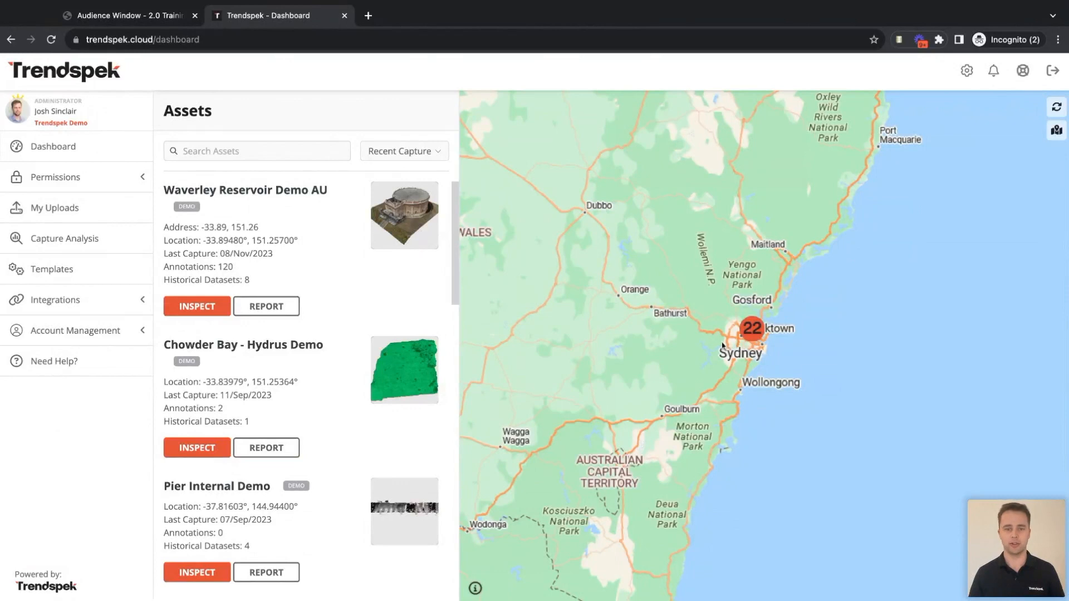
Expand the asset cluster around Sydney on the map and look through the list of assets
left_click(751, 341)
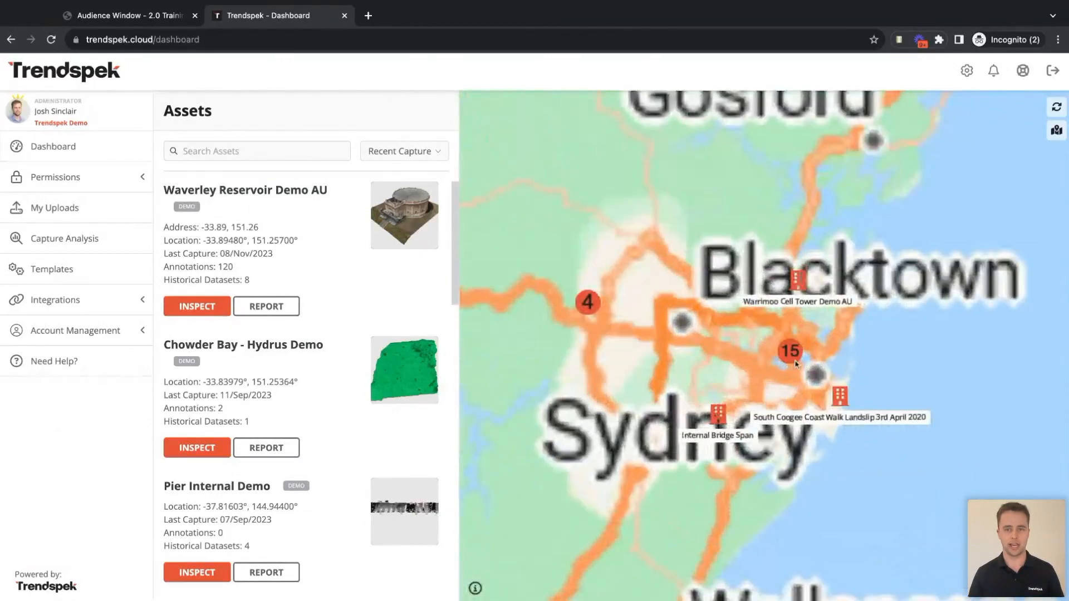
scroll(795, 365, "up", 2)
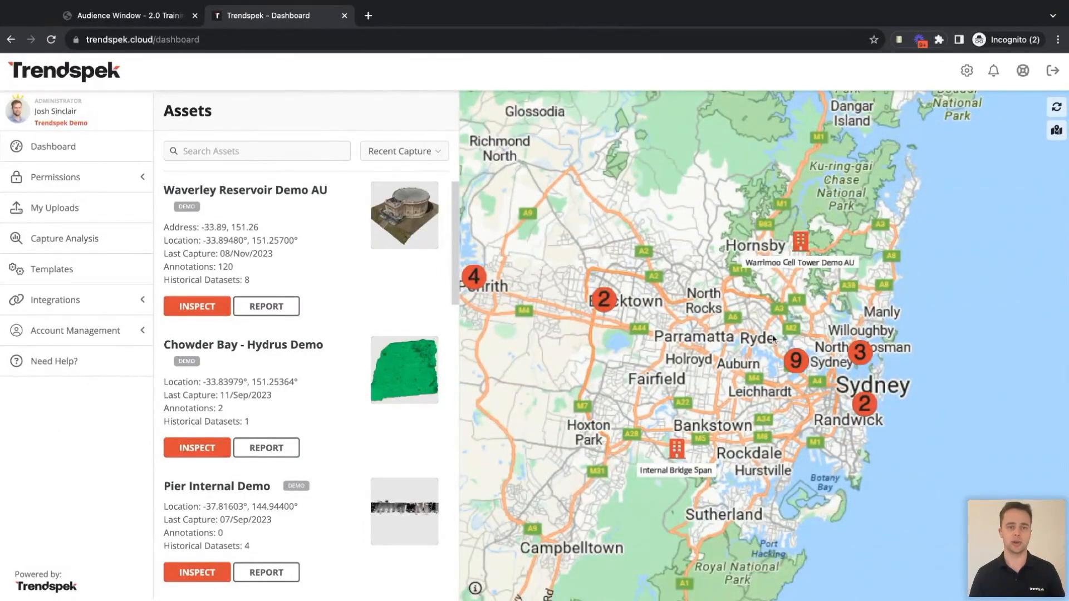
scroll(361, 236, "down", 4)
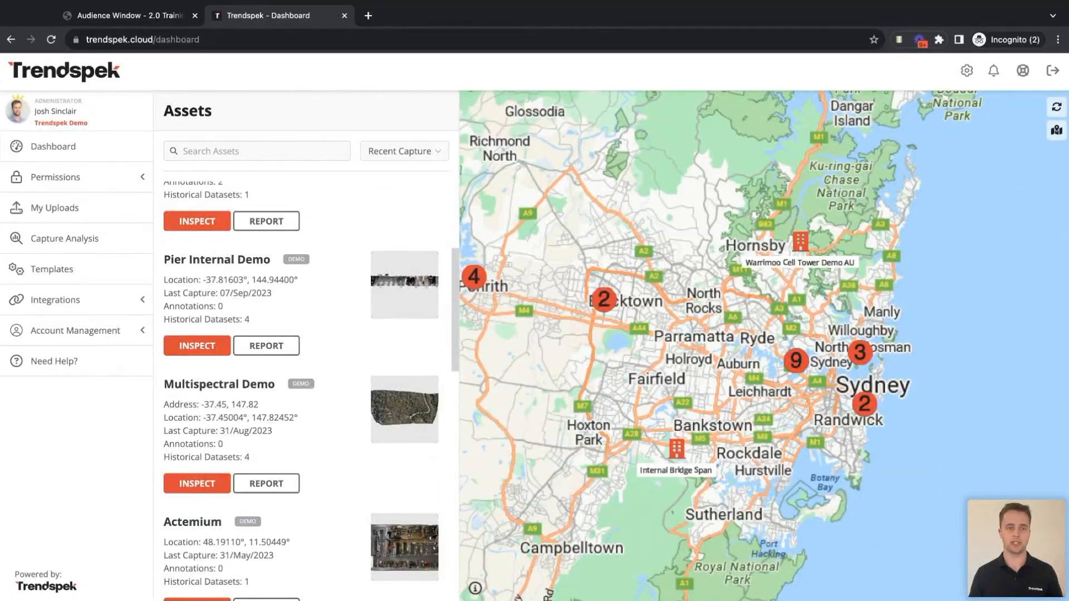
Search the assets for "free" and open Freestanding Reservoir - Markups for inspection, continuing past its setup page
left_click(315, 152)
type("free")
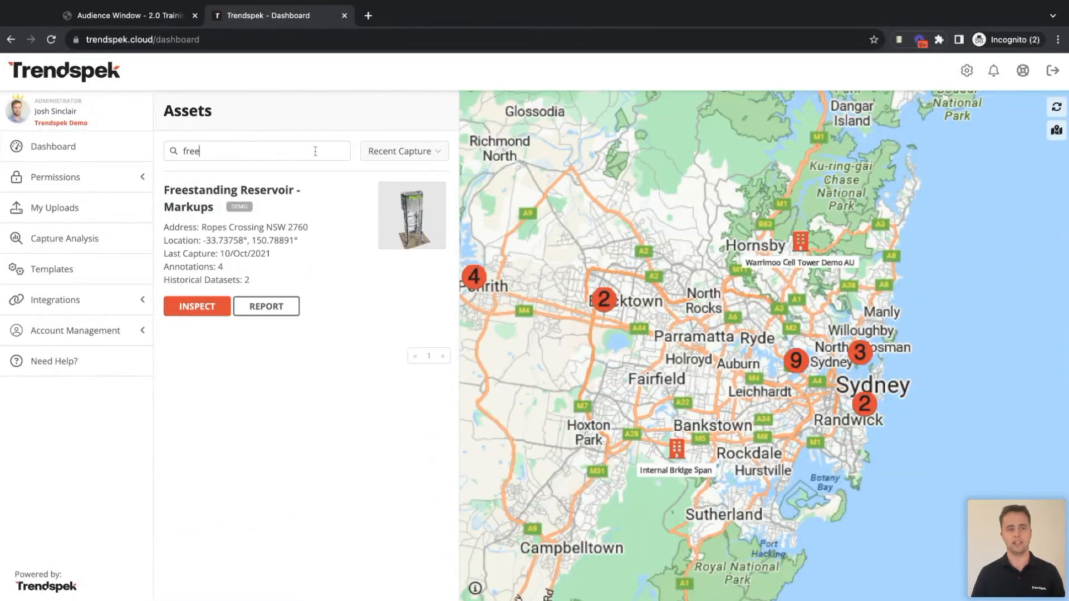
left_click(203, 310)
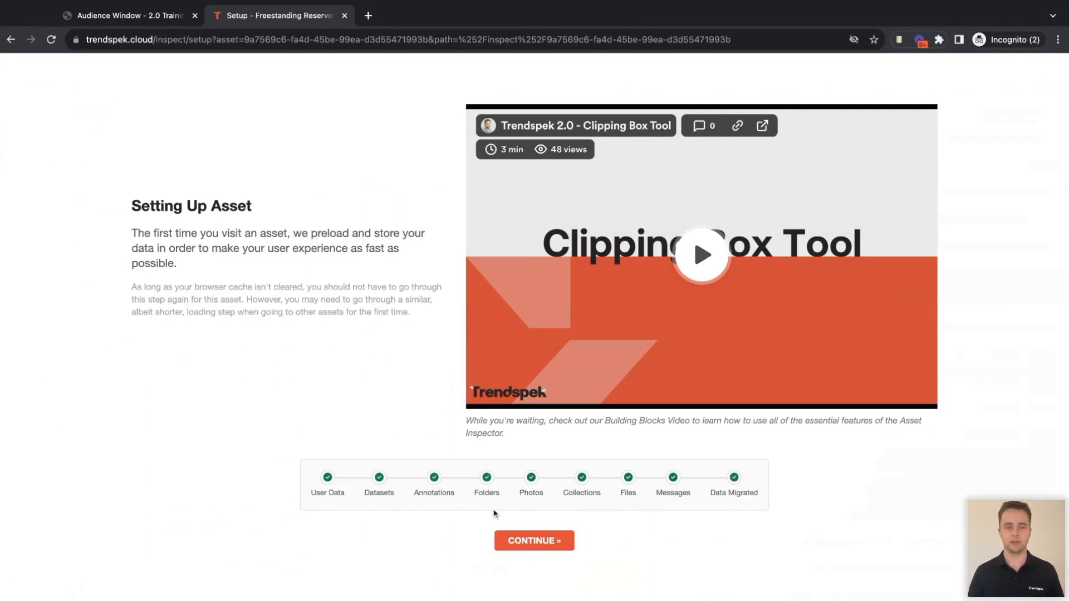
left_click(523, 543)
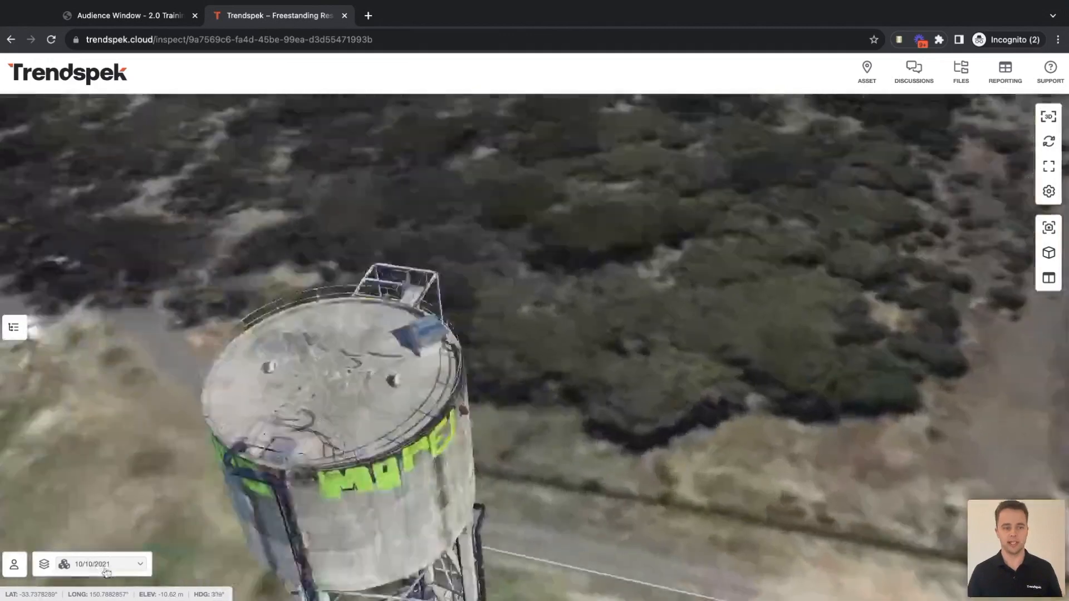
Switch the reservoir model to the 21/09/2019 dataset
left_click(122, 567)
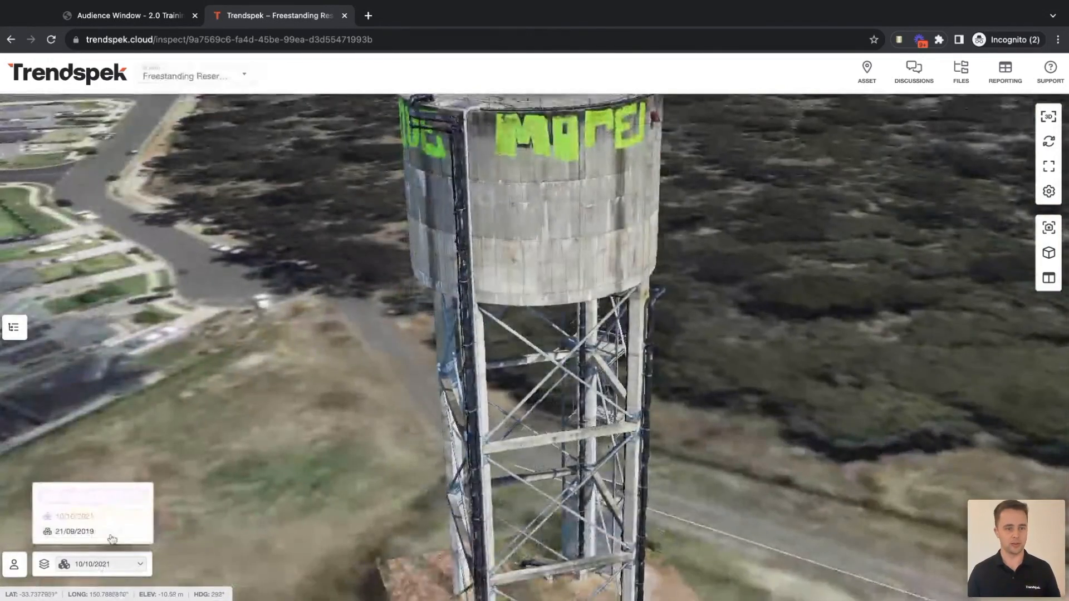
left_click(75, 532)
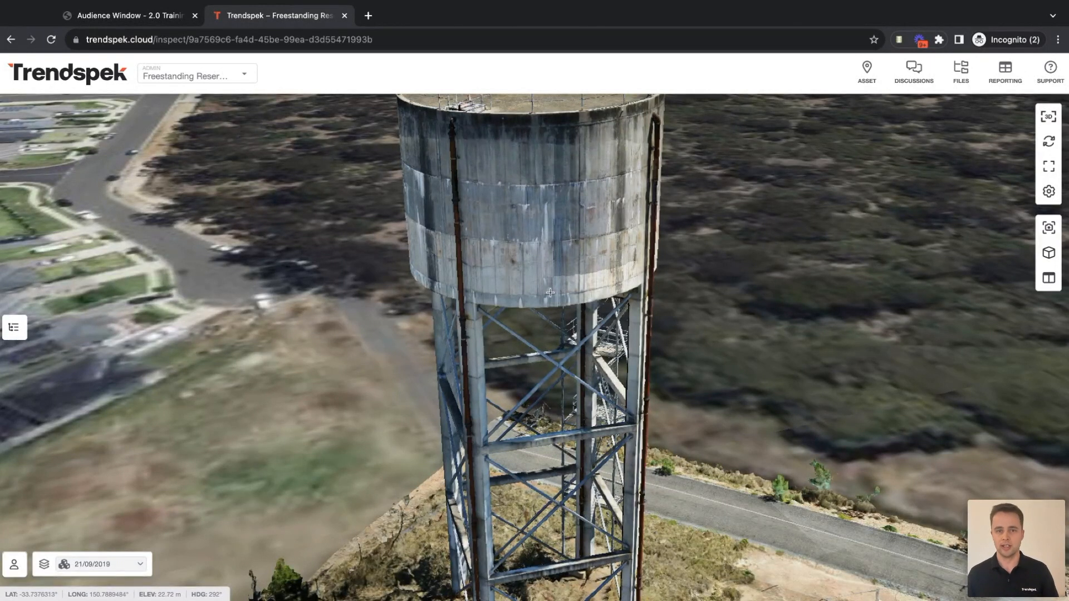
Examine the white stains along the bottom band of the reservoir tank up close from several angles
scroll(562, 289, "up", 5)
scroll(561, 307, "up", 3)
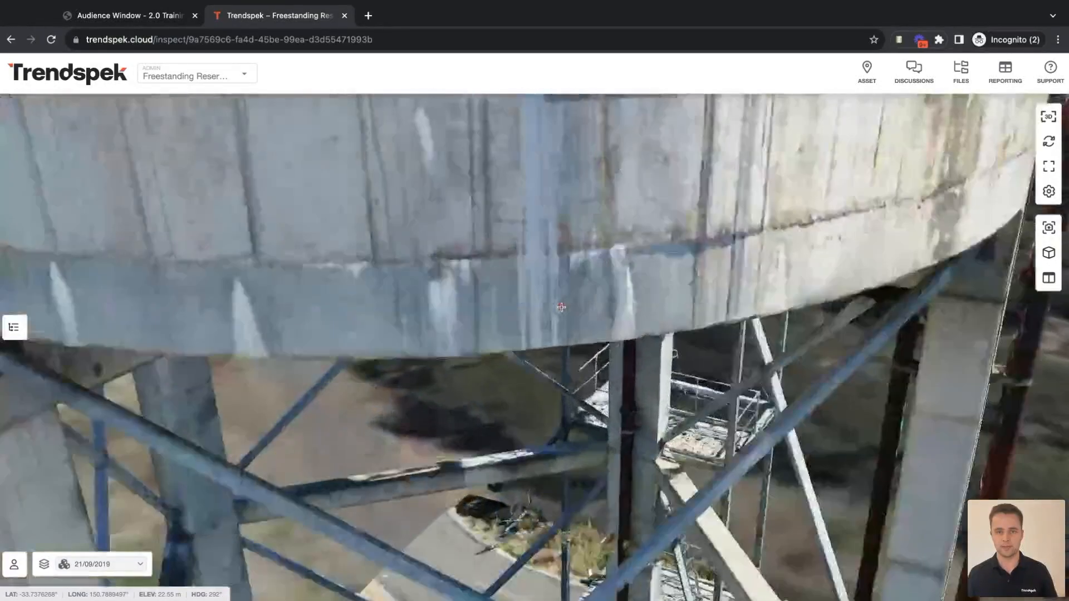
scroll(561, 308, "up", 3)
left_click_drag(561, 309, 437, 256)
left_click_drag(449, 322, 436, 319)
left_click_drag(337, 297, 567, 282)
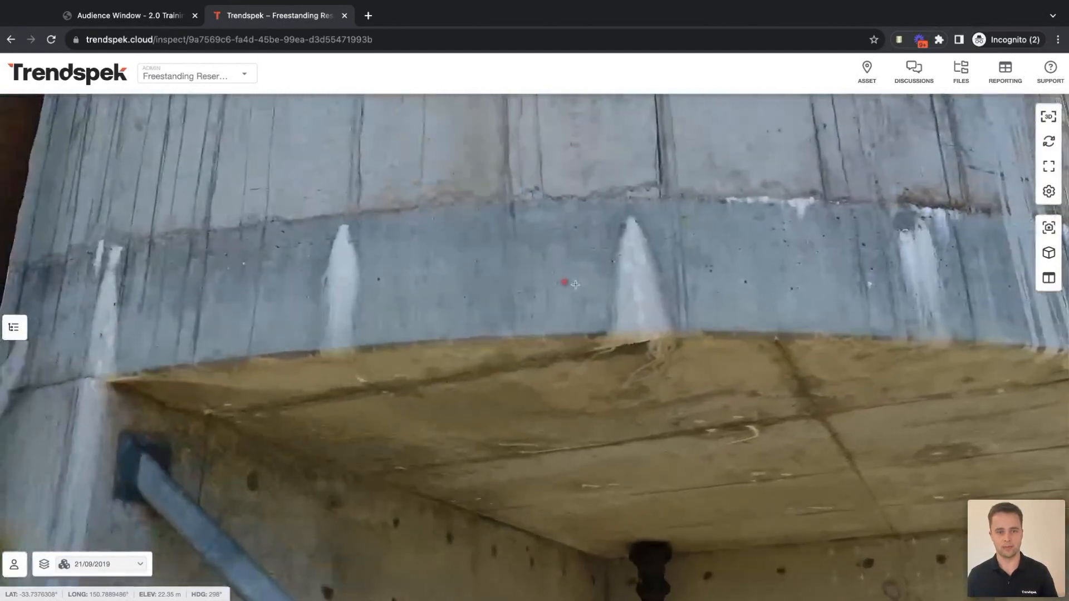
left_click_drag(766, 284, 339, 310)
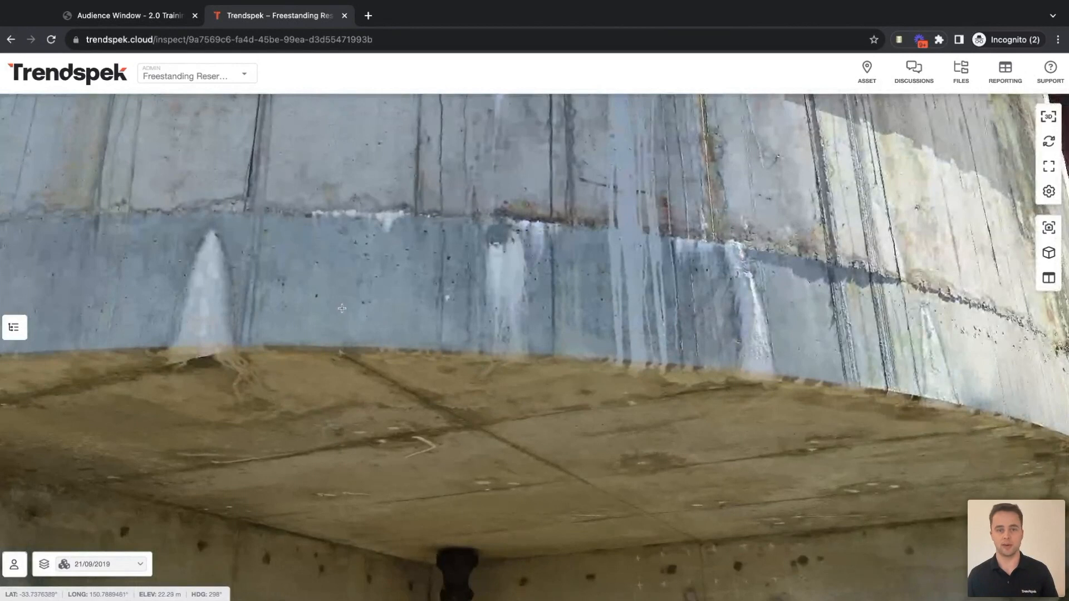
left_click_drag(611, 254, 606, 277)
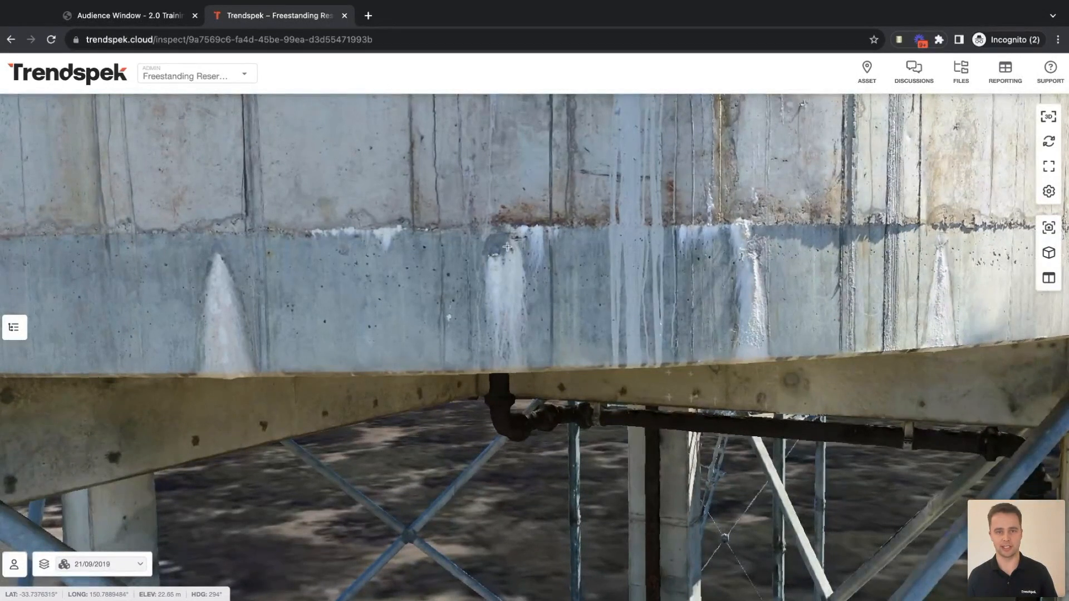
Look up the source photos of a white stain on the tank's bottom band, inspect DJI_0349.JPG closely, and close the photo browser
right_click(504, 270)
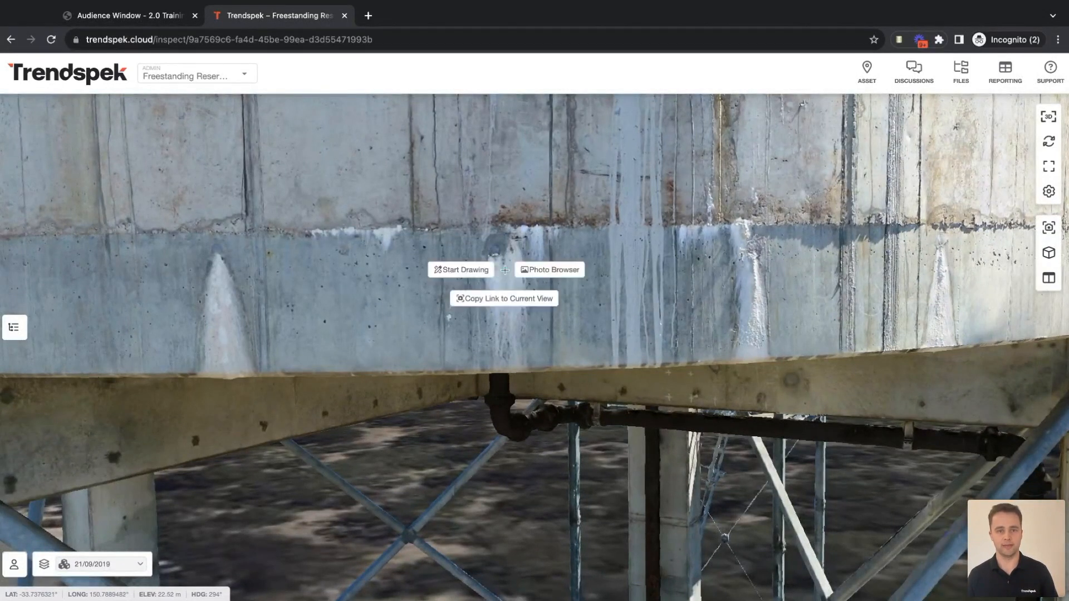
left_click(549, 270)
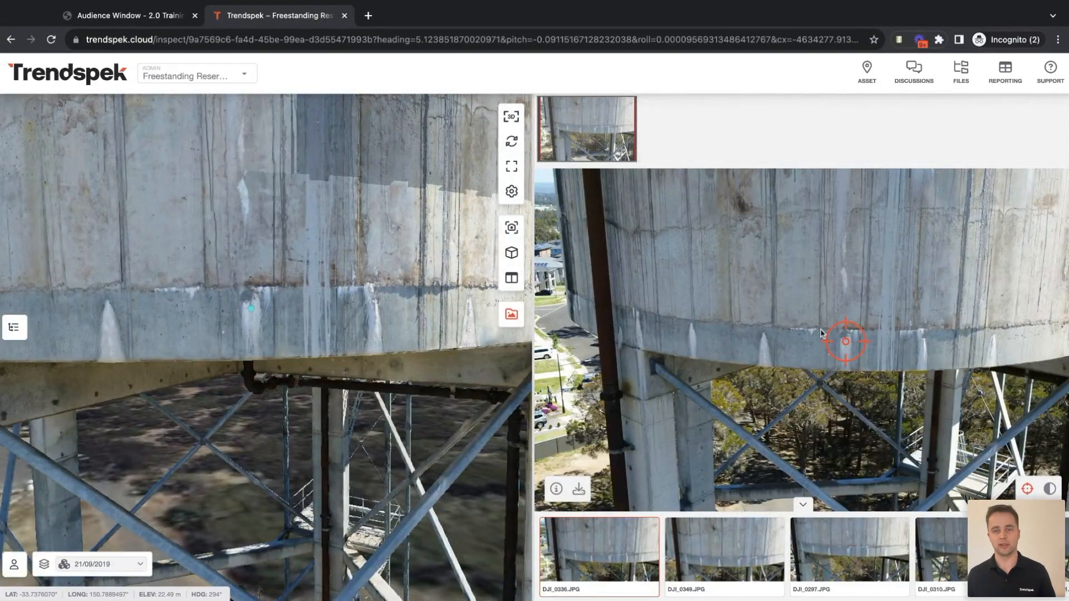
left_click(742, 554)
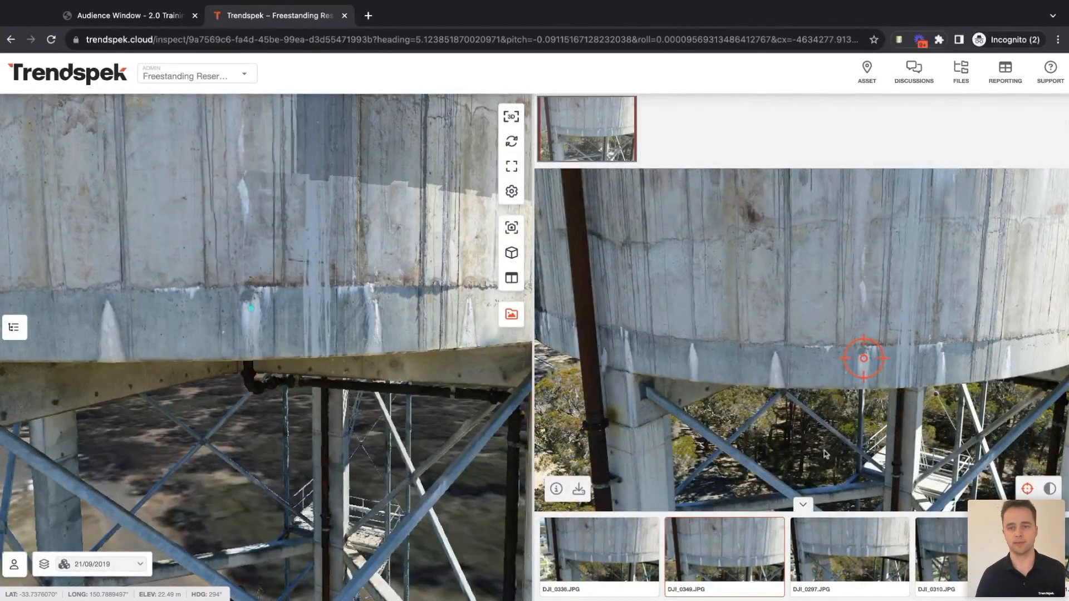
scroll(853, 391, "up", 2)
scroll(853, 391, "up", 2)
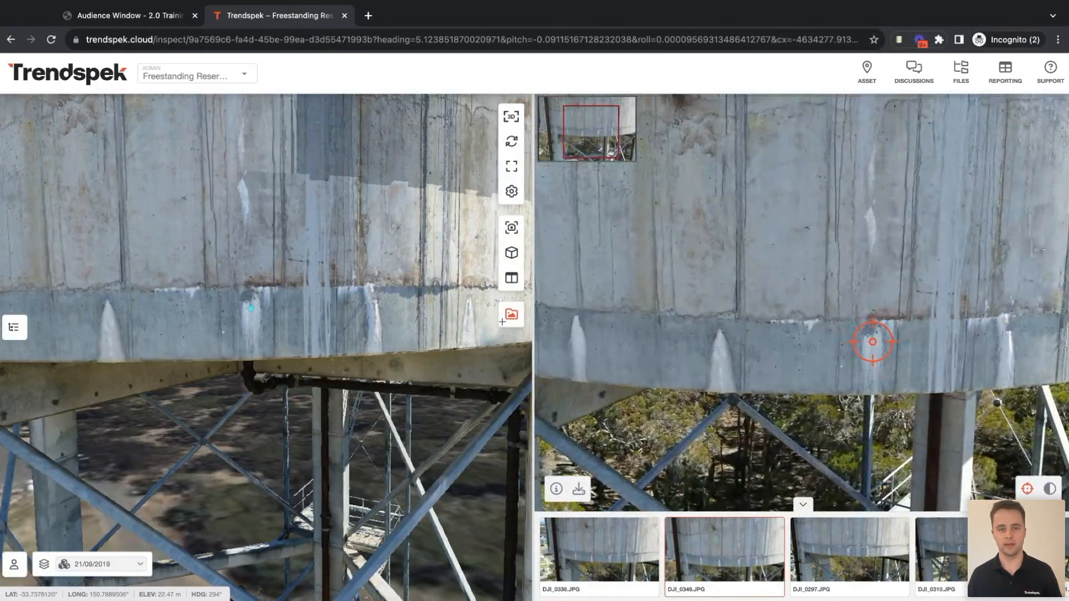
left_click(511, 316)
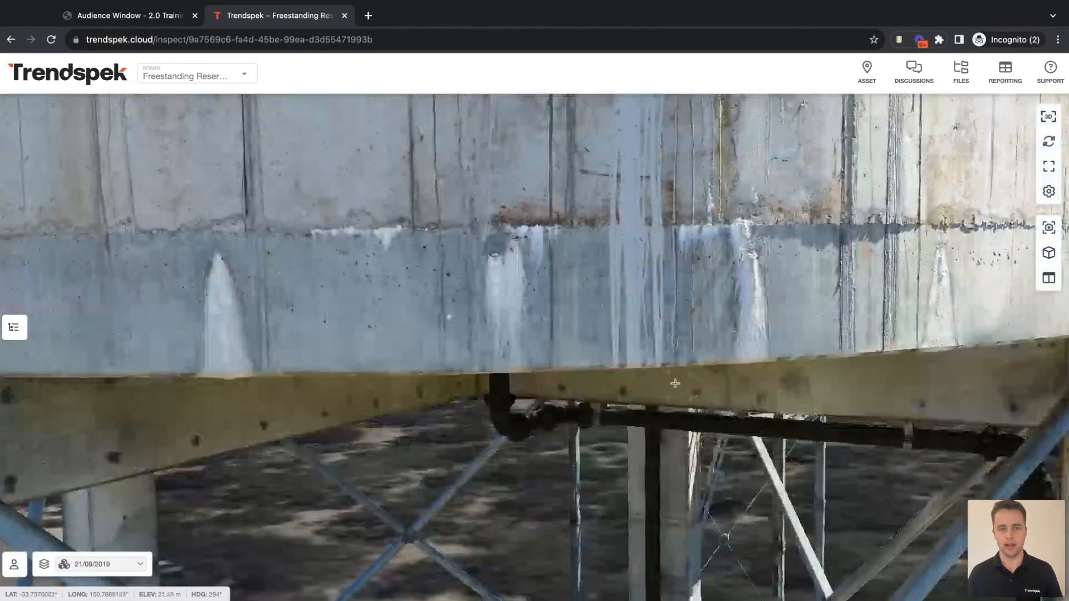
Examine the tank's underside, its pipework and the supporting frame from different angles and distances
scroll(476, 288, "down", 5)
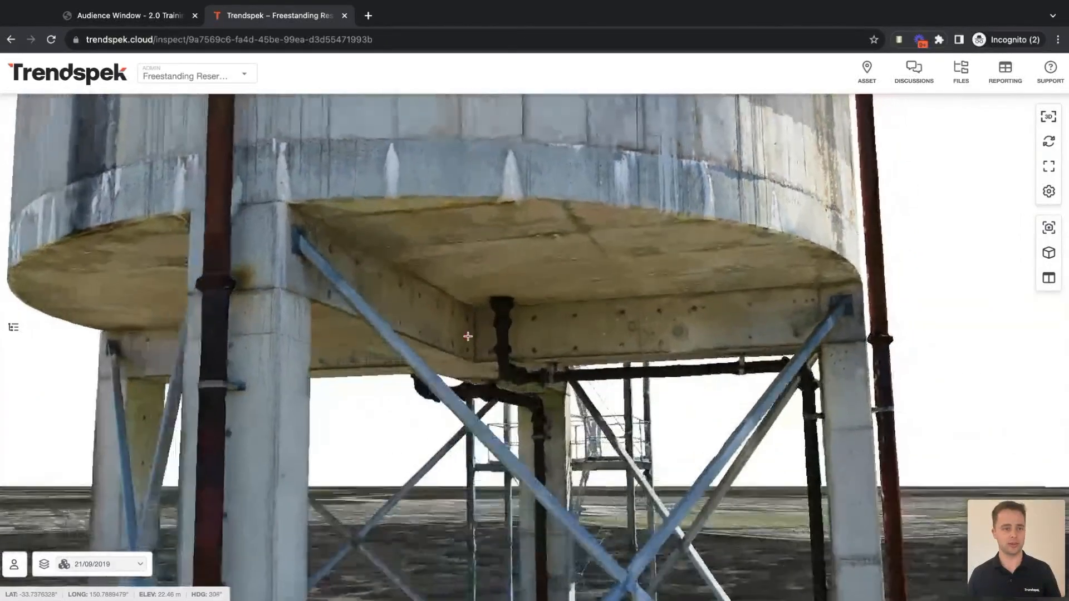
left_click_drag(468, 337, 468, 336)
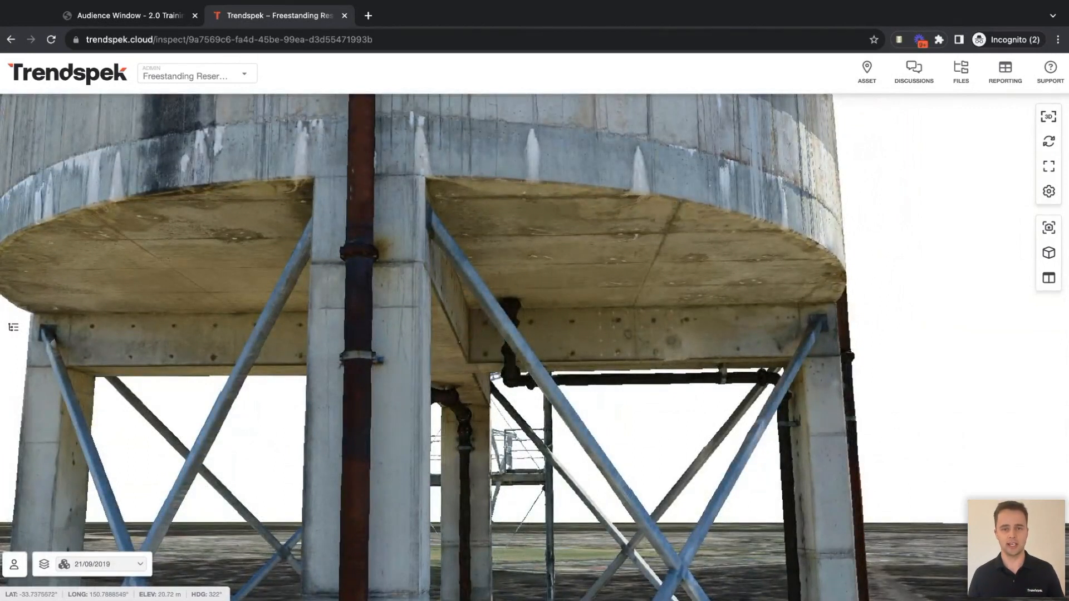
left_click_drag(575, 239, 575, 240)
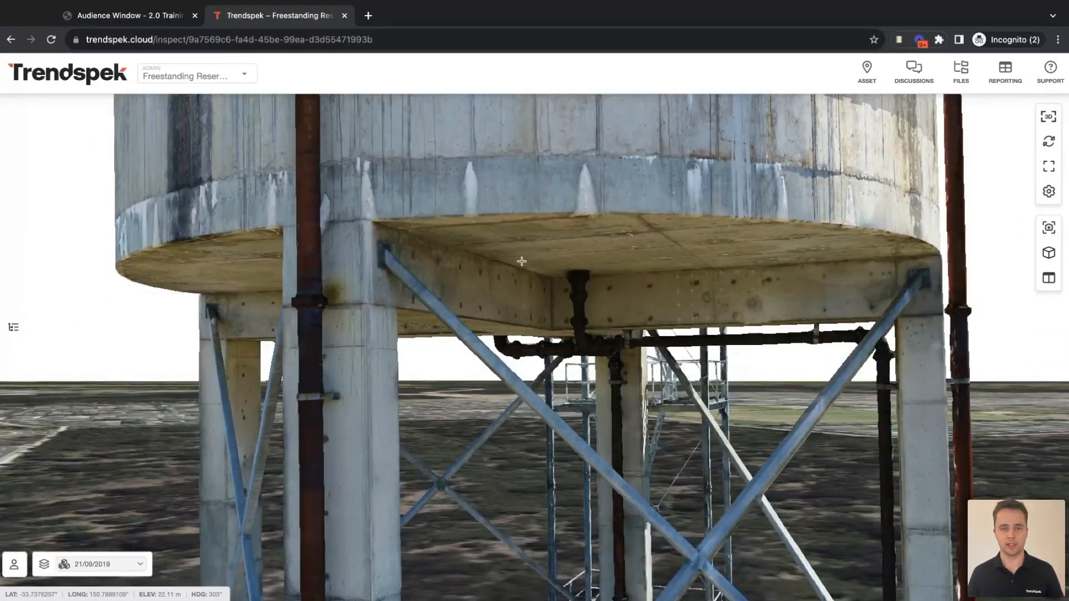
scroll(532, 263, "down", 1)
scroll(532, 263, "down", 3)
left_click_drag(562, 259, 561, 257)
scroll(561, 257, "down", 5)
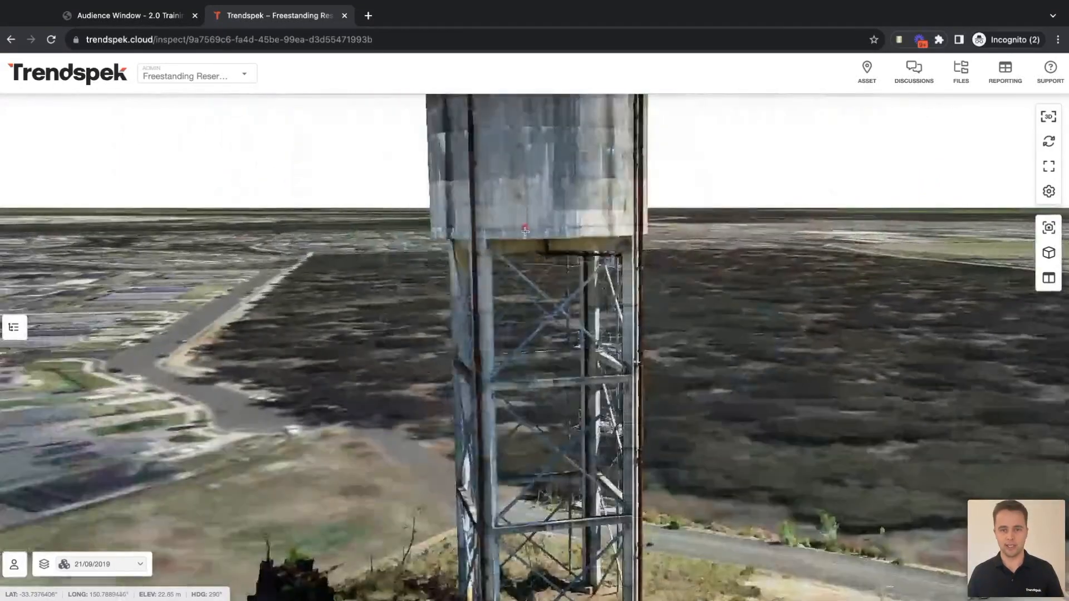
Start a drawing with a point at the lower corner of the broken concrete where the column meets the horizontal beam
left_click_drag(628, 378, 639, 378)
scroll(654, 385, "up", 4)
scroll(654, 386, "up", 4)
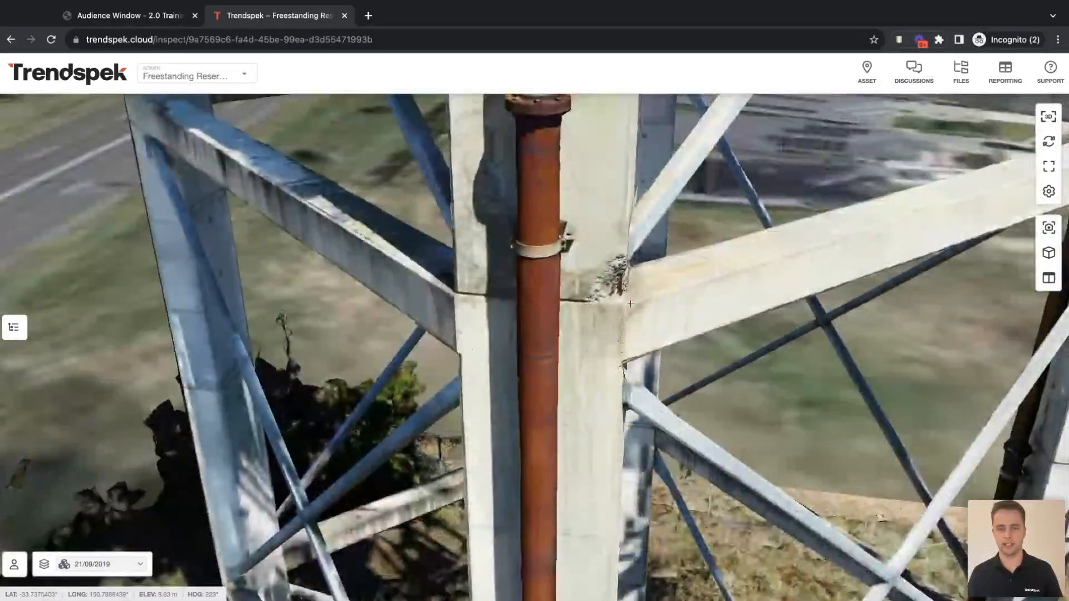
scroll(630, 306, "up", 3)
scroll(630, 305, "up", 3)
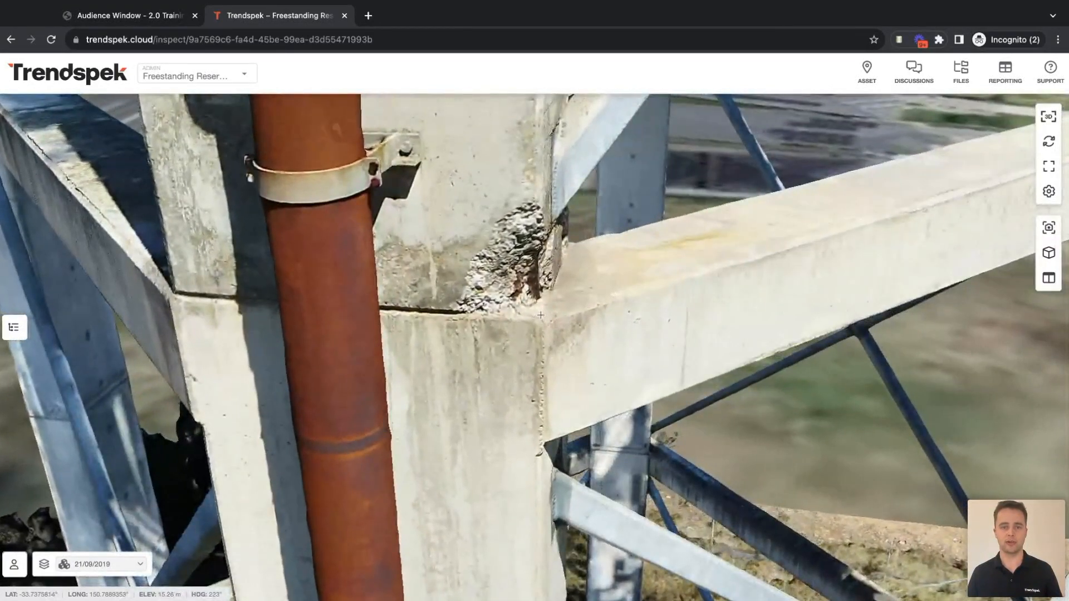
left_click(540, 315)
left_click(524, 318)
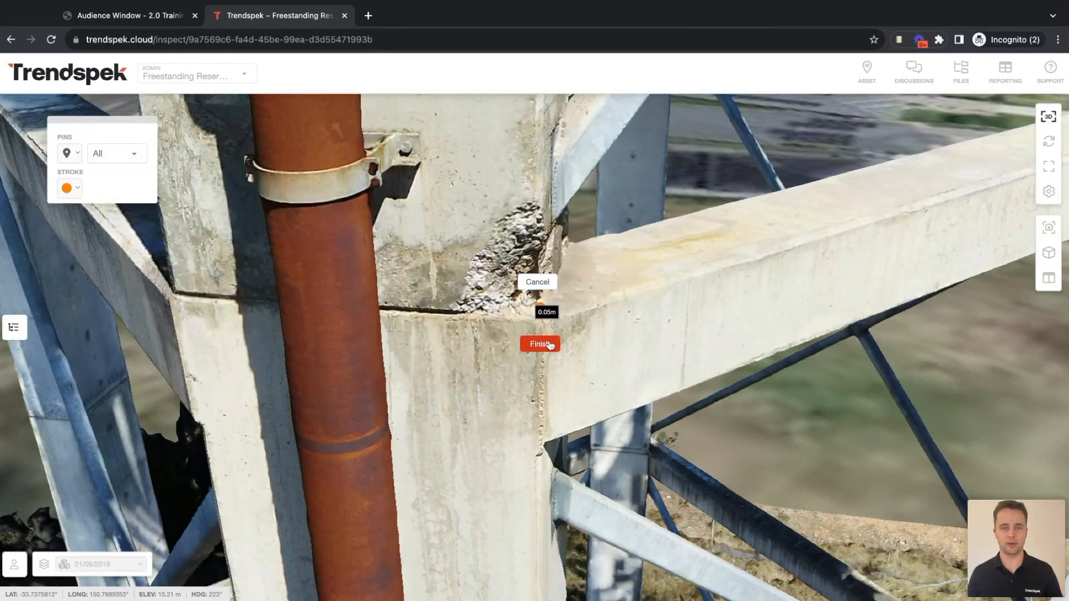
Give the point a red stroke and a warning triangle pin, and create it as an annotation without a template
left_click(69, 188)
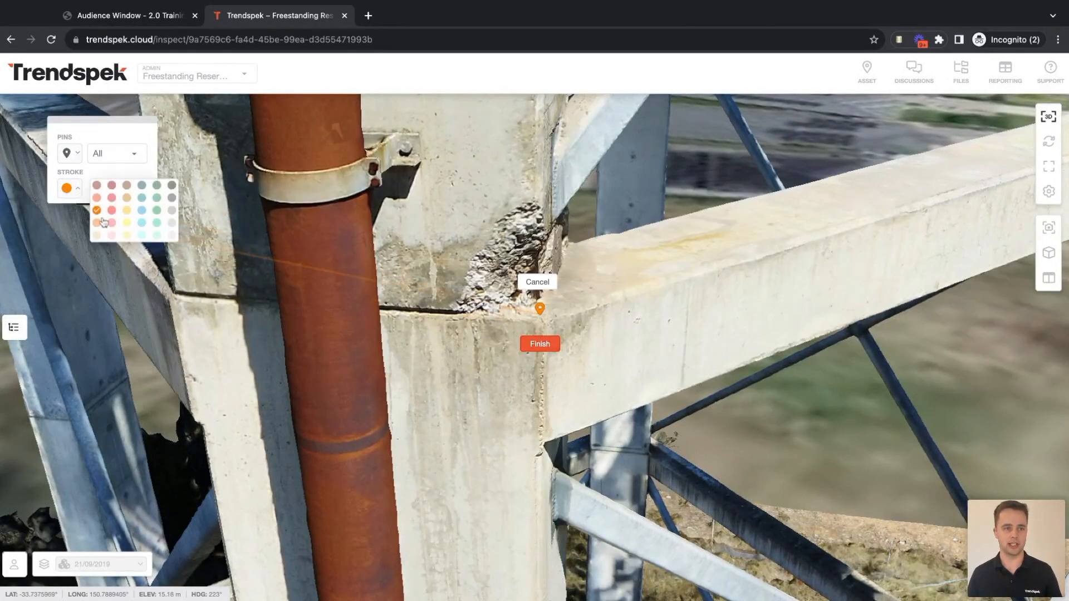
left_click(112, 210)
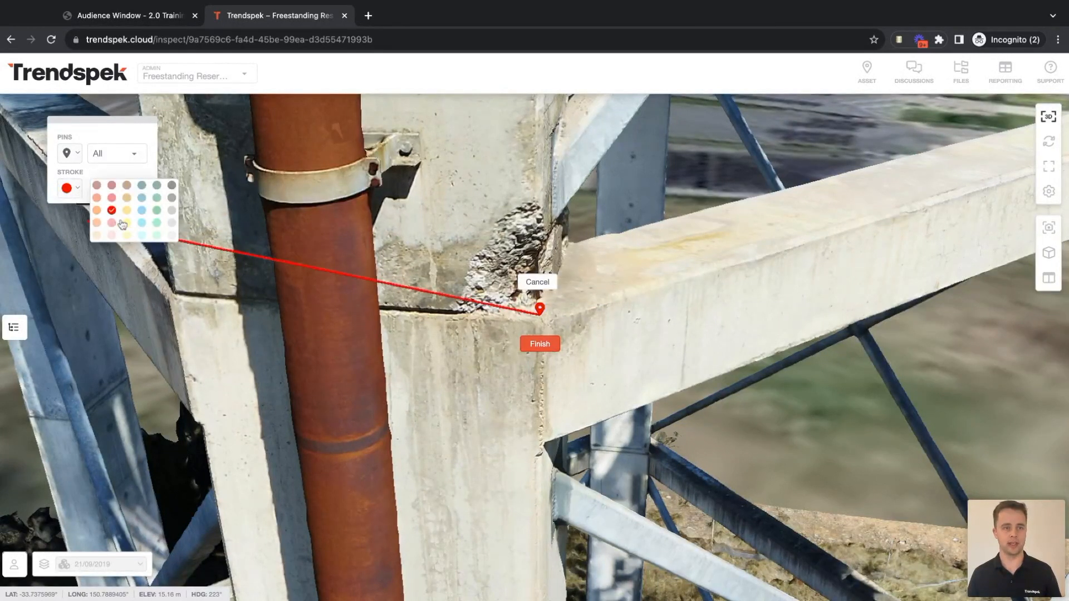
left_click(74, 153)
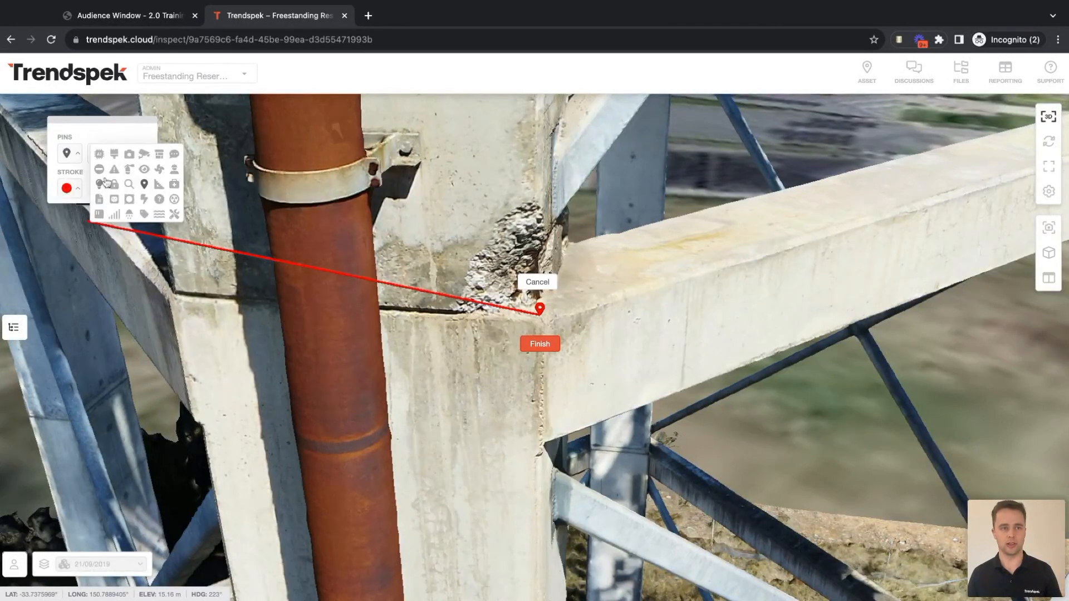
left_click(114, 169)
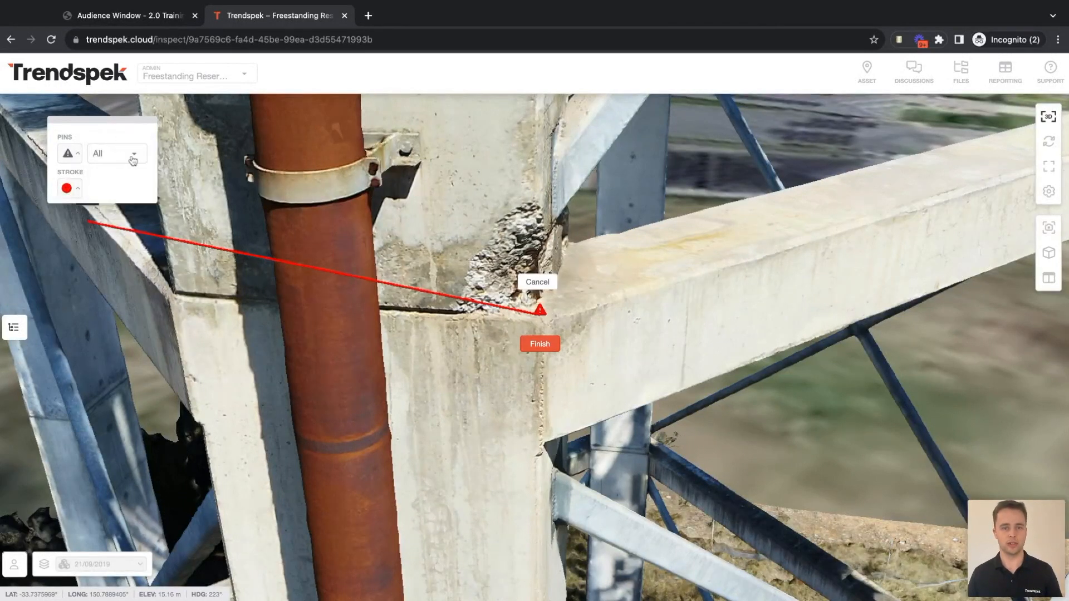
left_click(547, 346)
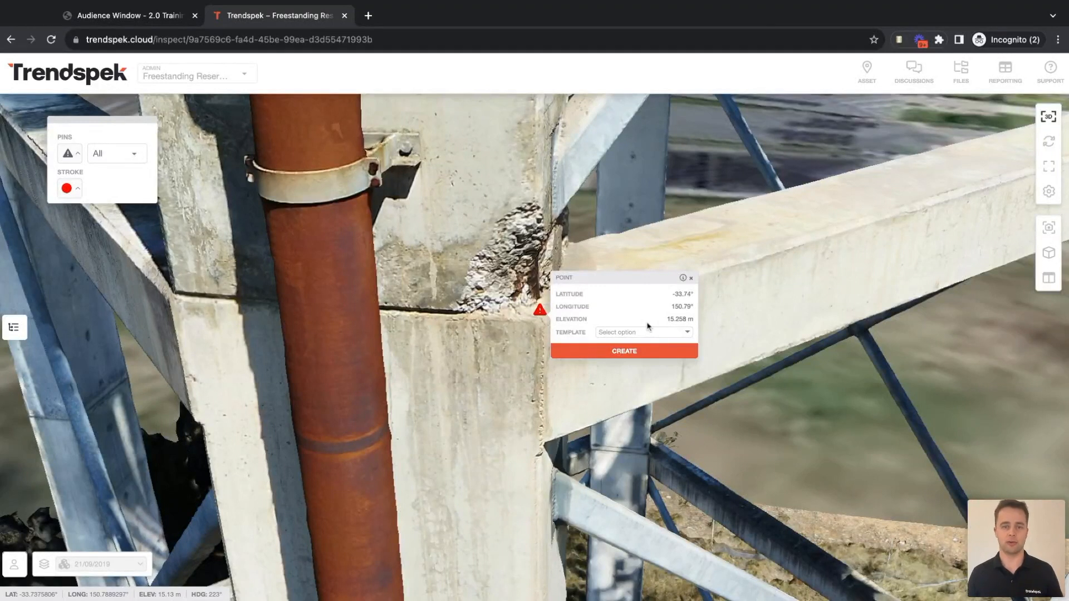
left_click(620, 355)
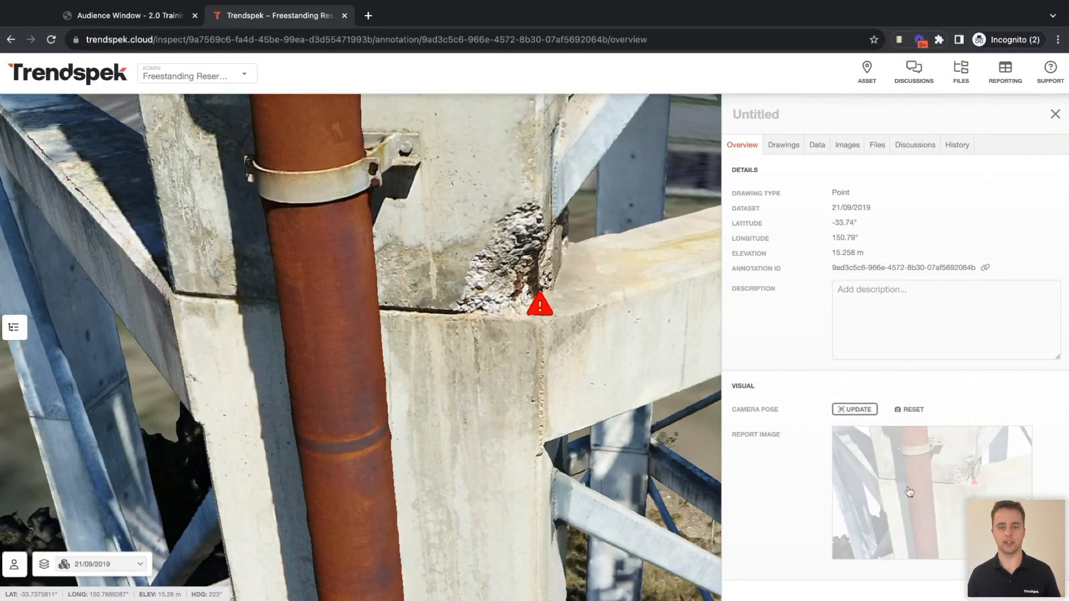
Title the new annotation "Spall" and copy the link from its annotation ID
left_click(772, 113)
type("Spall")
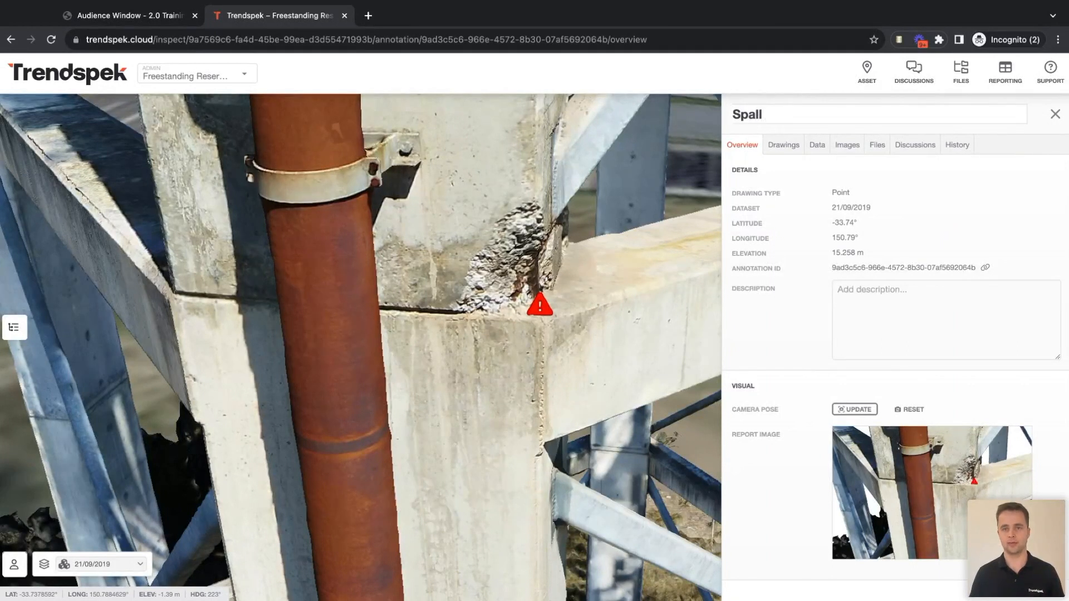
key("Return")
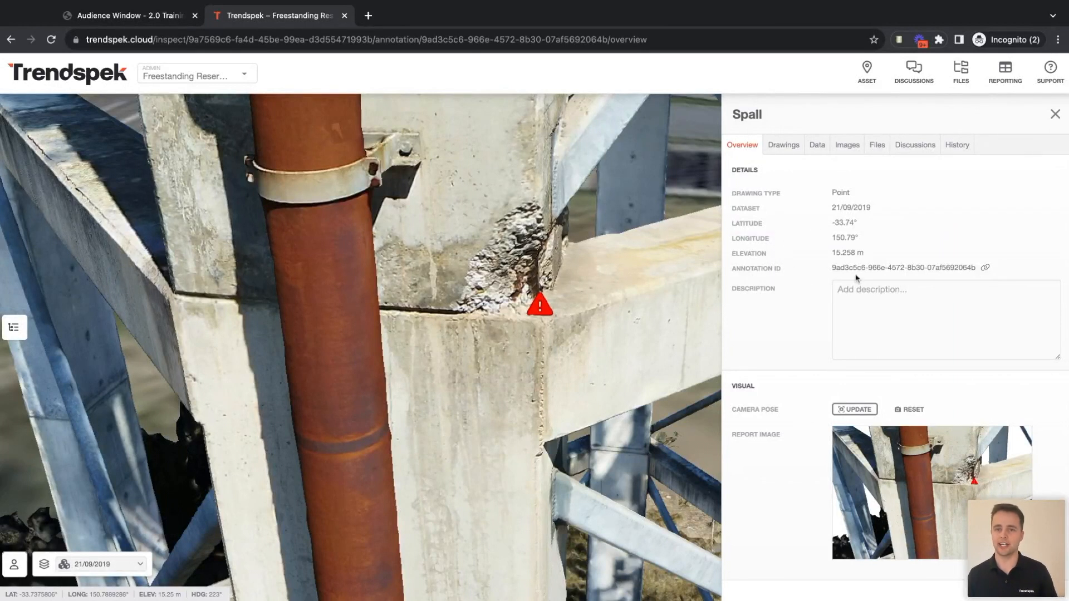
left_click(985, 269)
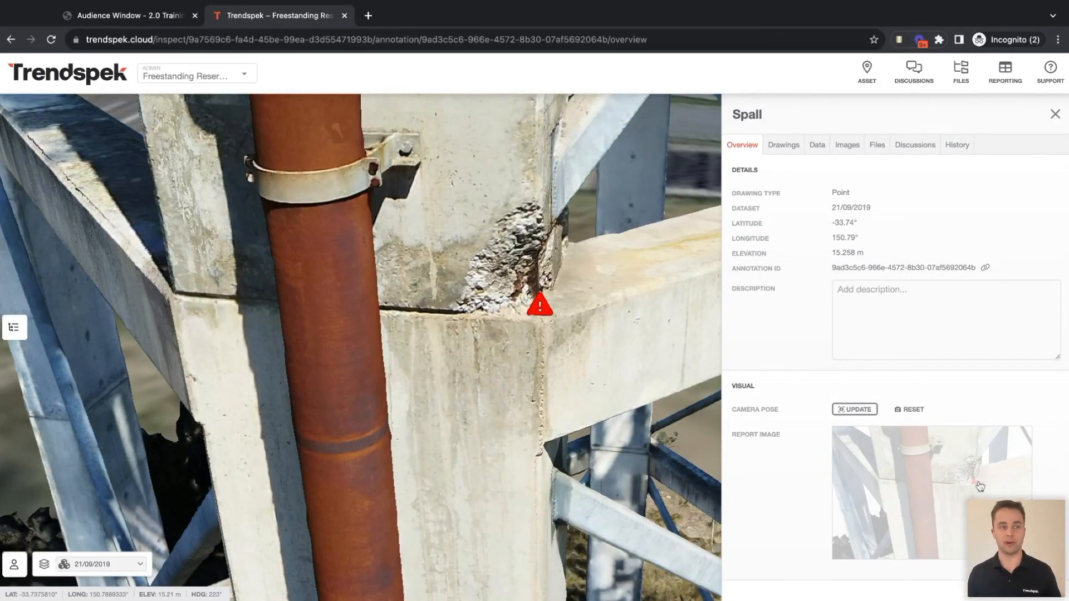
Clear the Spall annotation's report image, re-angle the view on the broken concrete, and update the camera pose to generate a new image
left_click(1021, 548)
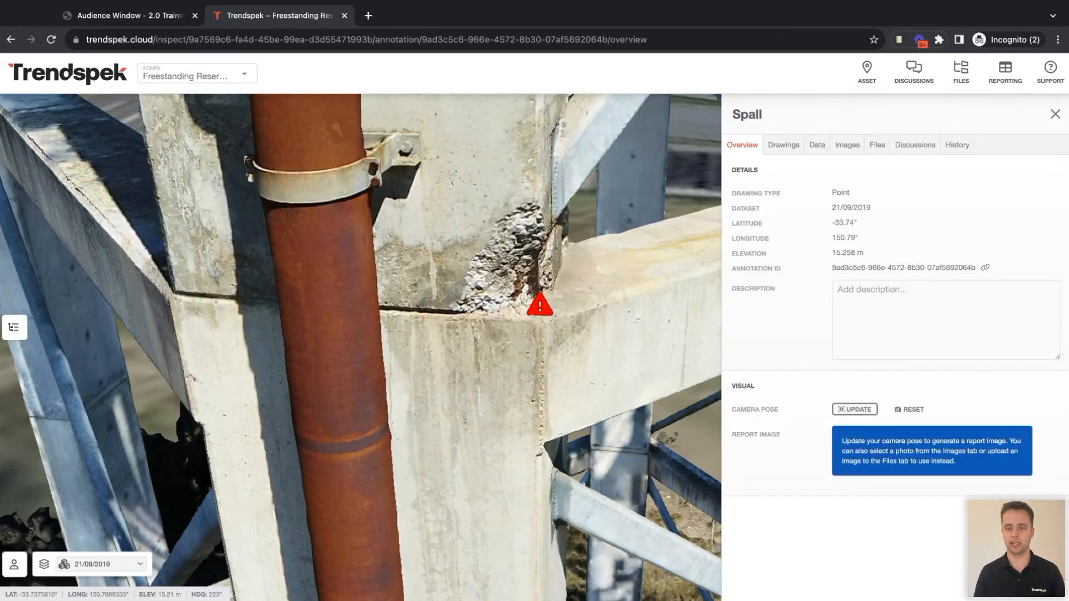
left_click_drag(512, 338, 624, 326)
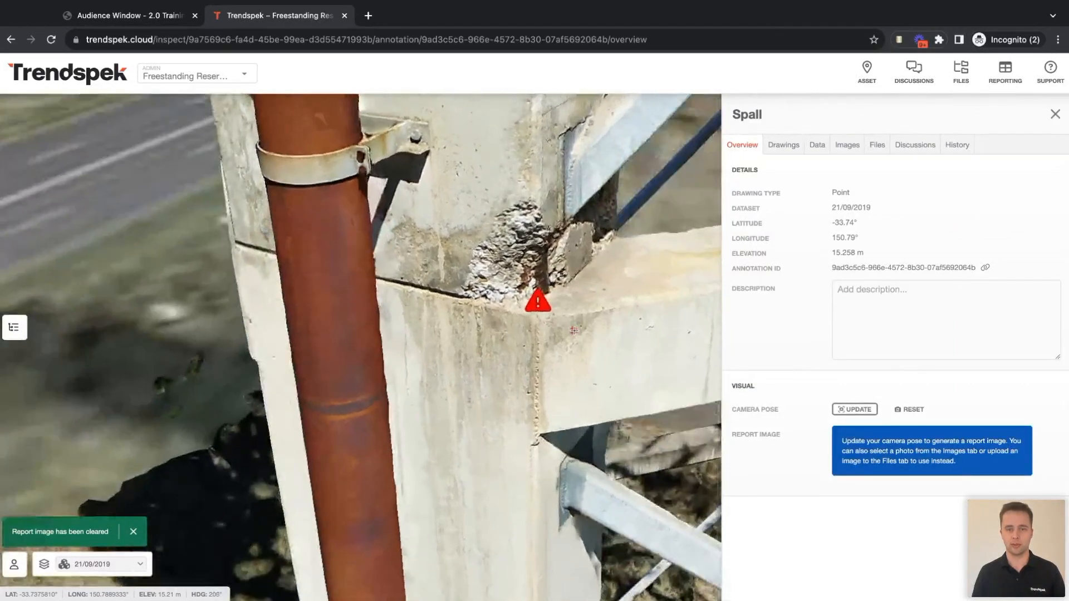
right_click_drag(618, 328, 566, 393)
left_click(855, 409)
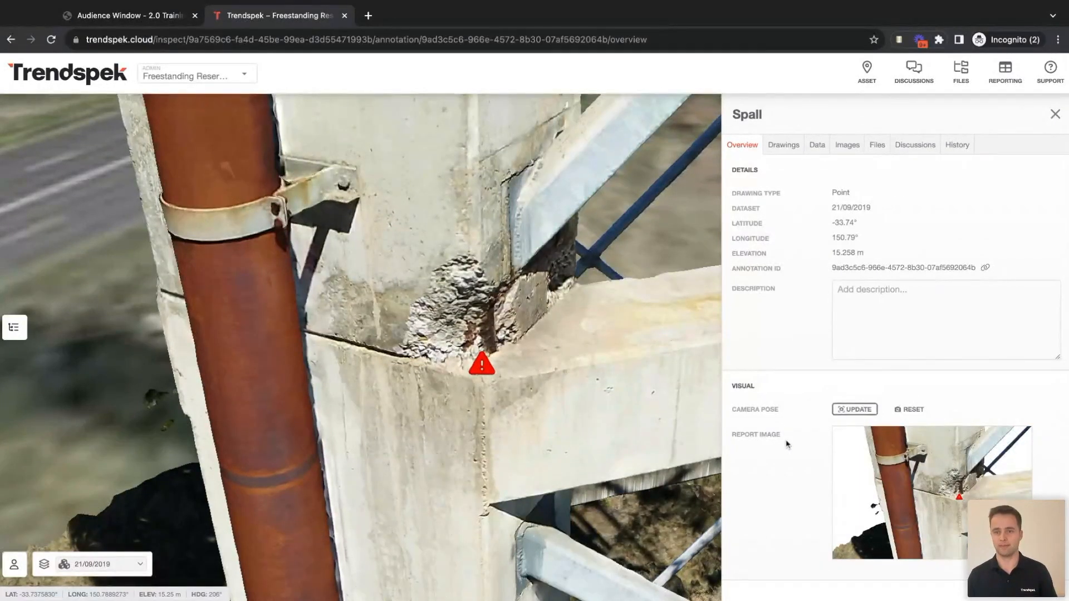
Review the stroke colour and icon options available for the Spall annotation's drawing
left_click(788, 146)
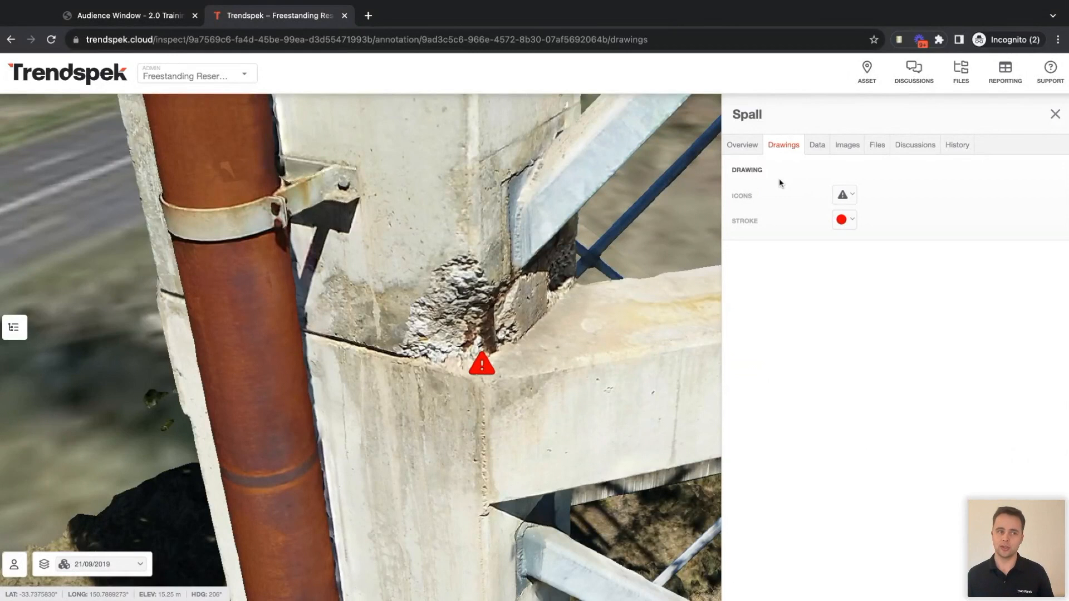
left_click(849, 225)
left_click(932, 191)
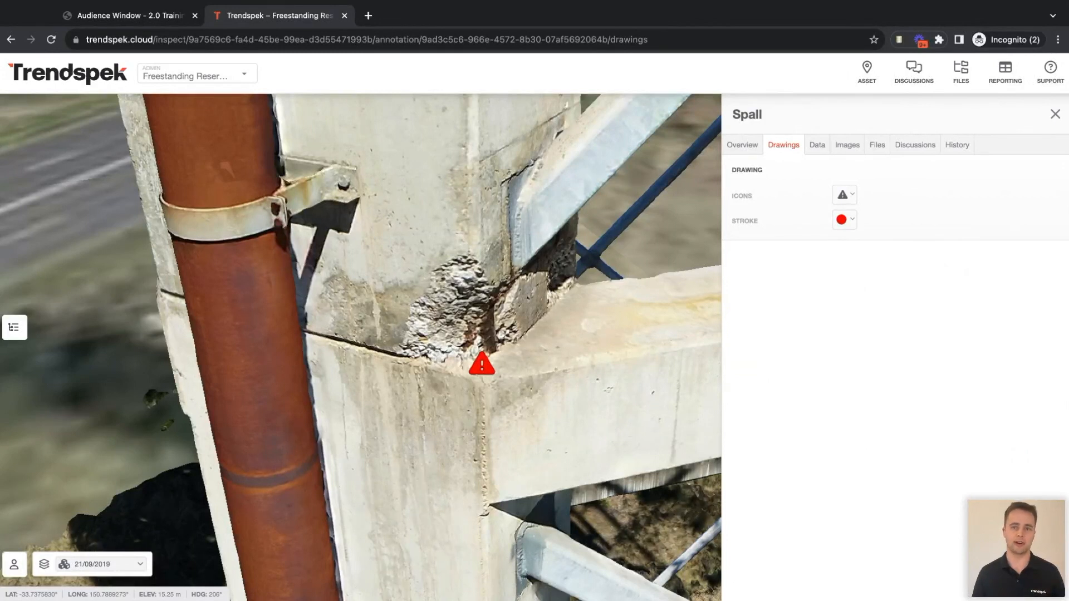
left_click(844, 196)
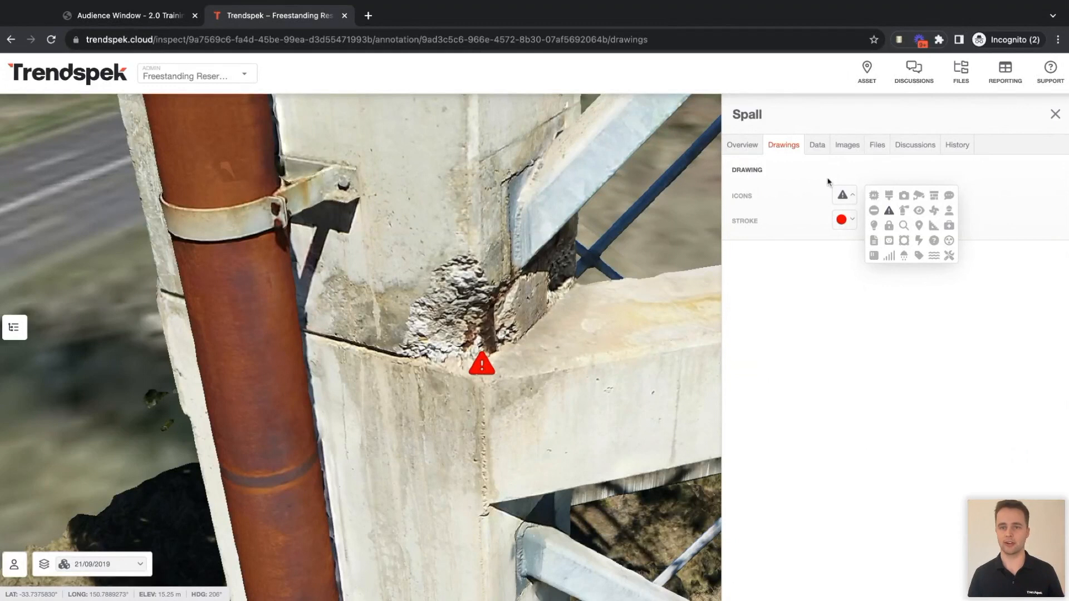
left_click(813, 174)
Check the Spall annotation's data template, then open the dashboard in a new tab and examine the Concrete Defects template's custom fields
left_click(817, 144)
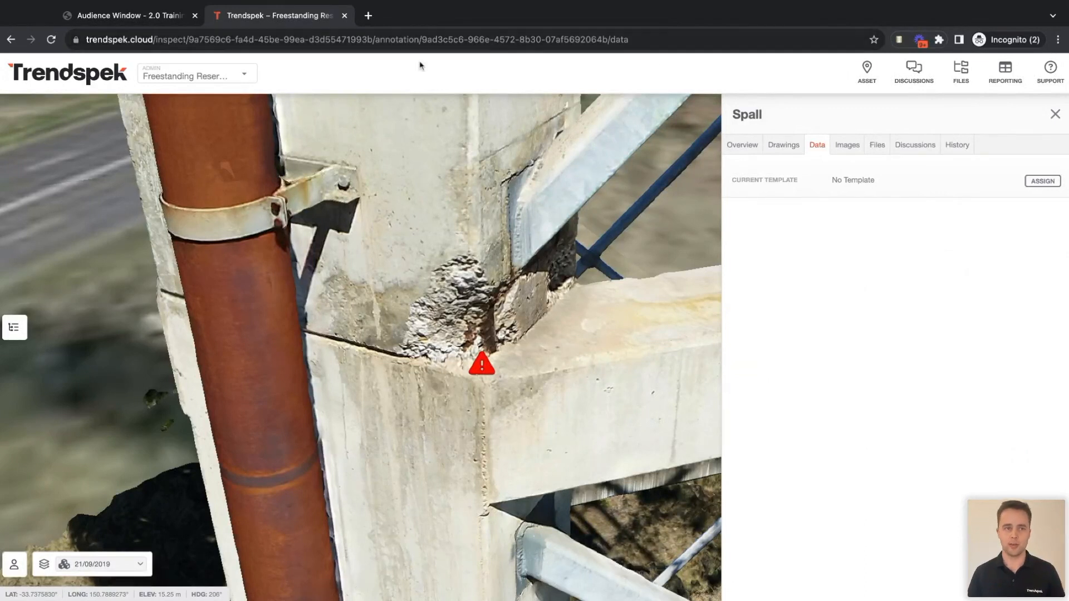
left_click(112, 82, "super")
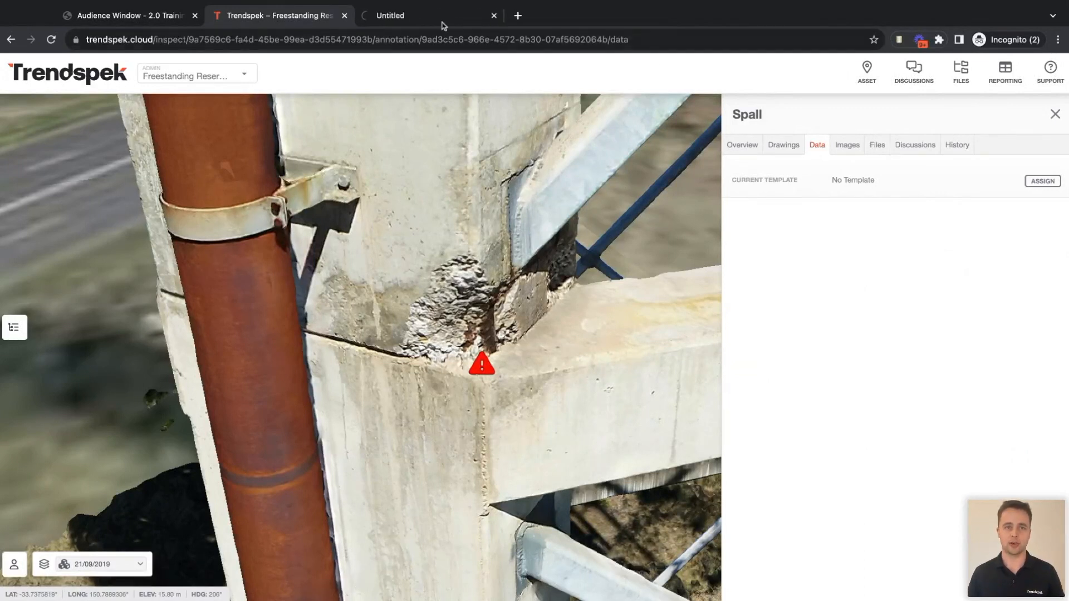
left_click(397, 20)
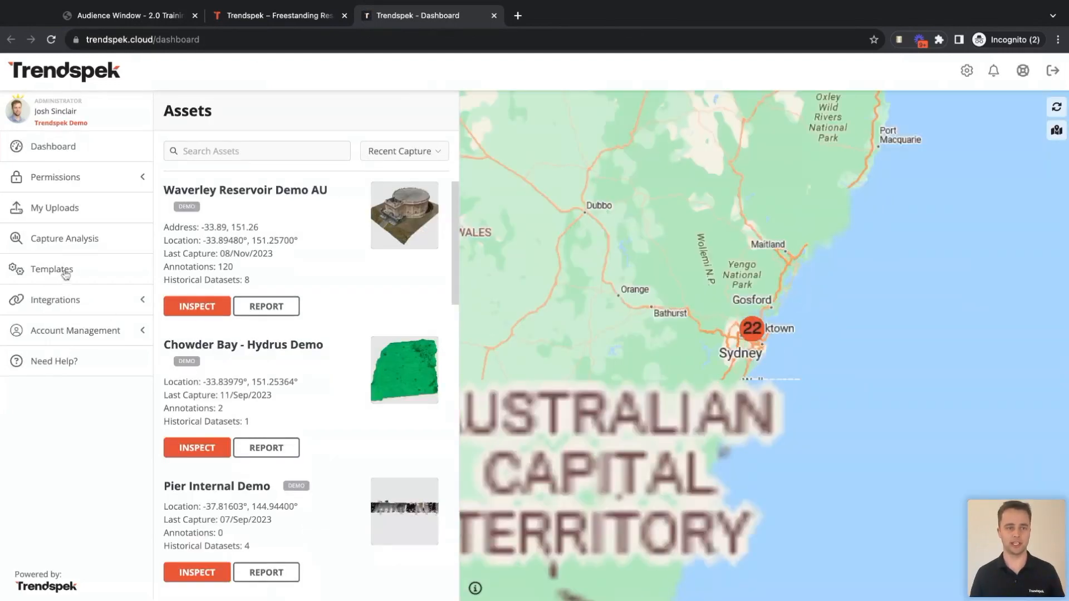
left_click(64, 273)
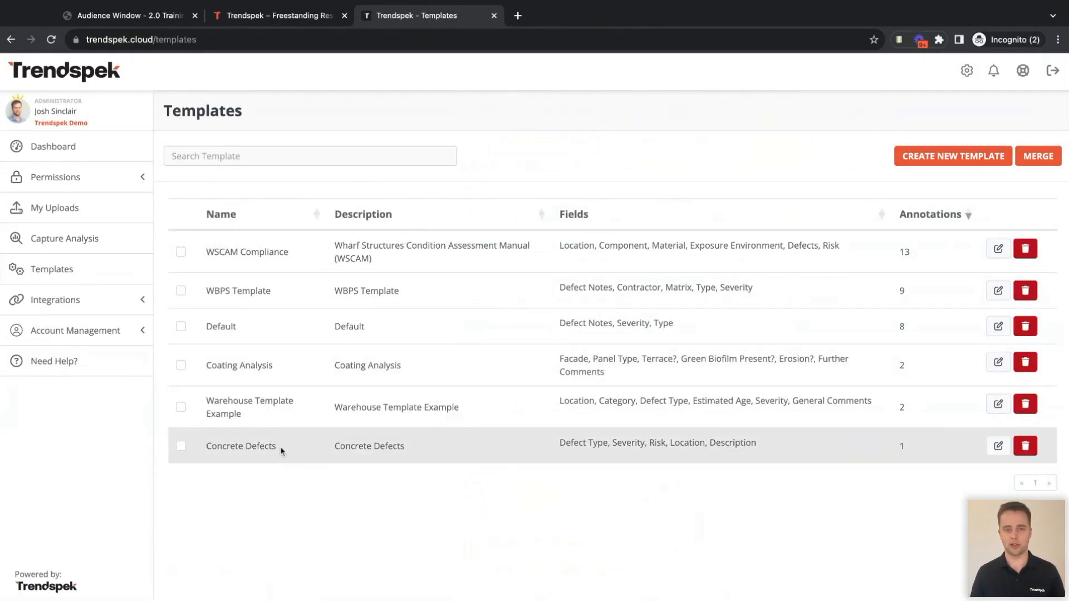
left_click(998, 445)
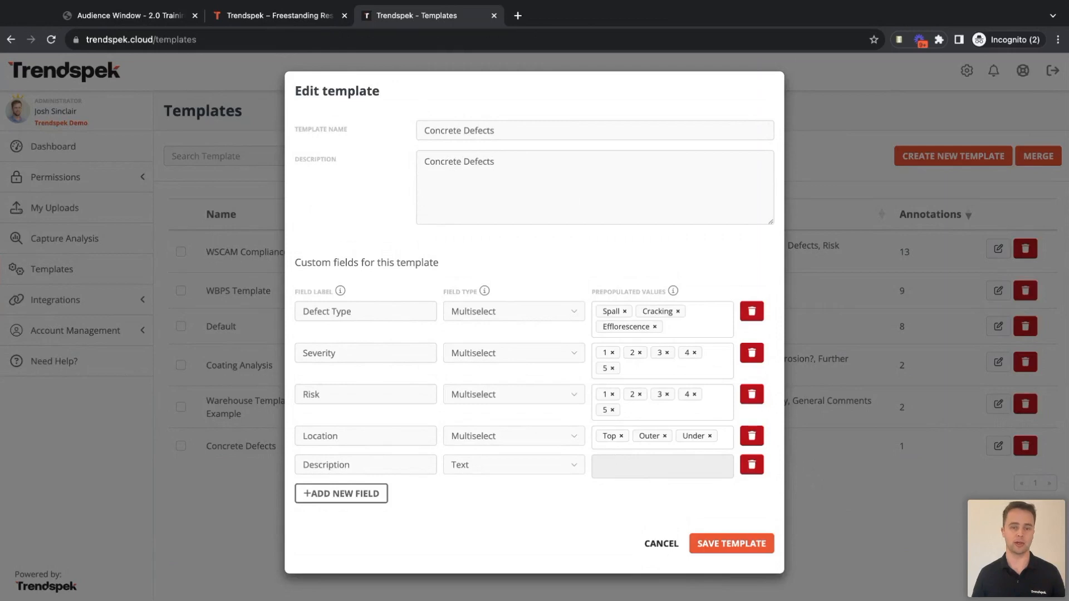
left_click(660, 549)
Start a new template with "Safety Compliance Template" as both its name and description
left_click(947, 157)
left_click(501, 125)
type("Safety Complioan")
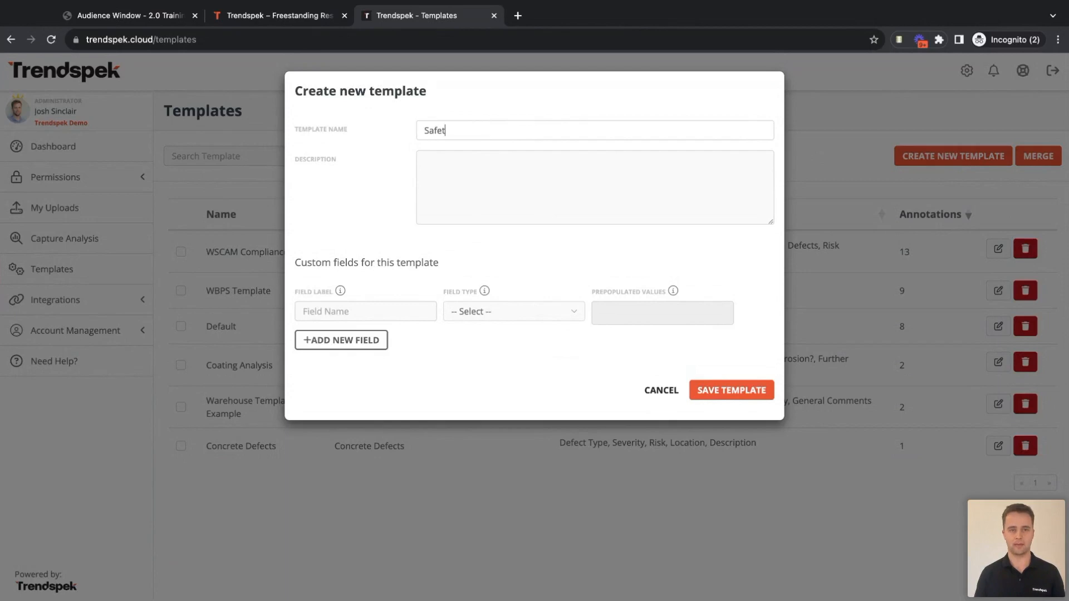
key("BackSpace")
key("BackSpace")
key("BackSpace")
type("ance Template")
key("ctrl+a")
key("ctrl+c")
key("Tab")
key("ctrl+v")
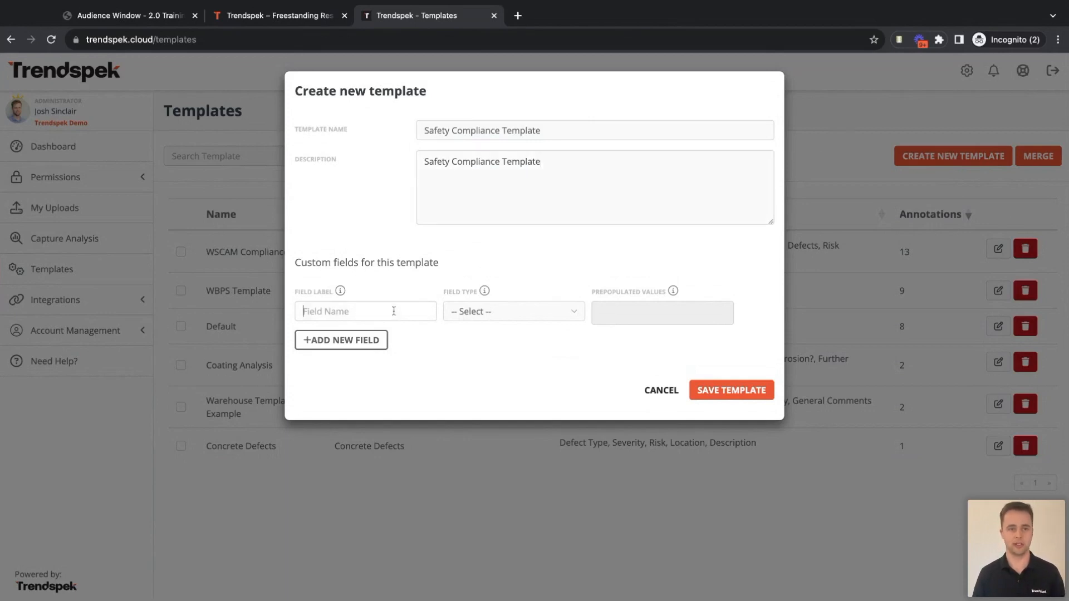
Define the template's first custom field as a Multiselect named "Risk" with the prepopulated values A, B, C, D and E
key("Tab")
type("Risk")
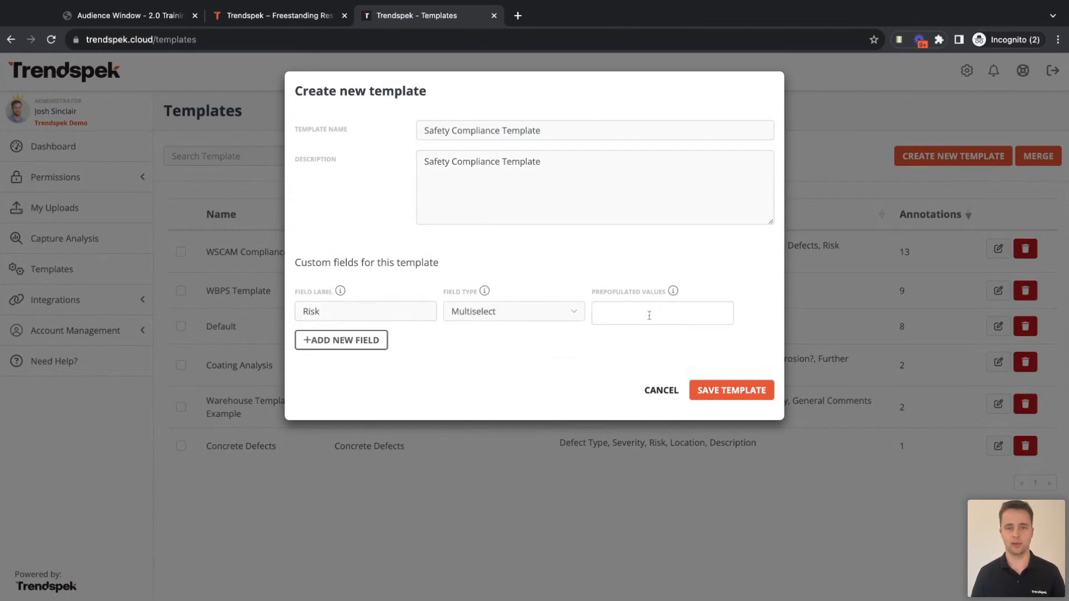
left_click(650, 316)
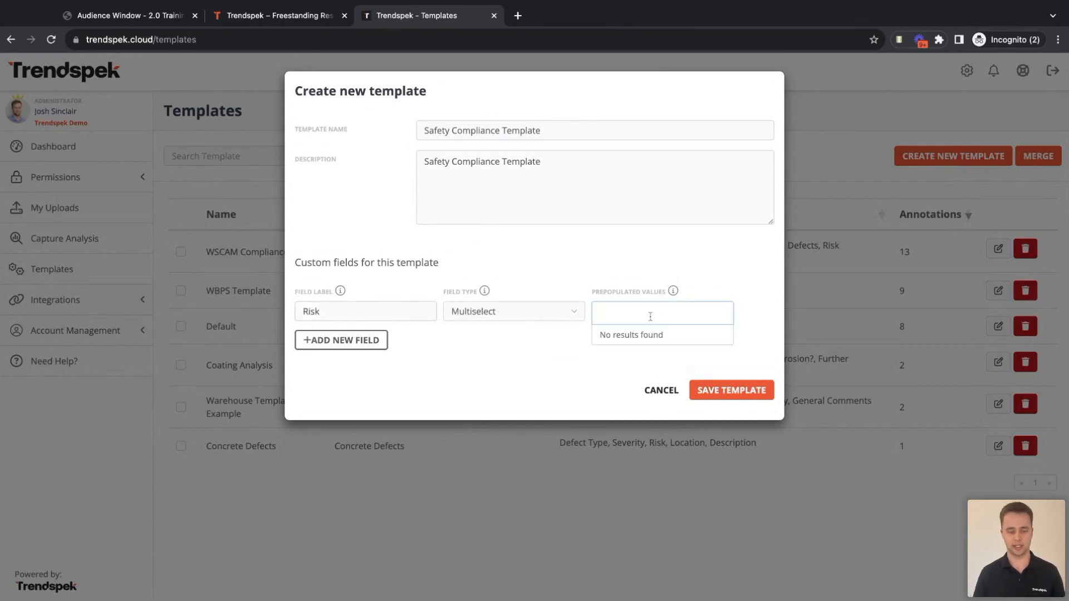
type("A")
key("Return")
type("B")
key("Return")
type("C")
key("Return")
type("D")
key("Return")
type("E")
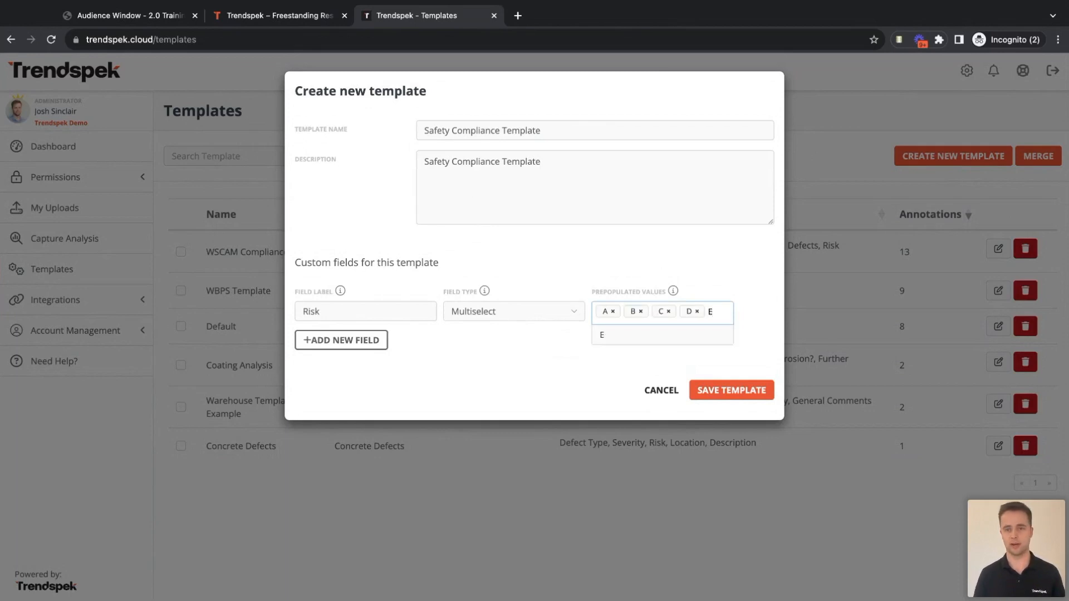
key("Return")
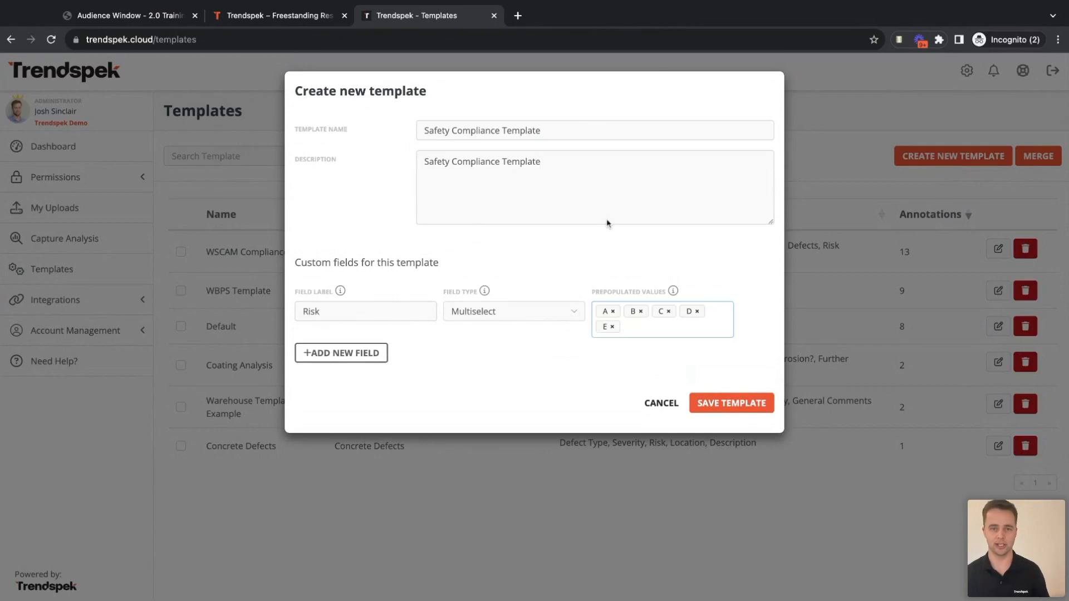
Add a Text field named "Comments from auditor" with no further empty fields, and save the template
left_click(359, 353)
left_click(493, 357)
left_click(358, 354)
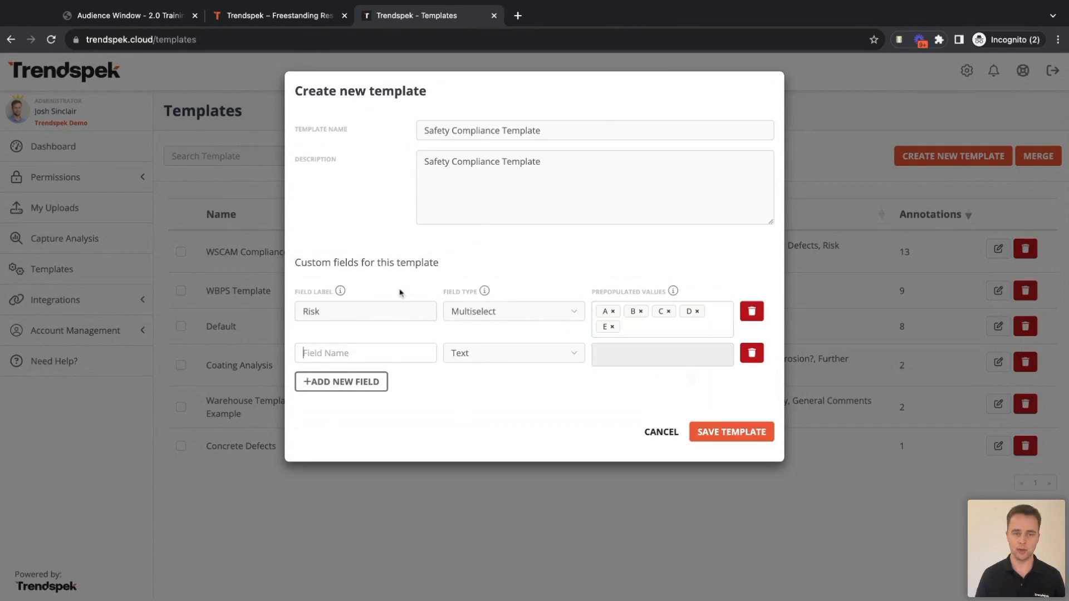
type("Coi")
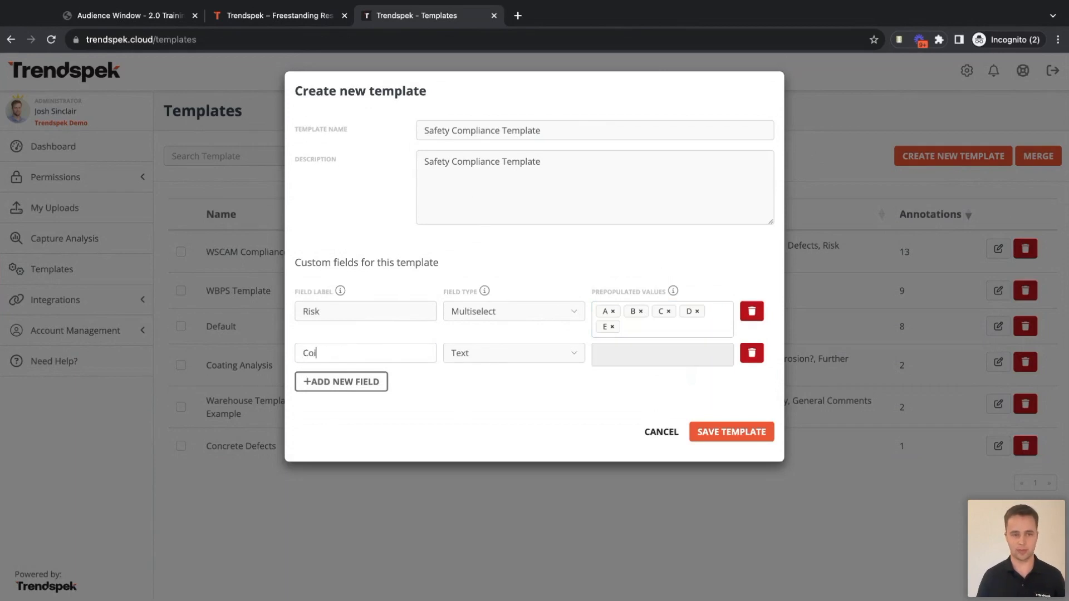
type("mments from ")
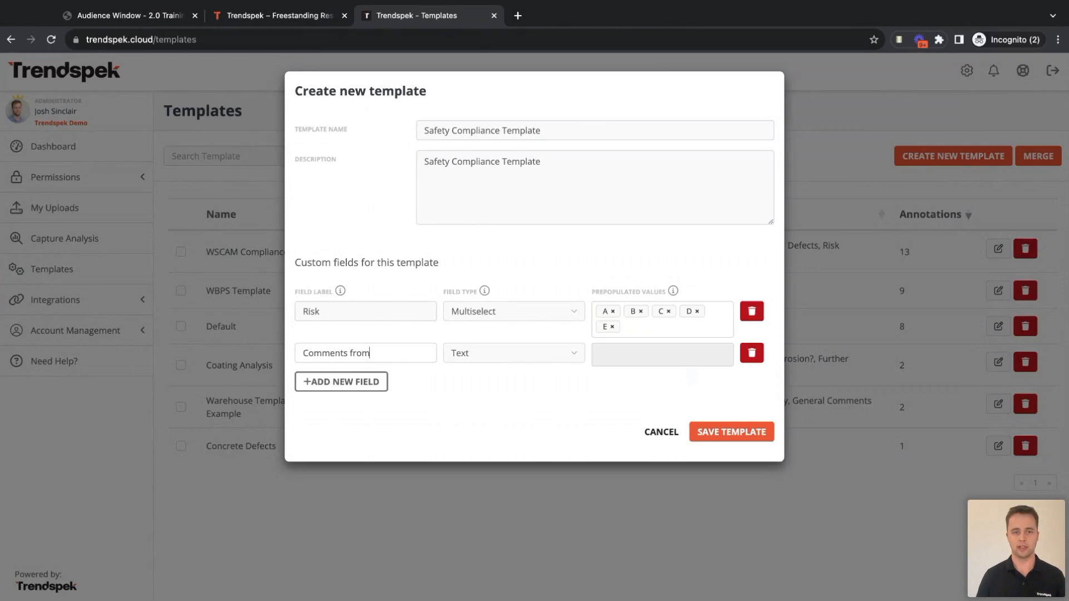
type("auditor")
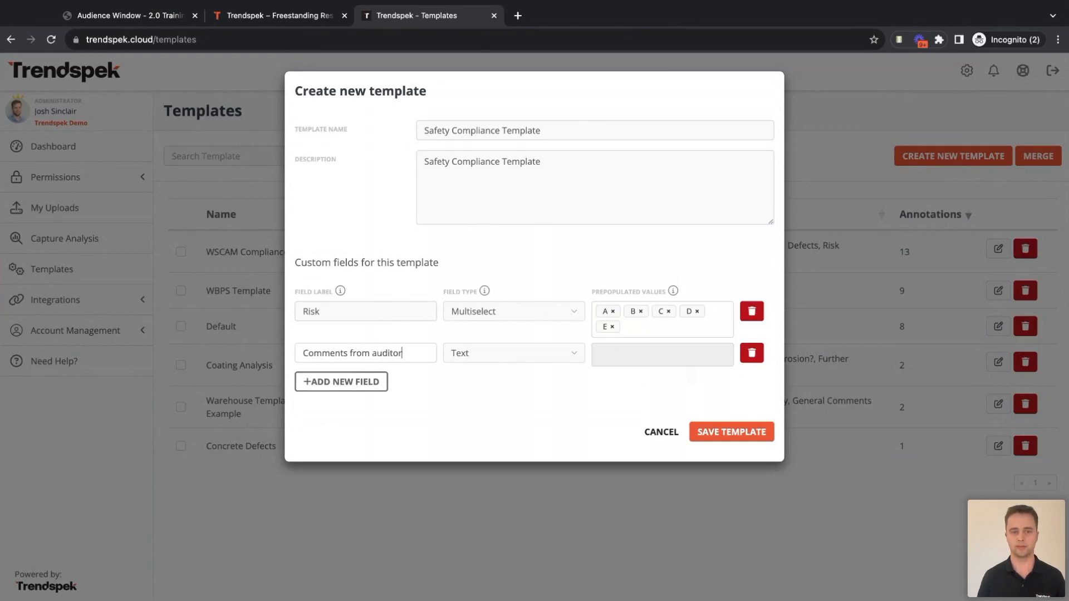
left_click(313, 383)
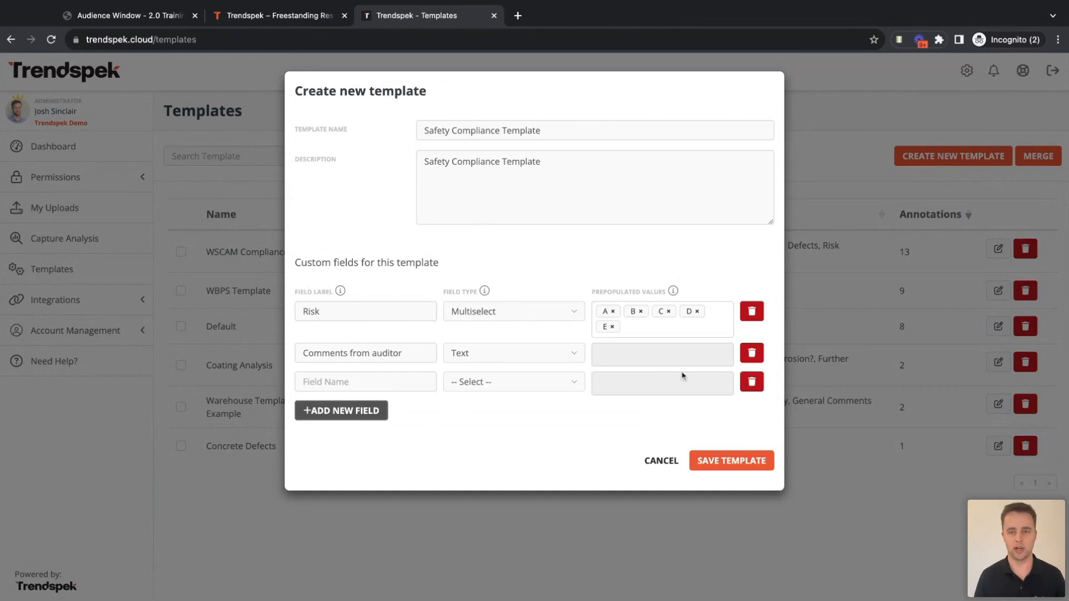
left_click(752, 382)
left_click(757, 439)
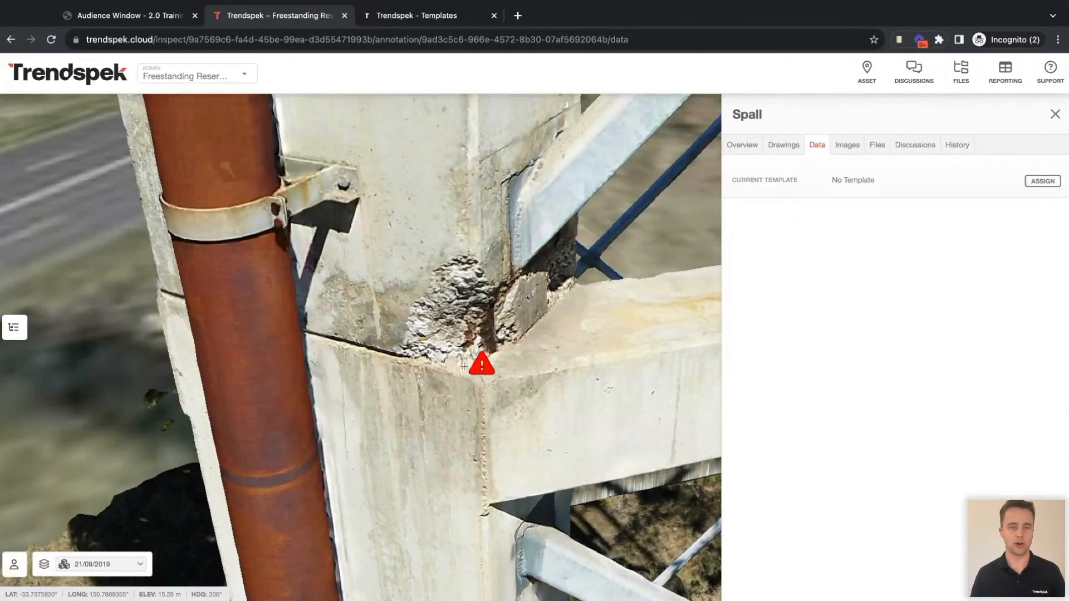
Assign the Concrete Defects data template to the Spall annotation in the reservoir inspection
left_click(1043, 181)
left_click(397, 344)
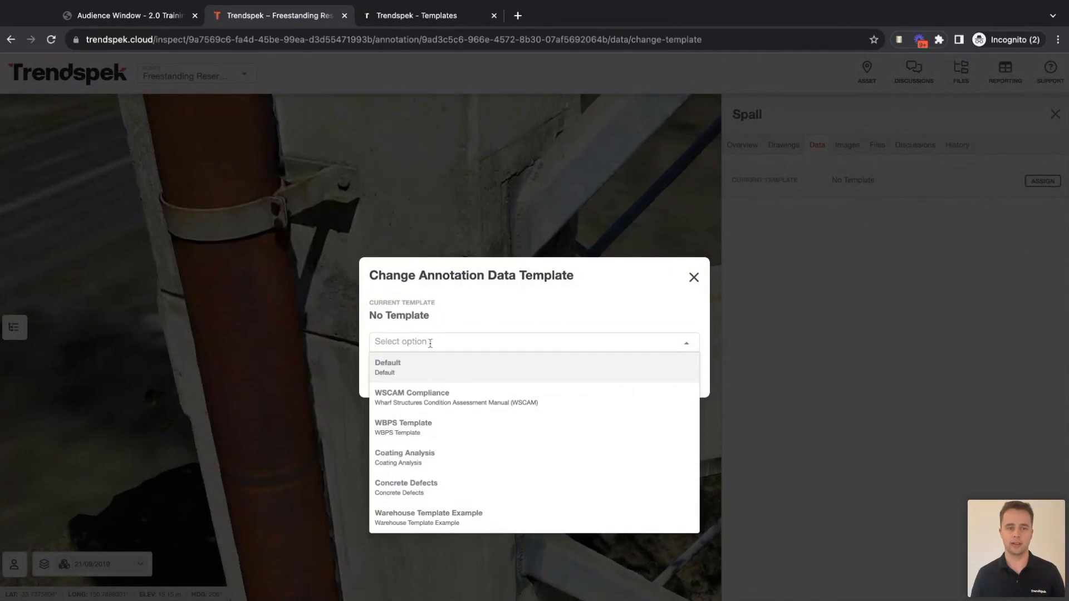
type("com")
key("BackSpace")
type("n")
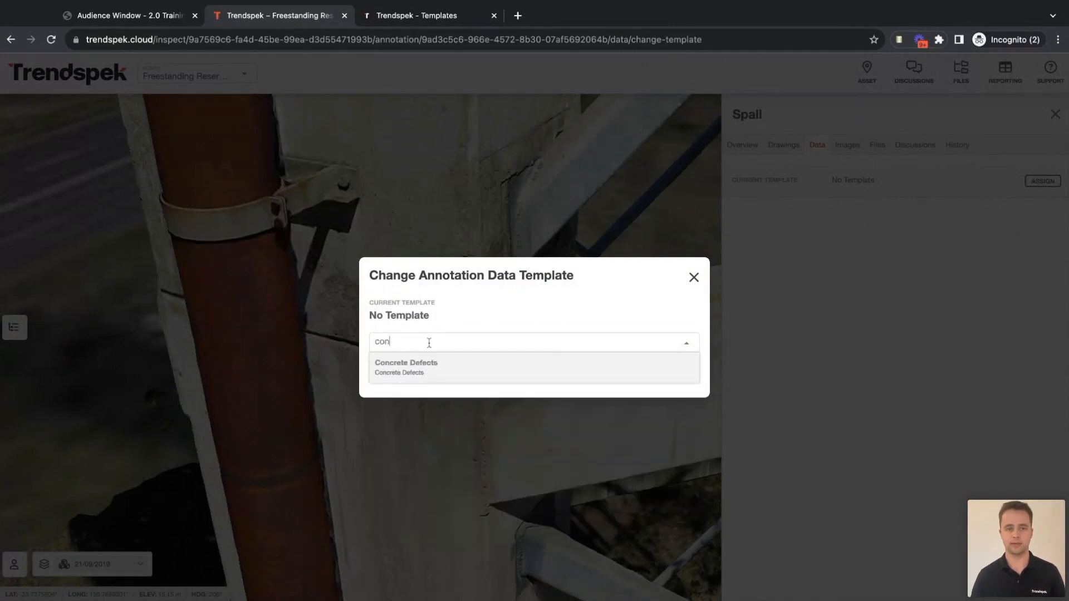
left_click(424, 371)
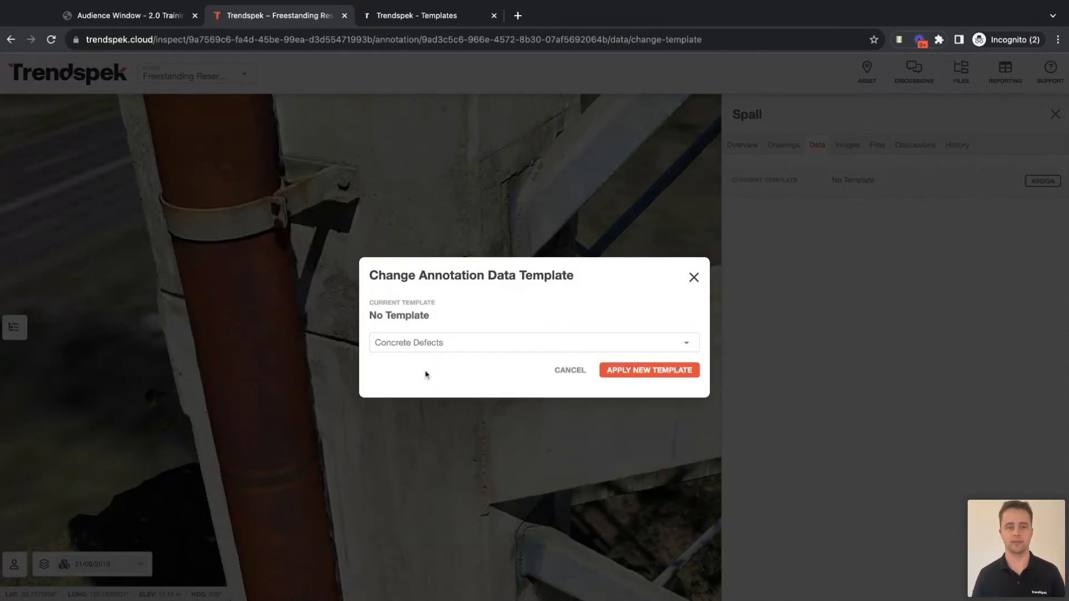
left_click(657, 372)
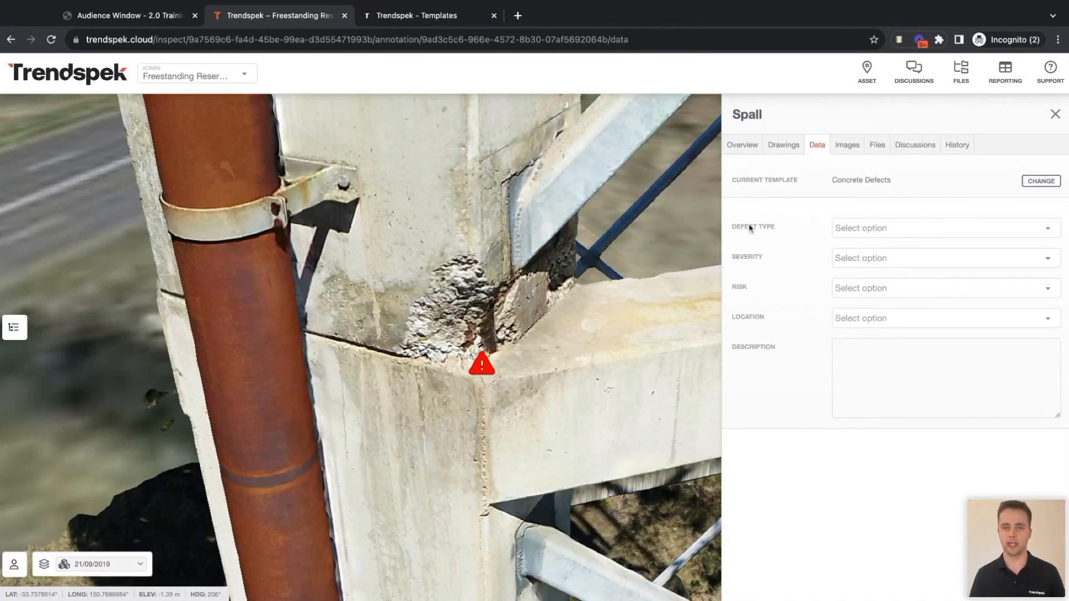
Set the annotation's defect type to Spall and its severity to 5, checking the spall's place on the tower structure
left_click(886, 228)
left_click(873, 248)
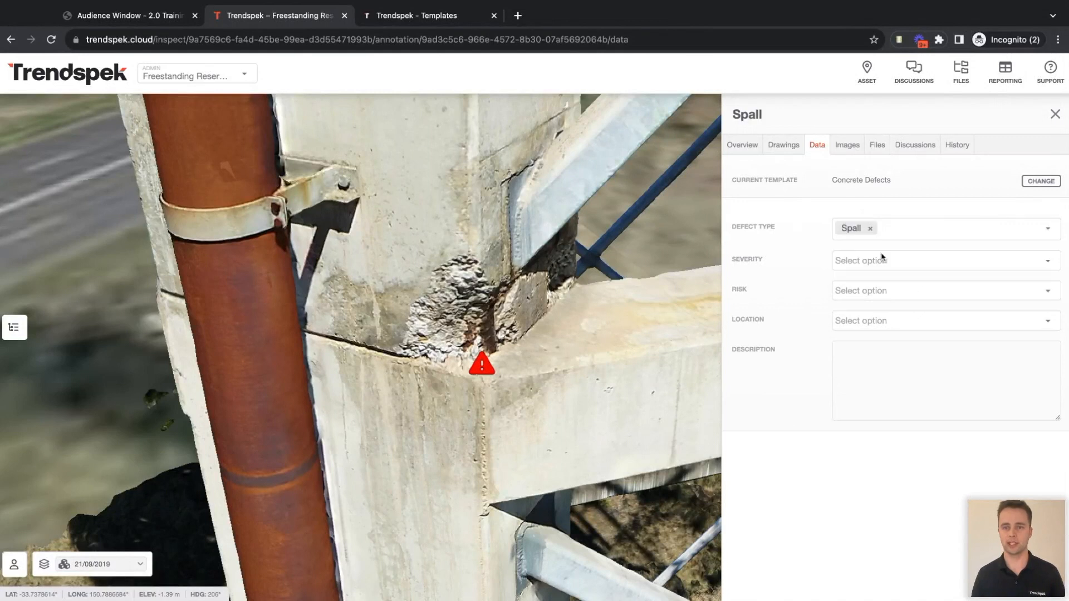
left_click(878, 268)
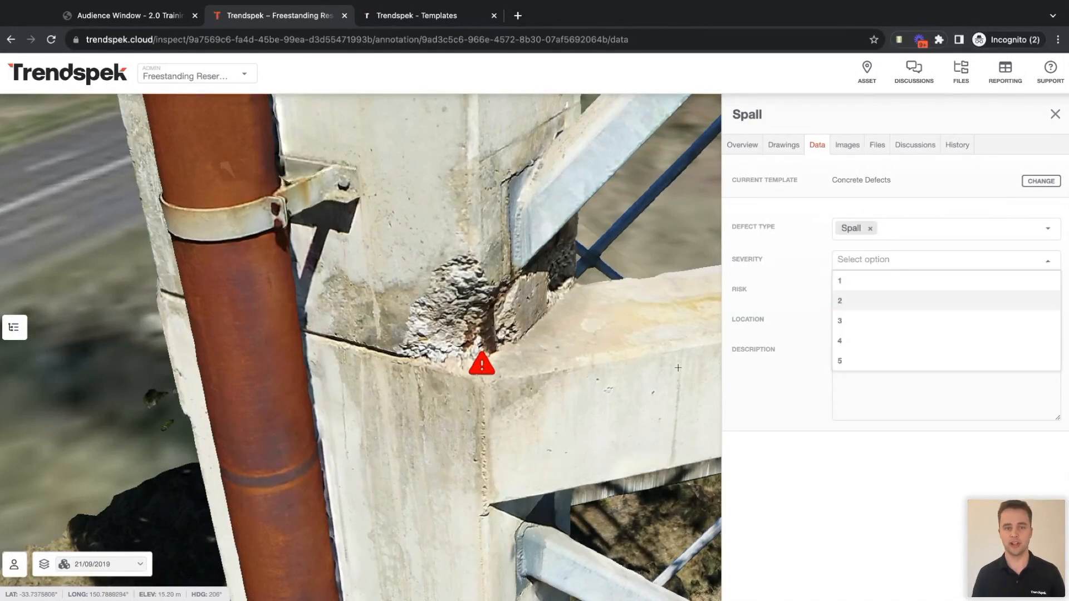
scroll(474, 362, "down", 10)
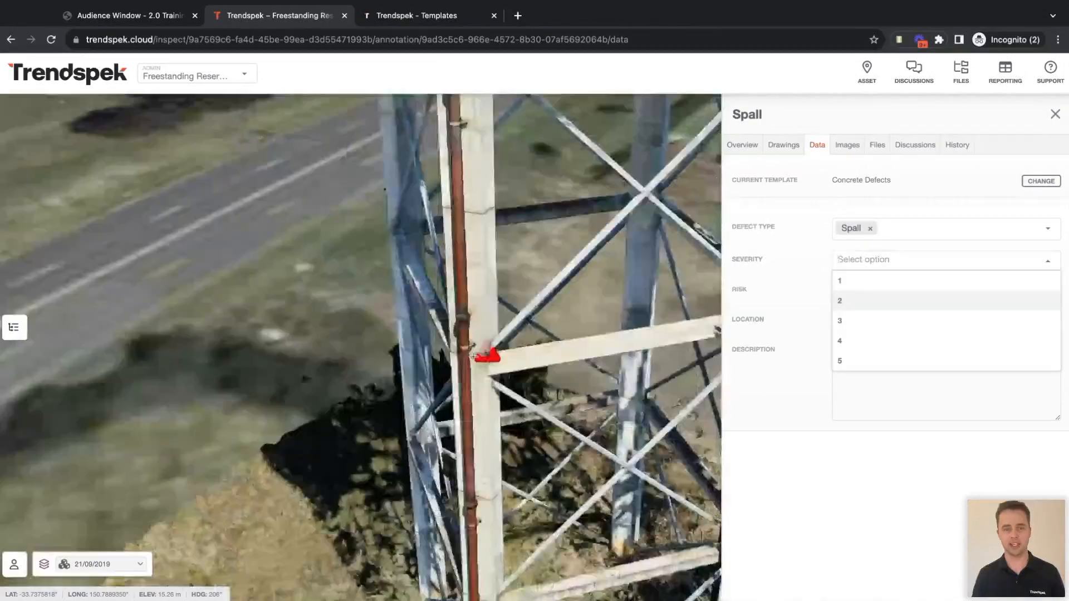
scroll(478, 368, "up", 7)
scroll(520, 334, "down", 10)
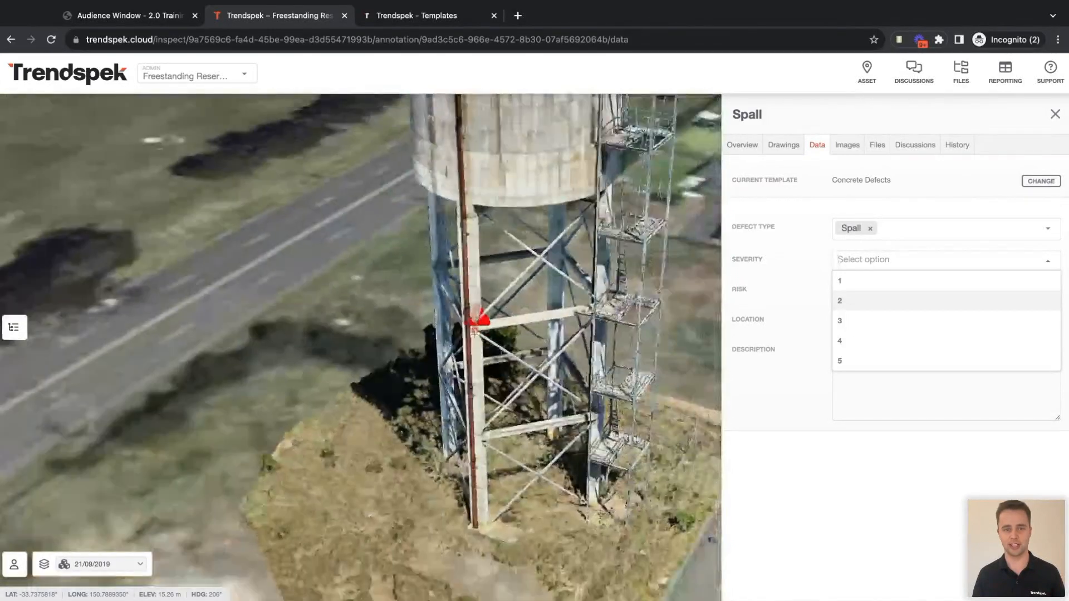
left_click(474, 333)
scroll(476, 331, "up", 10)
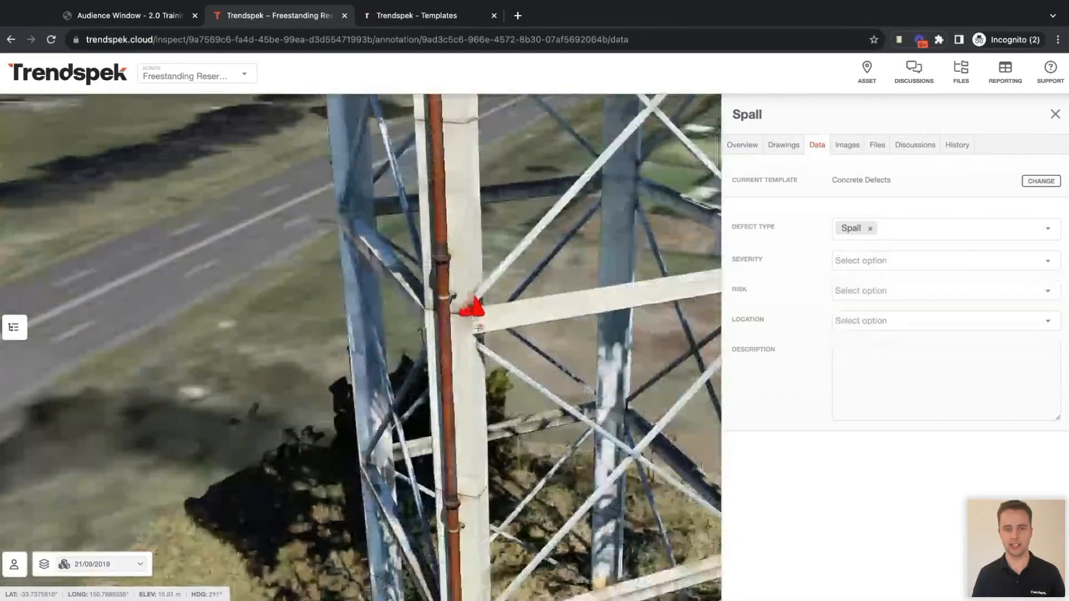
scroll(478, 328, "up", 5)
left_click(883, 259)
left_click(861, 361)
Set the annotation's risk to 5 and its location to Outer
left_click(872, 298)
left_click(854, 395)
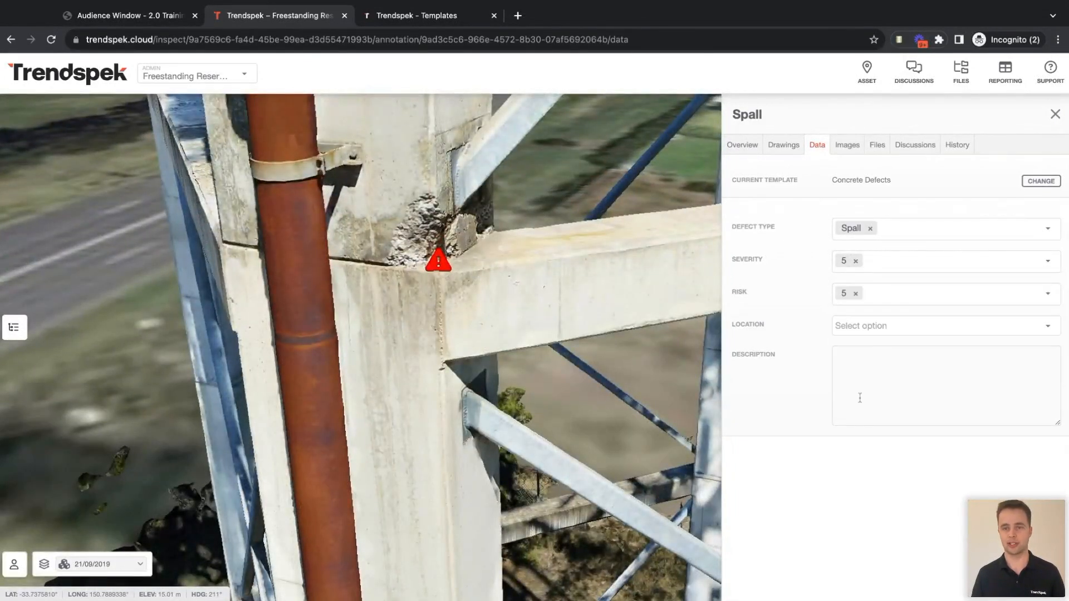
left_click(862, 327)
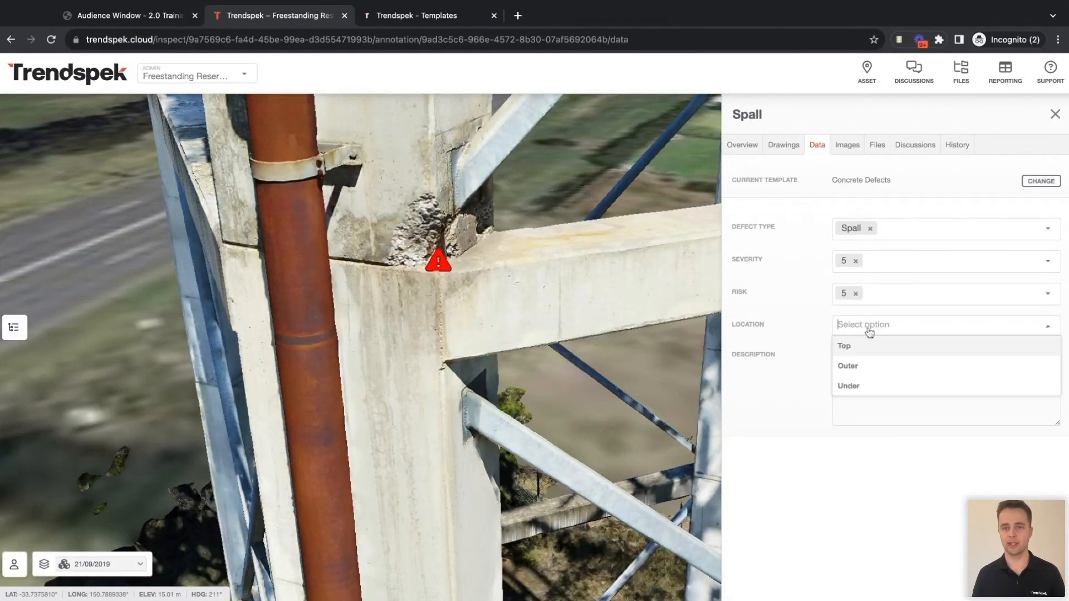
left_click(863, 369)
left_click(878, 371)
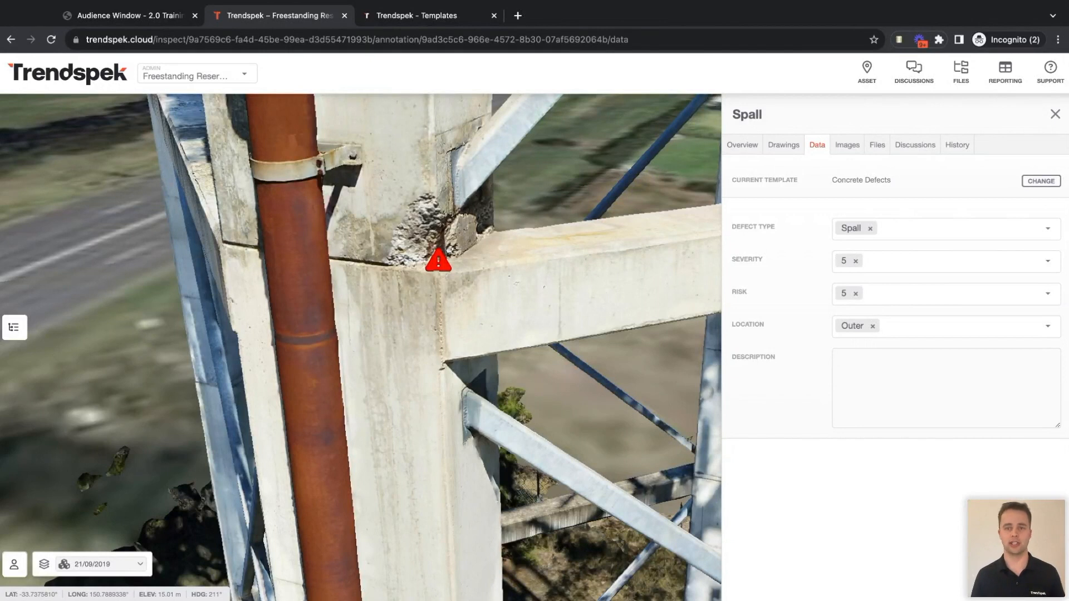
Examine the spall up close in photo DJI_0218.JPG, check the annotation's report image, and view the actions available for the photo
left_click(847, 146)
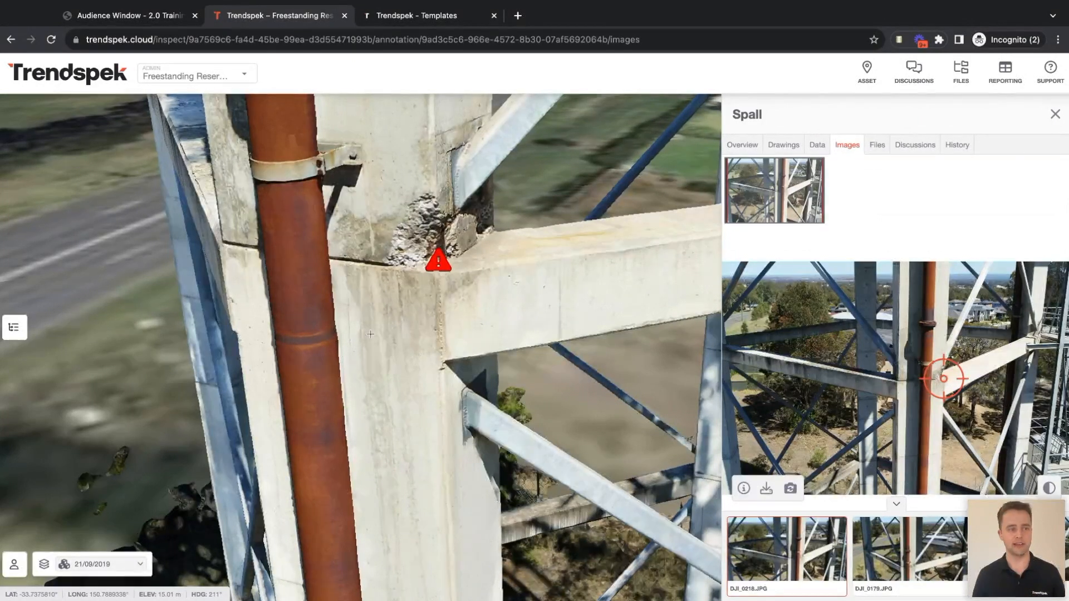
scroll(763, 256, "up", 2)
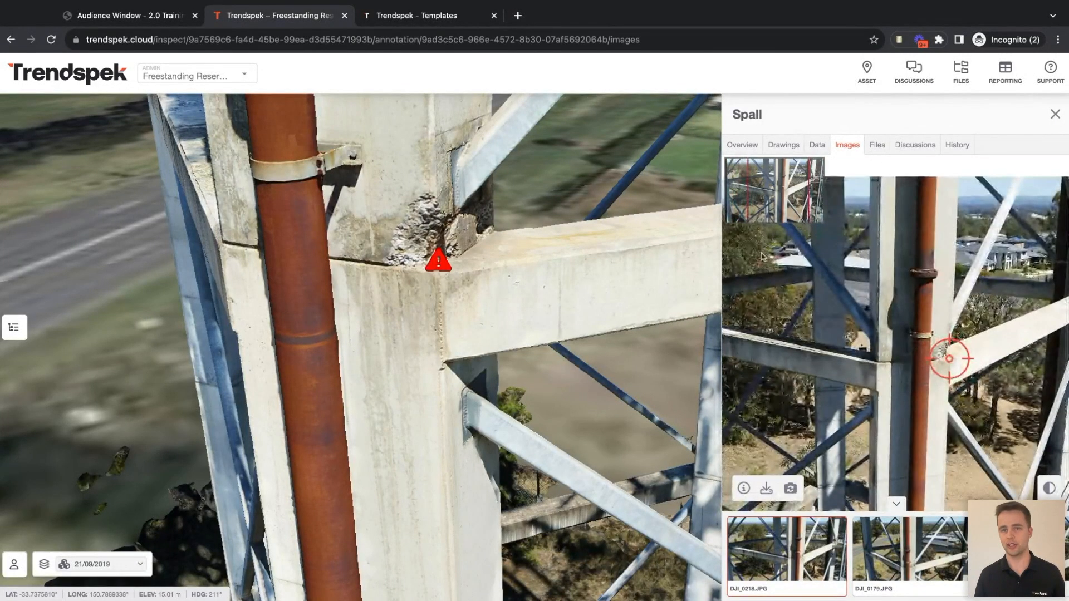
left_click(743, 145)
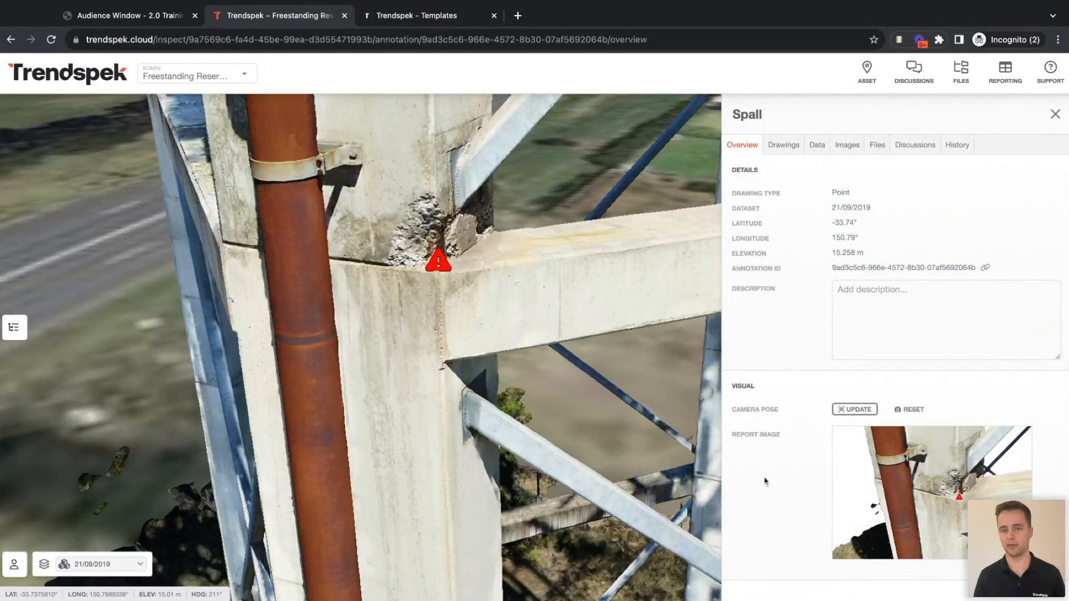
left_click(851, 150)
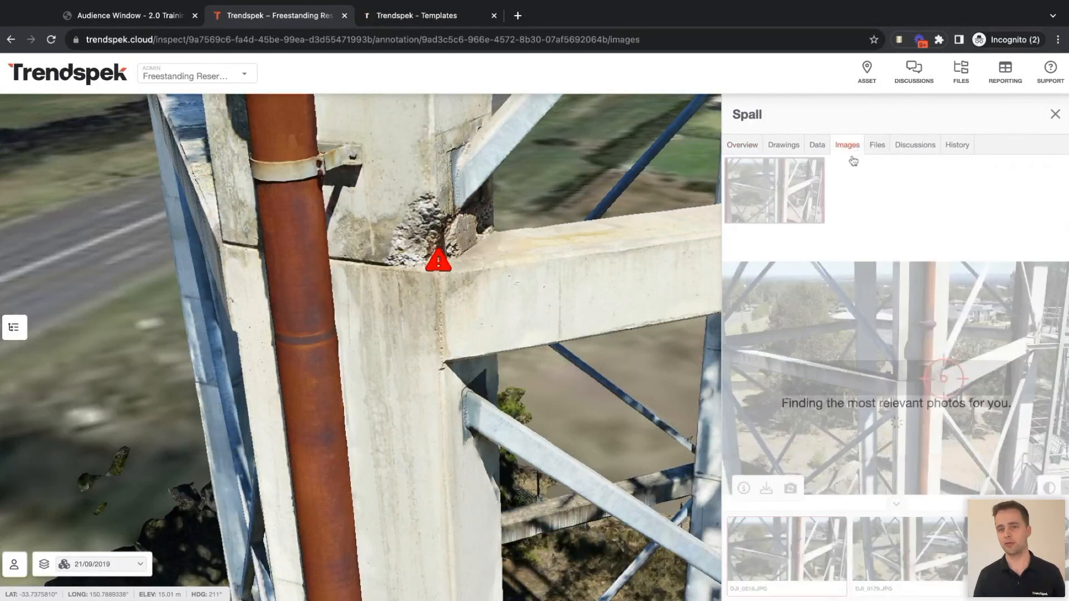
scroll(943, 380, "up", 3)
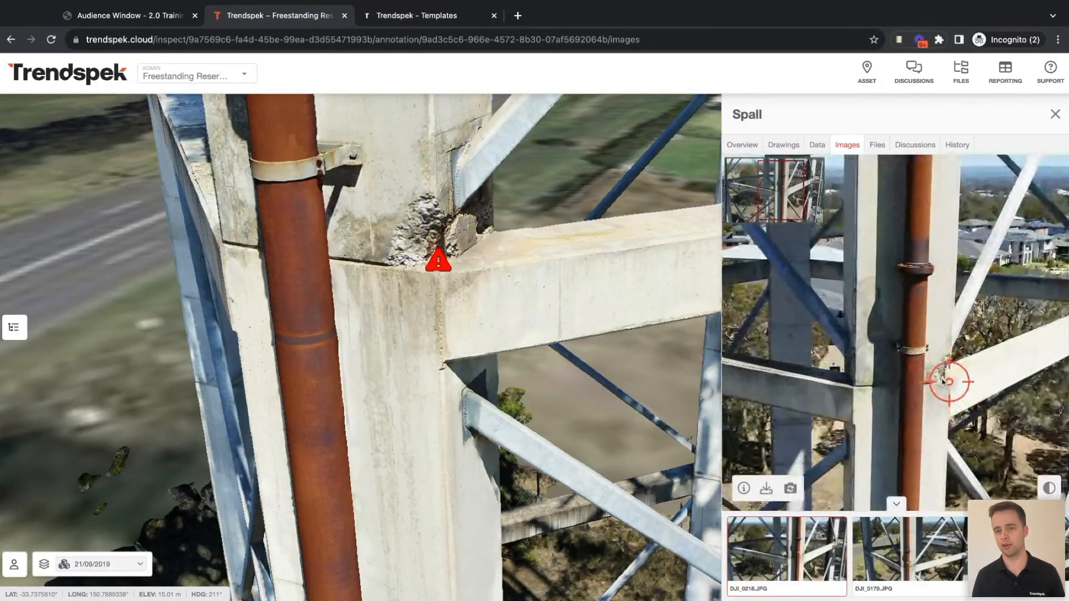
scroll(942, 381, "up", 2)
right_click(930, 331)
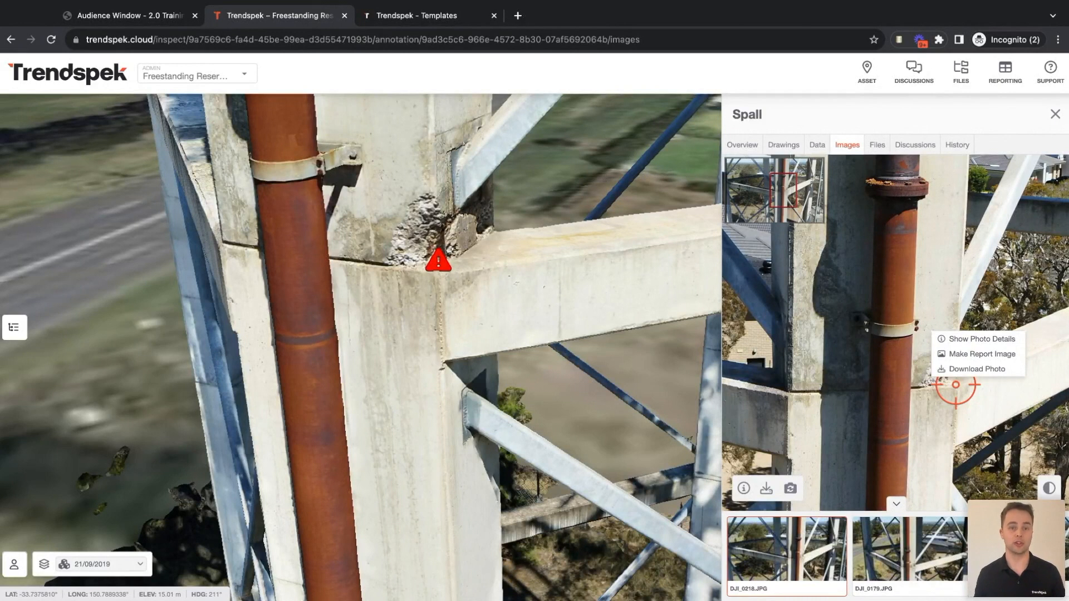
scroll(864, 319, "up", 3)
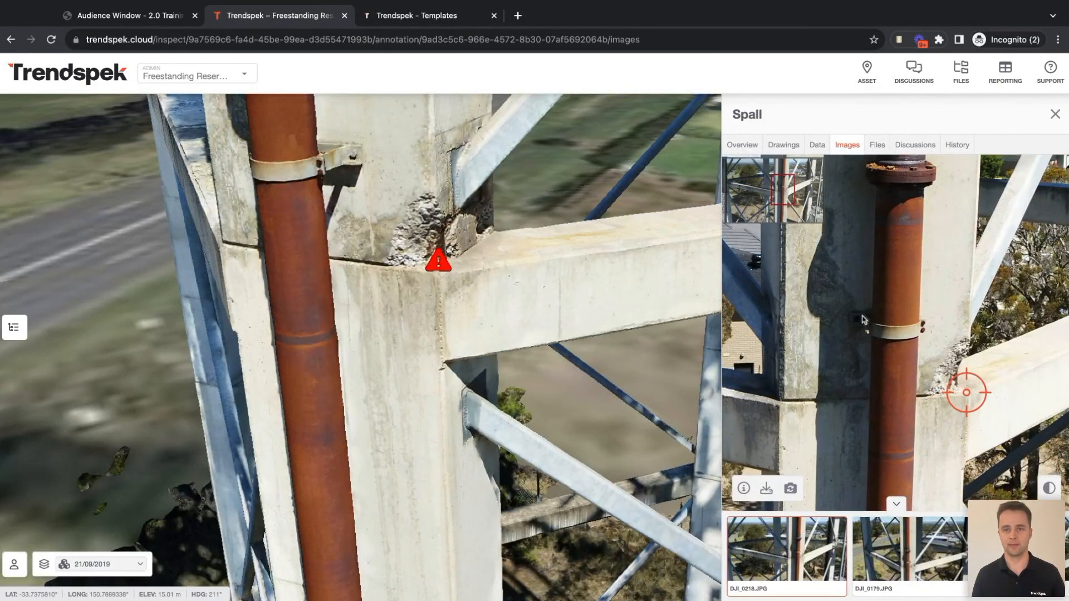
Create a folder named "Screenshots" in the Spall annotation's files and move both screenshot PNG files into it
left_click(878, 146)
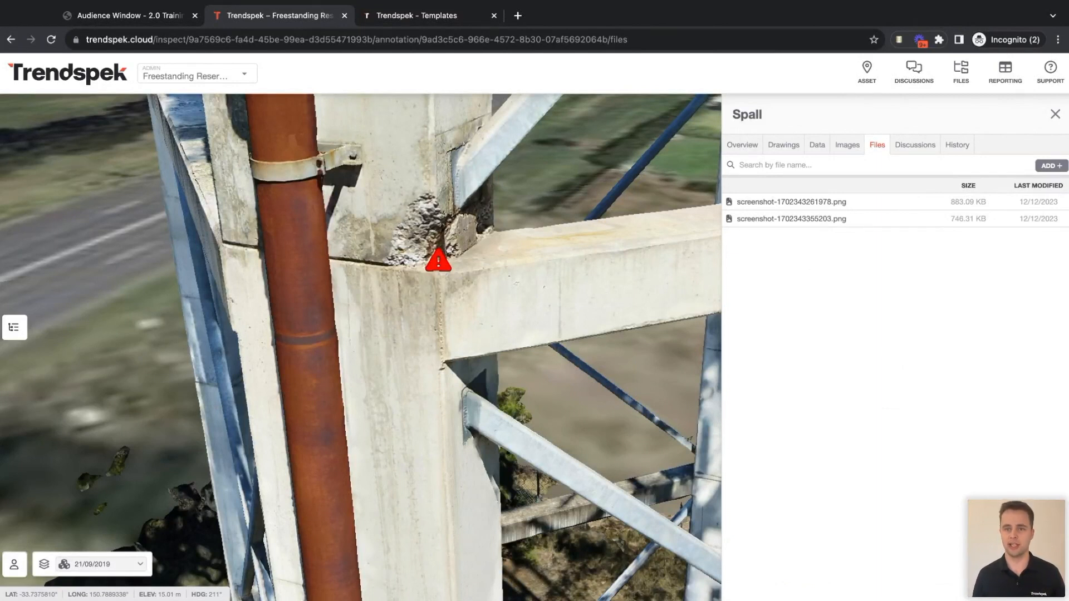
left_click(1052, 165)
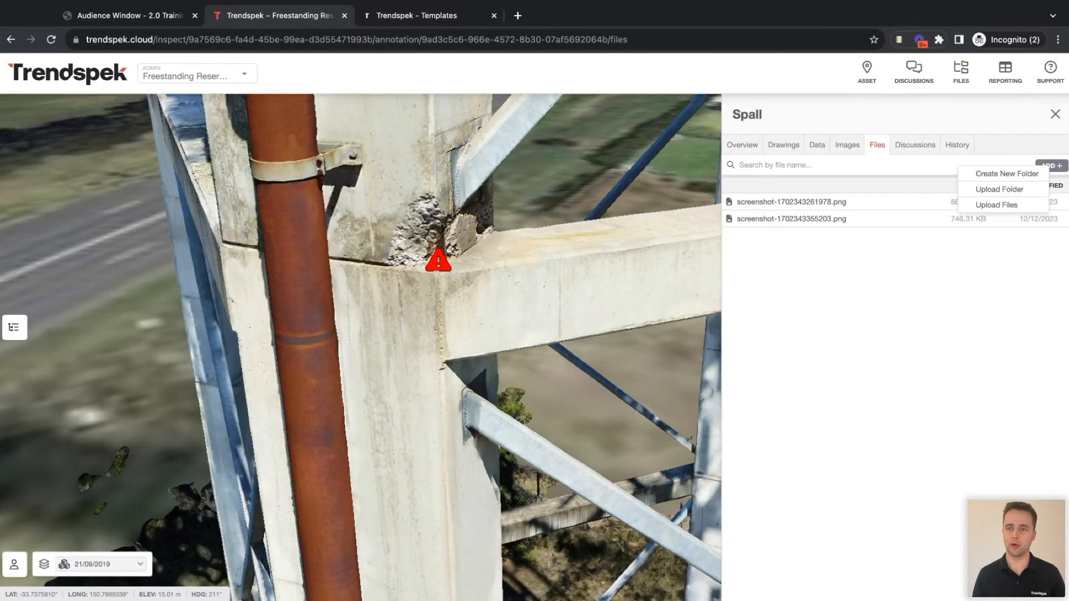
left_click(1009, 174)
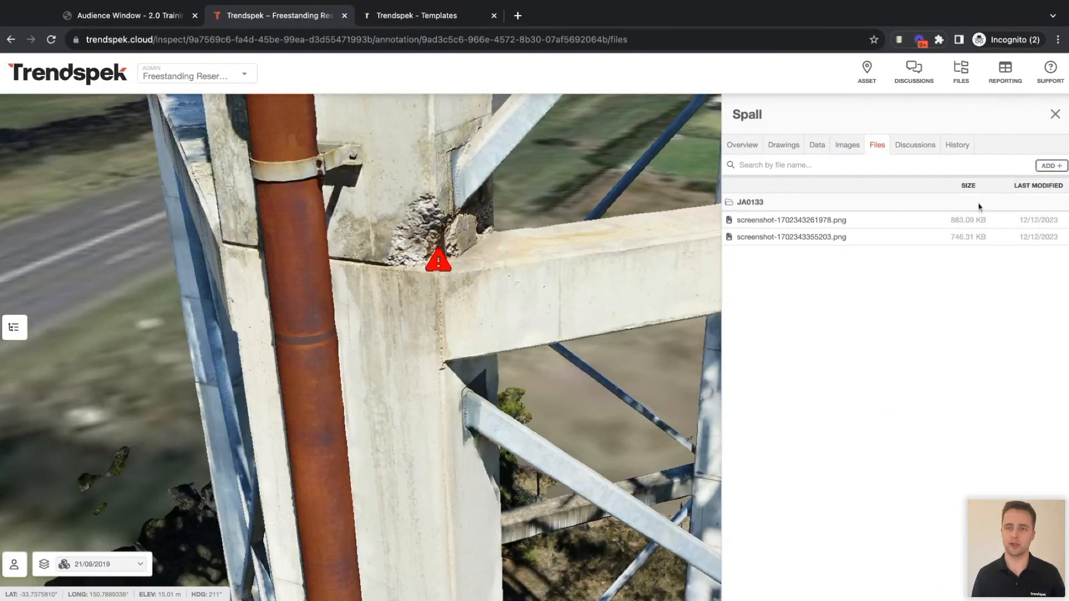
double_click(758, 204)
type("screenshots")
key("Return")
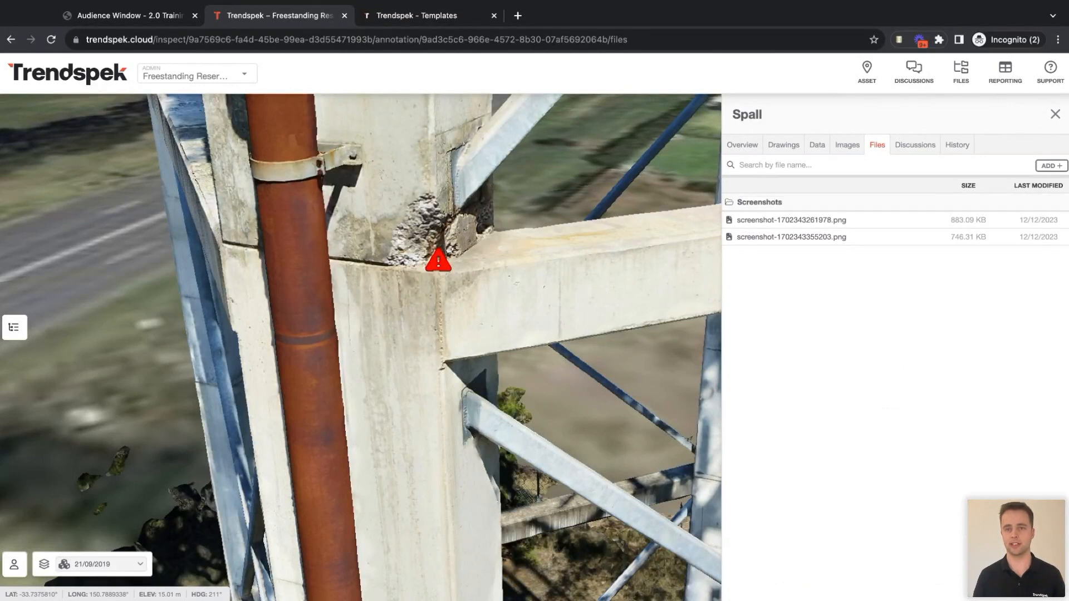
left_click_drag(768, 220, 770, 234)
Create a folder named "ContractorA" in the annotation's files and upload repaired-spall.jpeg into it
left_click(1051, 165)
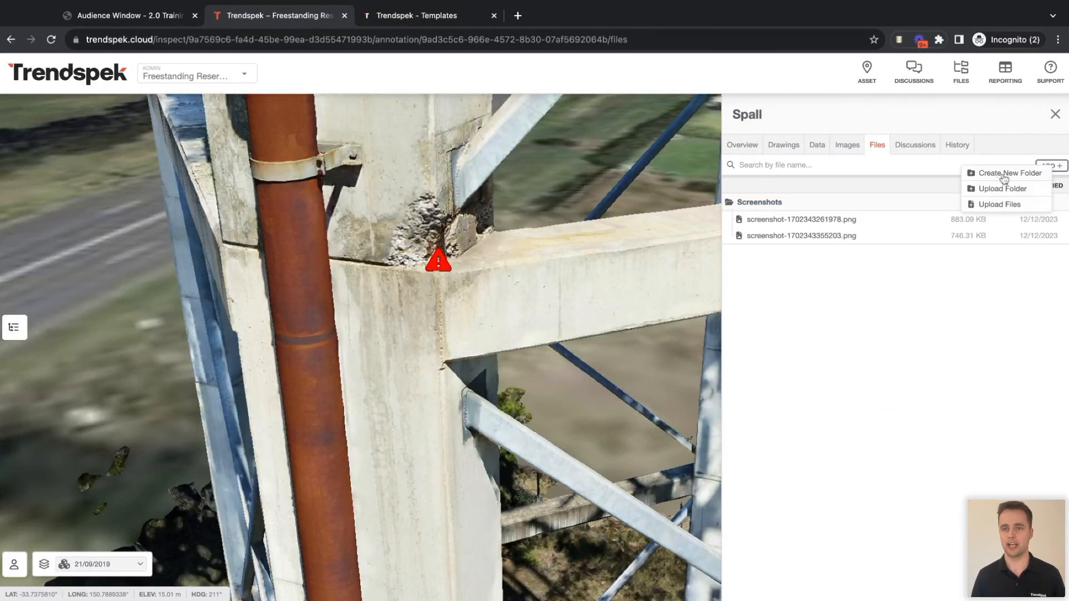
left_click(1004, 178)
double_click(771, 254)
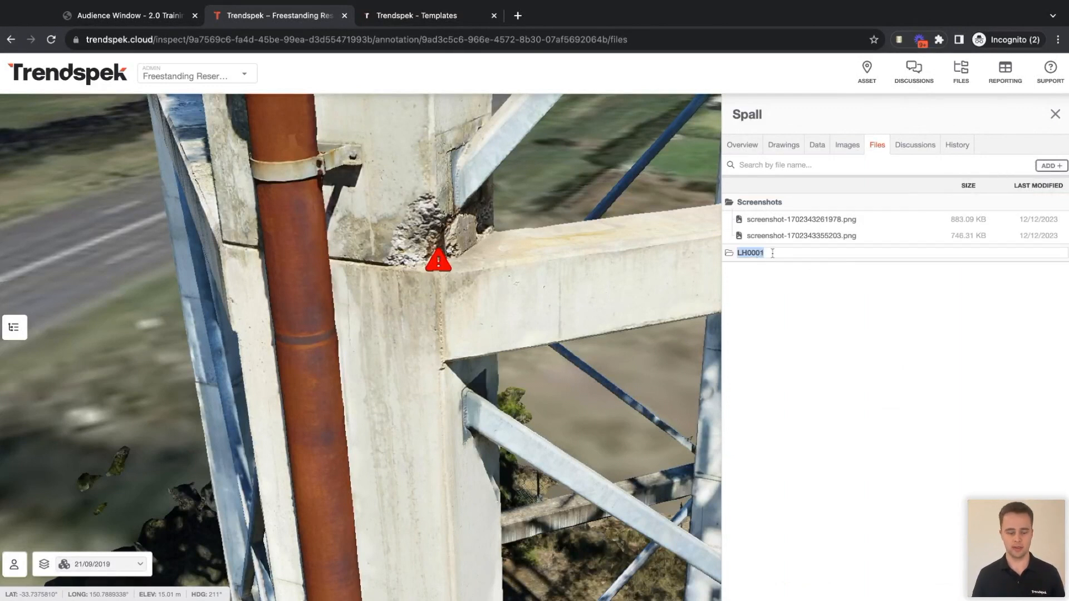
type("C")
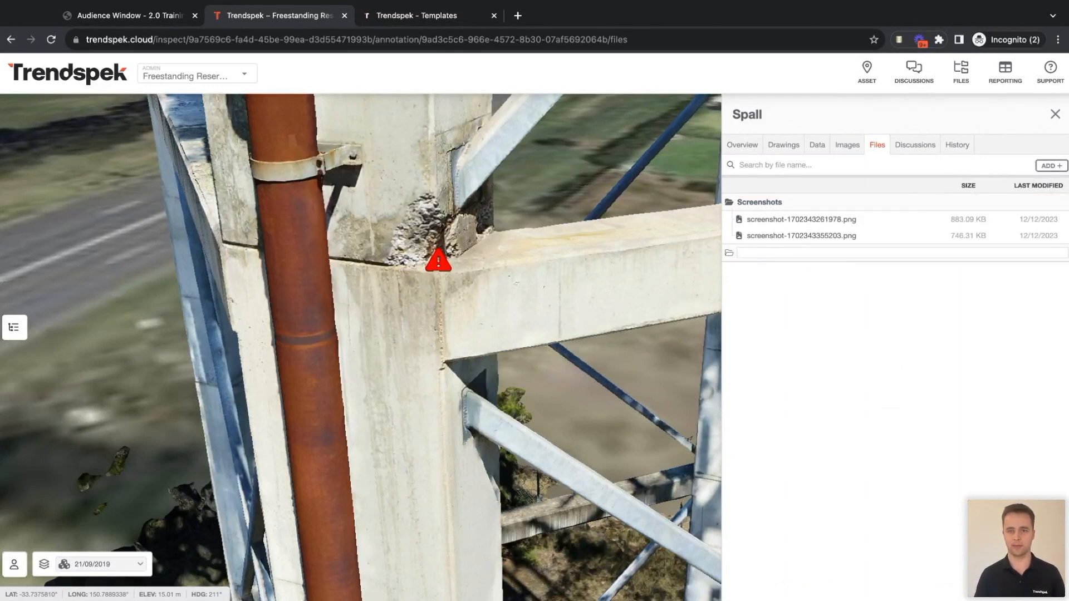
type("ontractorA")
key("Return")
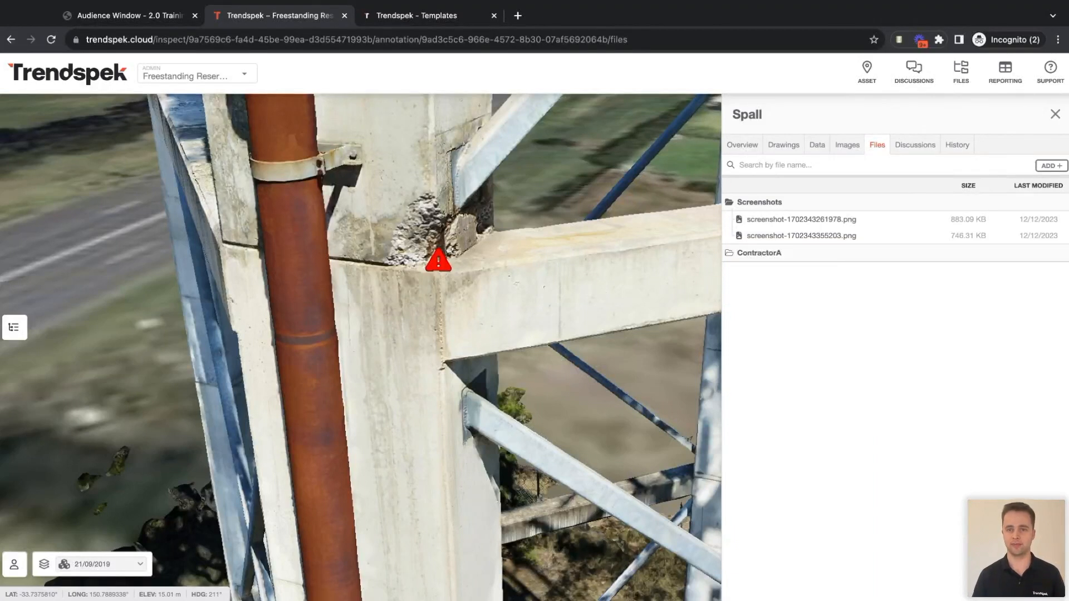
right_click(771, 257)
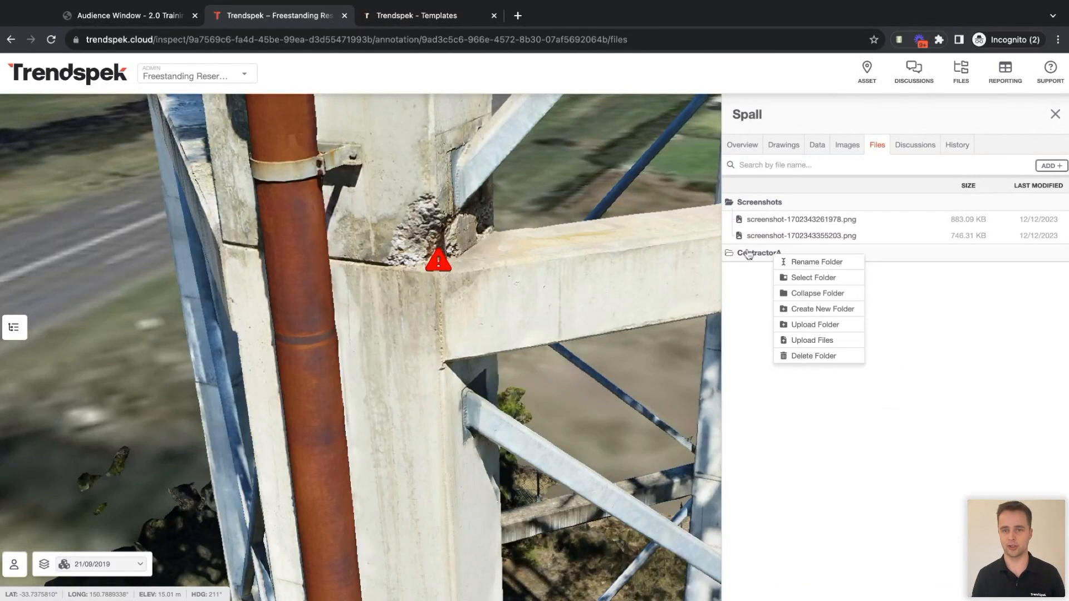
left_click(836, 343)
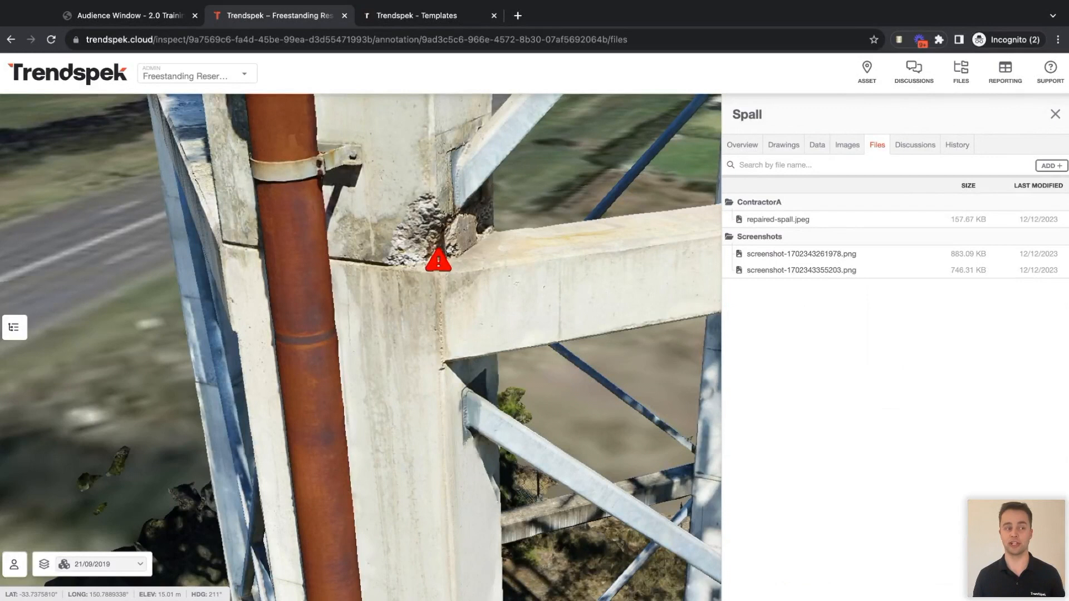
Post "Example message" in the Spall annotation's discussion
left_click(914, 148)
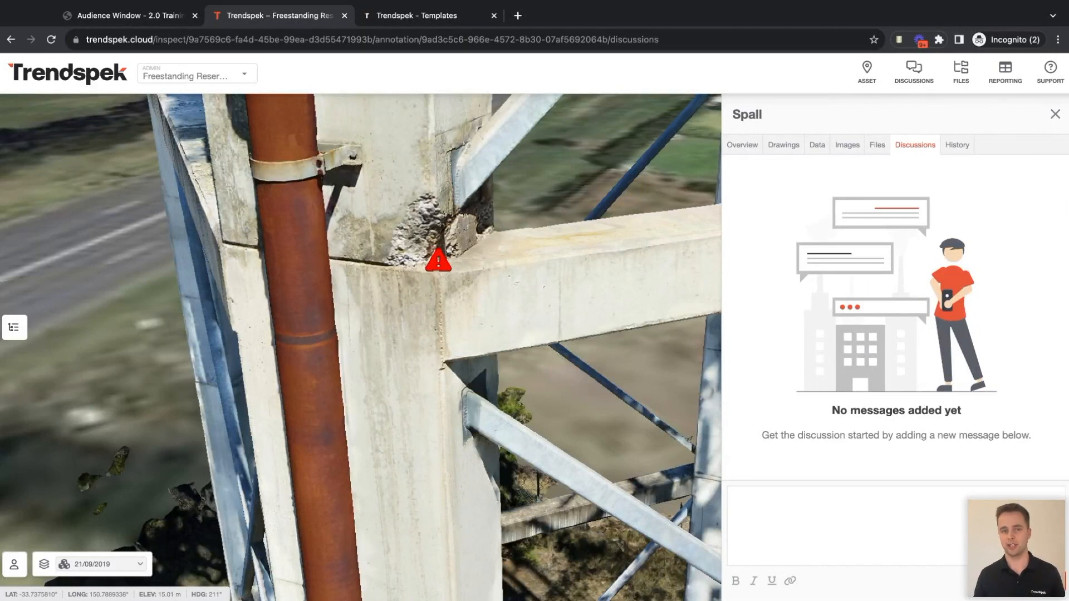
type("E")
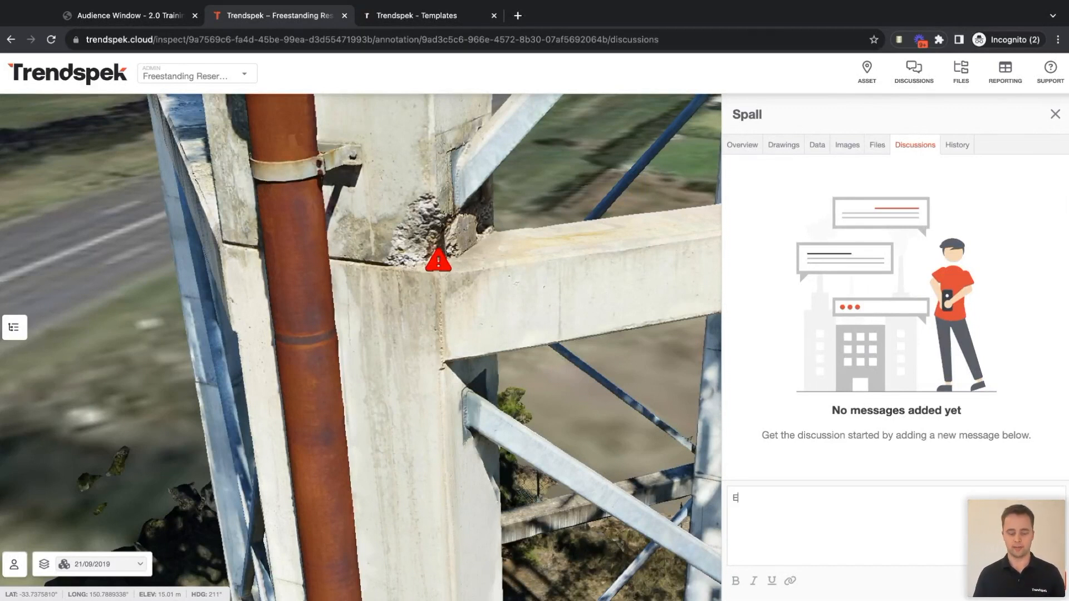
type("xampkl message")
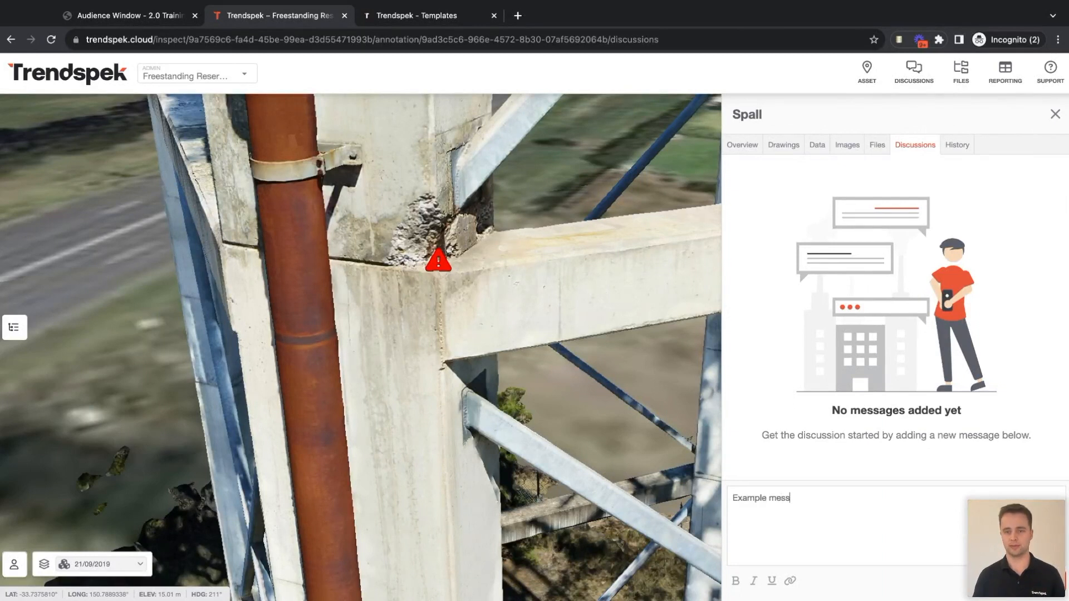
key("Return")
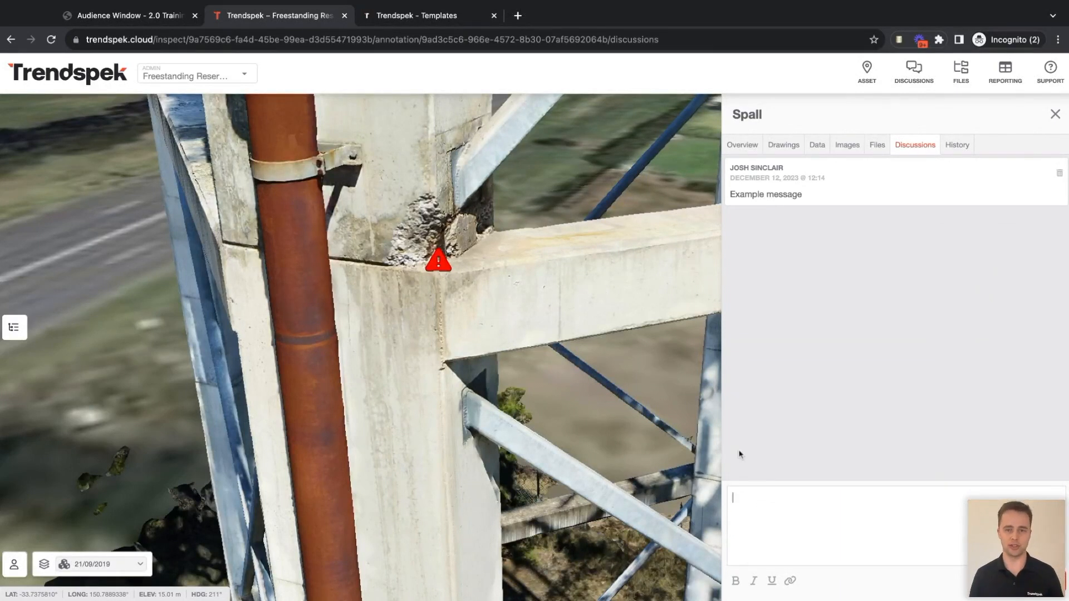
Copy a link to a close-up side view of the spall beside the rusty pipe
left_click_drag(348, 346, 354, 420)
scroll(469, 278, "up", 6)
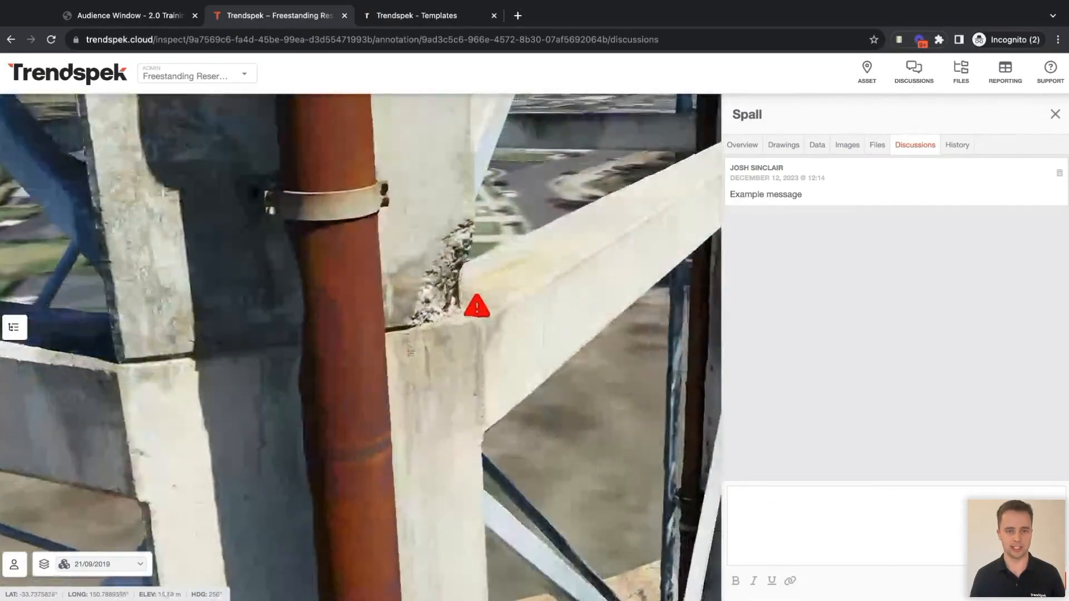
mouse_move(468, 239)
left_mouse_down()
mouse_move(515, 250)
mouse_move(471, 228)
left_mouse_up()
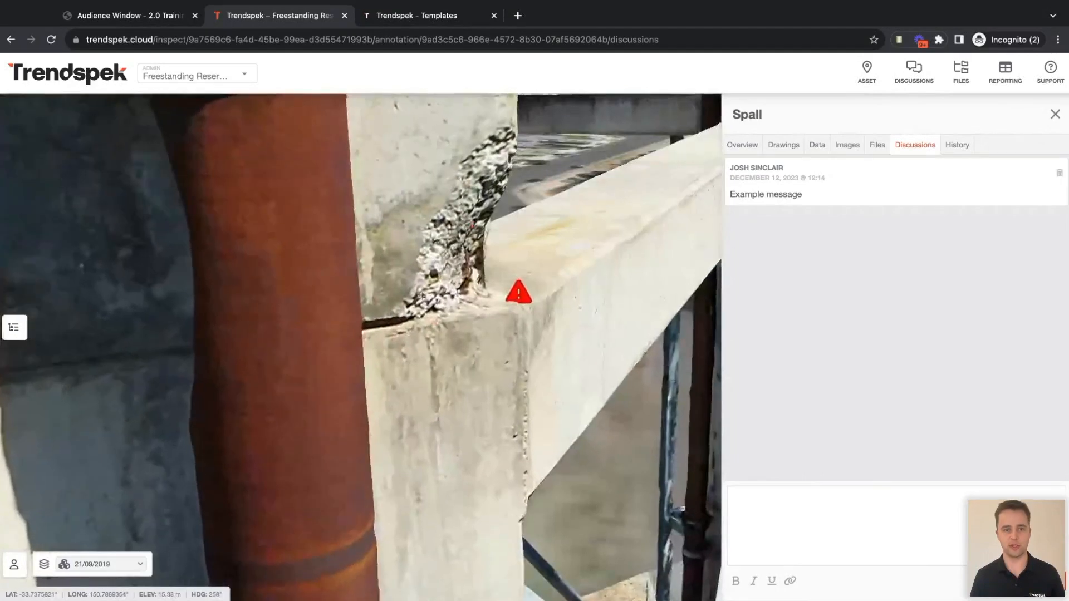
right_click(440, 363)
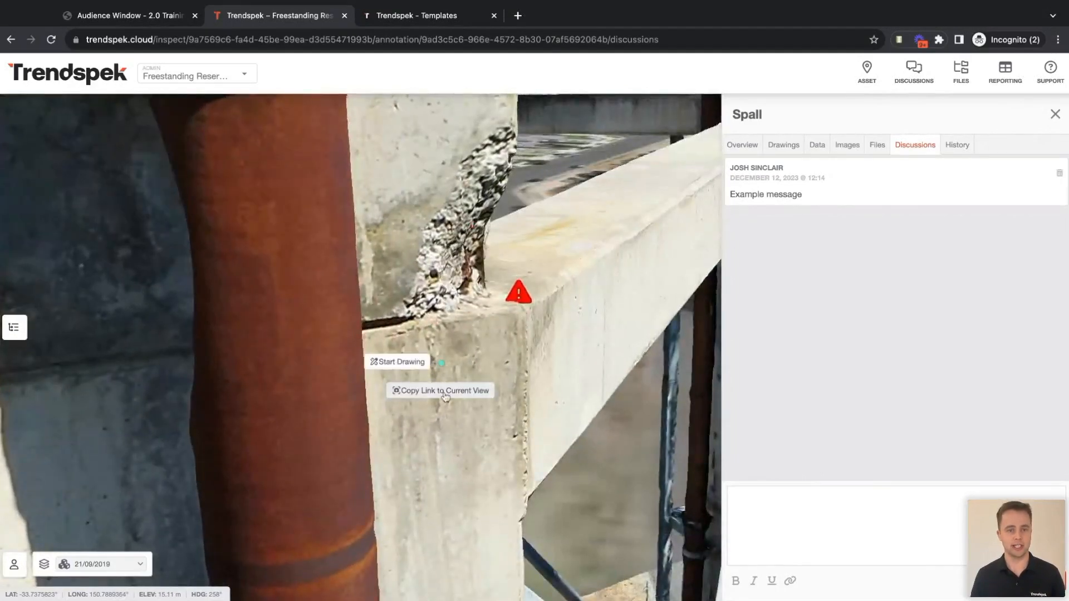
left_click(445, 391)
Post the discussion message "Check it out from this perspective" with the word "this" hyperlinked to the copied view
left_click(805, 533)
type("Check it out from this perspective")
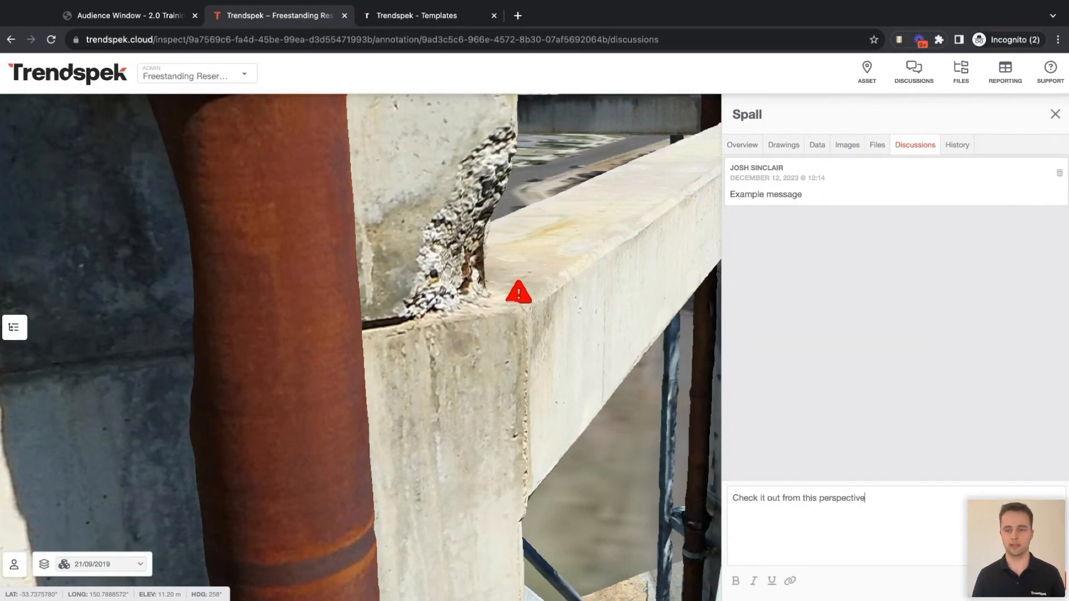
double_click(810, 498)
left_click(792, 581)
key("ctrl+v")
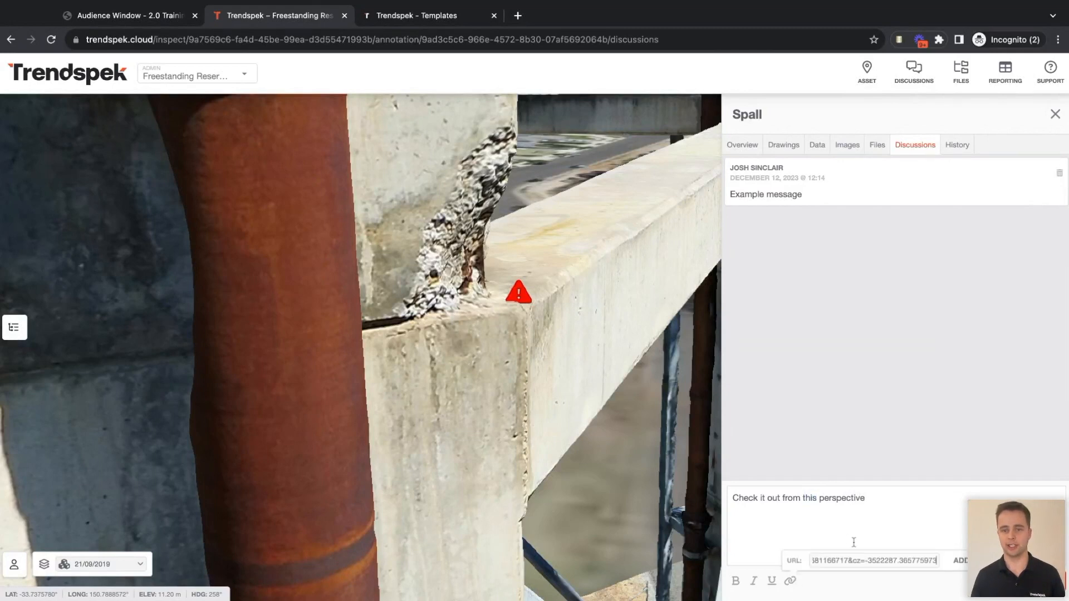
key("Return")
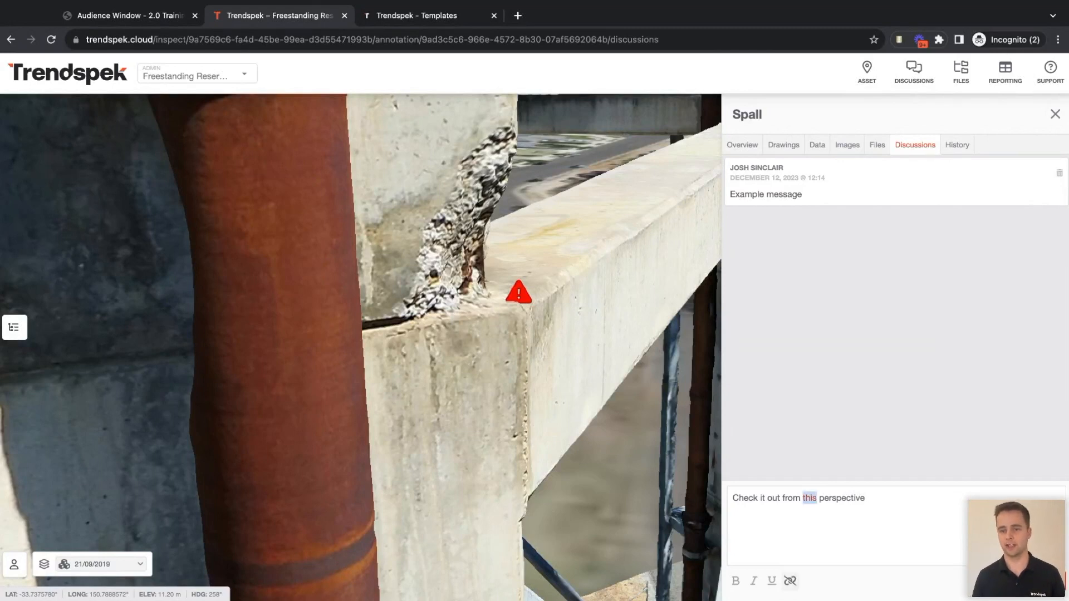
key("Return")
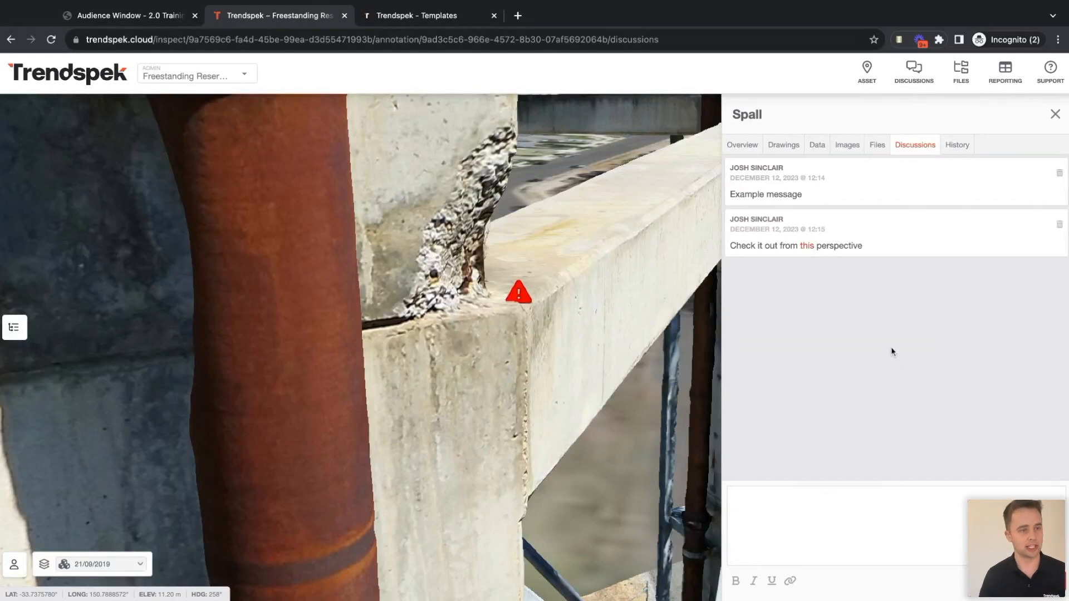
View the spall from another angle, review the annotation's change history, and close the annotation
left_click_drag(475, 260, 298, 292)
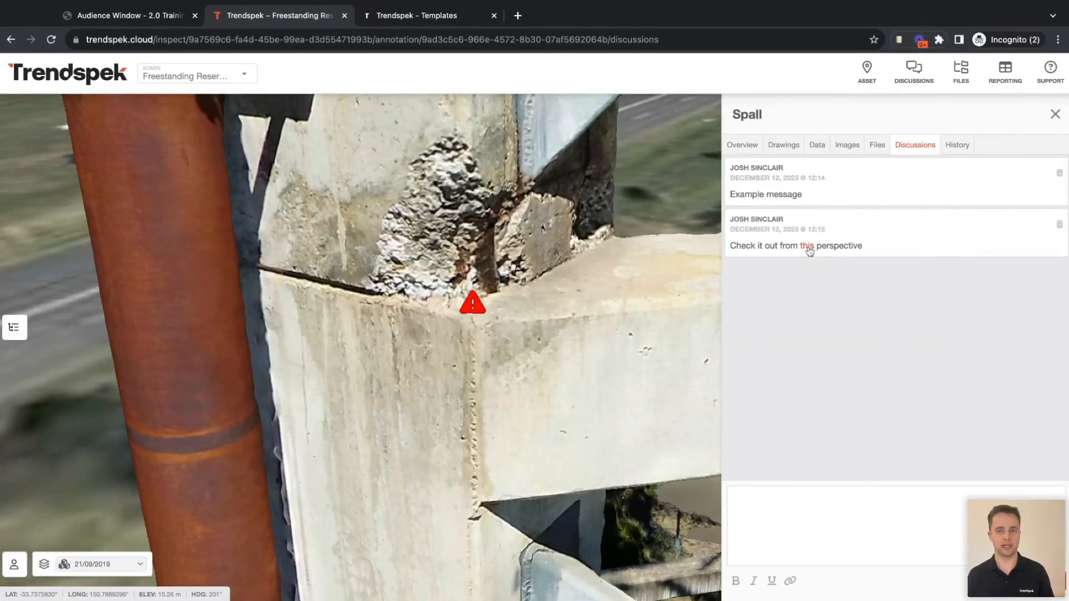
left_click(958, 146)
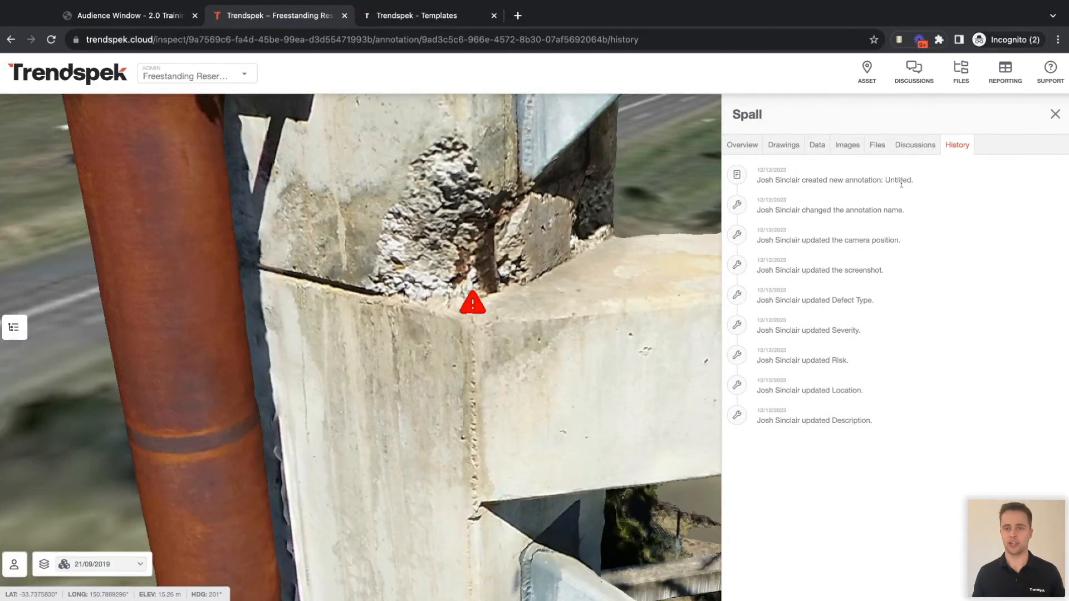
left_click(1055, 116)
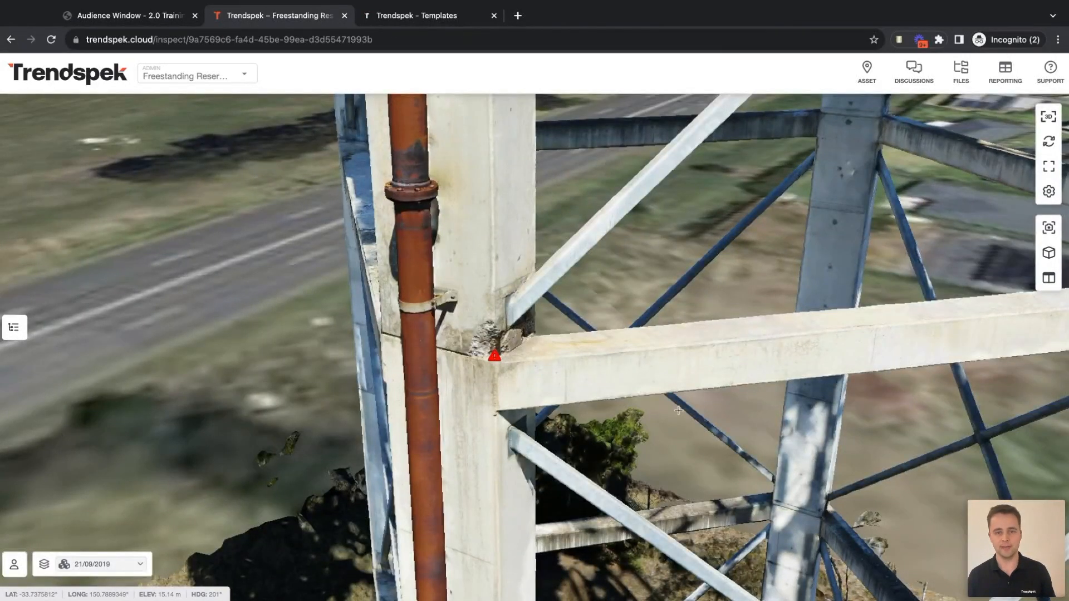
Examine the lower rim of the reservoir's concrete tank, closing in on the white triangular stain below the horizontal joint
scroll(658, 350, "down", 10)
left_click_drag(657, 348, 604, 187)
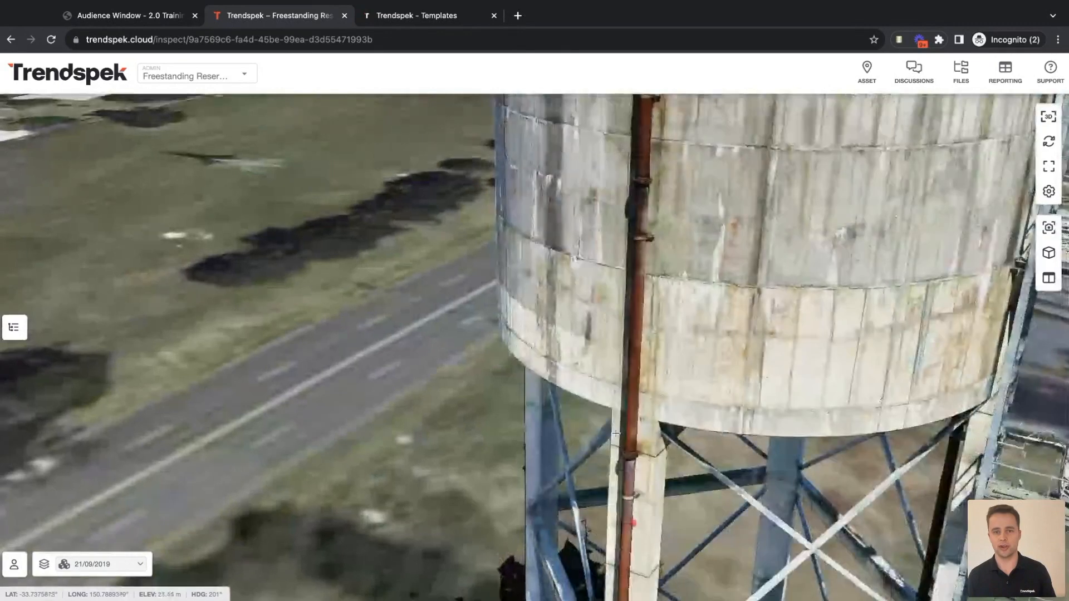
right_click_drag(613, 195, 729, 139)
scroll(504, 370, "up", 3)
scroll(504, 369, "up", 4)
left_click_drag(389, 434, 710, 393)
right_click_drag(737, 404, 849, 359)
left_click_drag(848, 359, 609, 356)
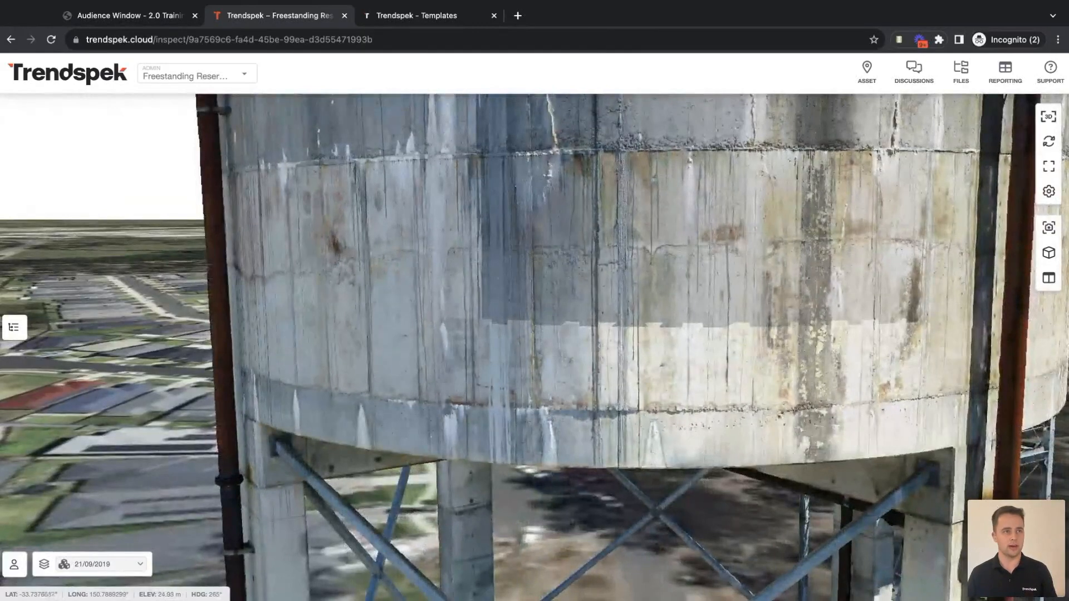
scroll(644, 465, "up", 5)
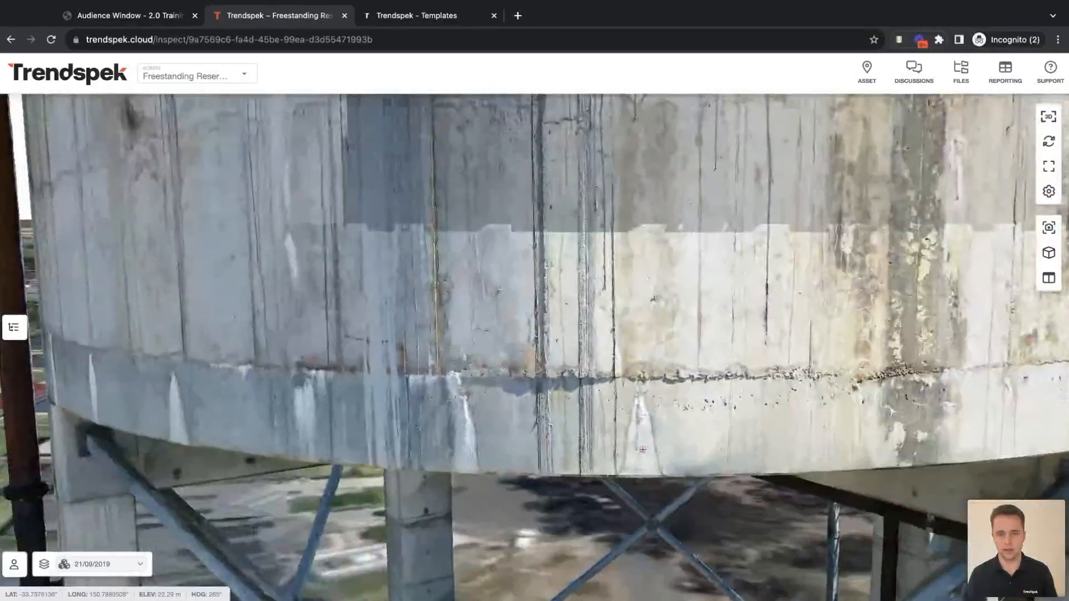
left_click_drag(644, 464, 619, 396)
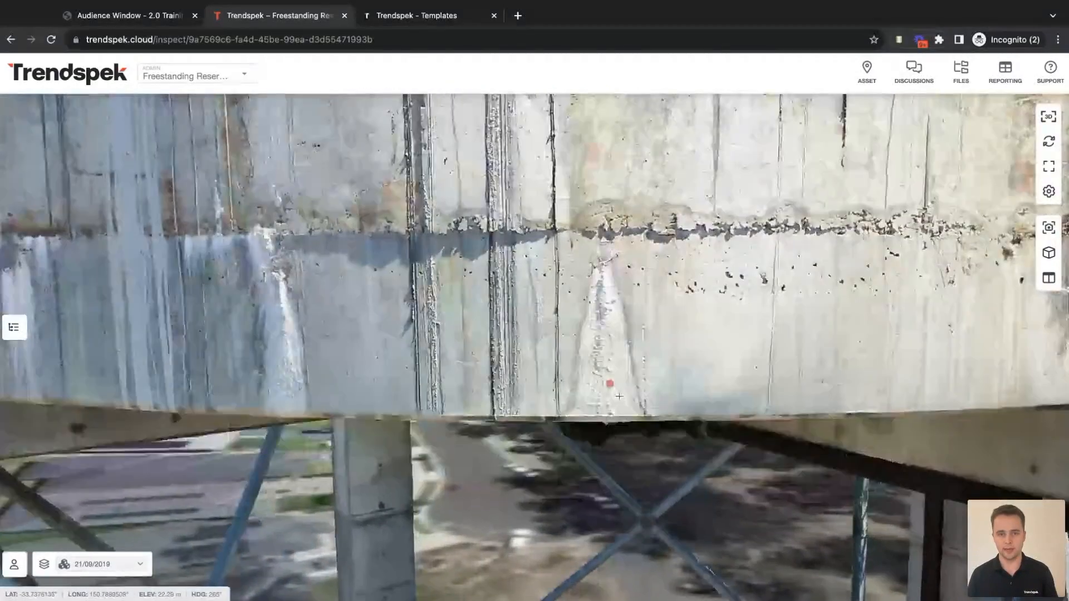
Start a drawing at the base of the white triangular stain, with pins set to None and an orange stroke
right_click(564, 415)
left_click(545, 419)
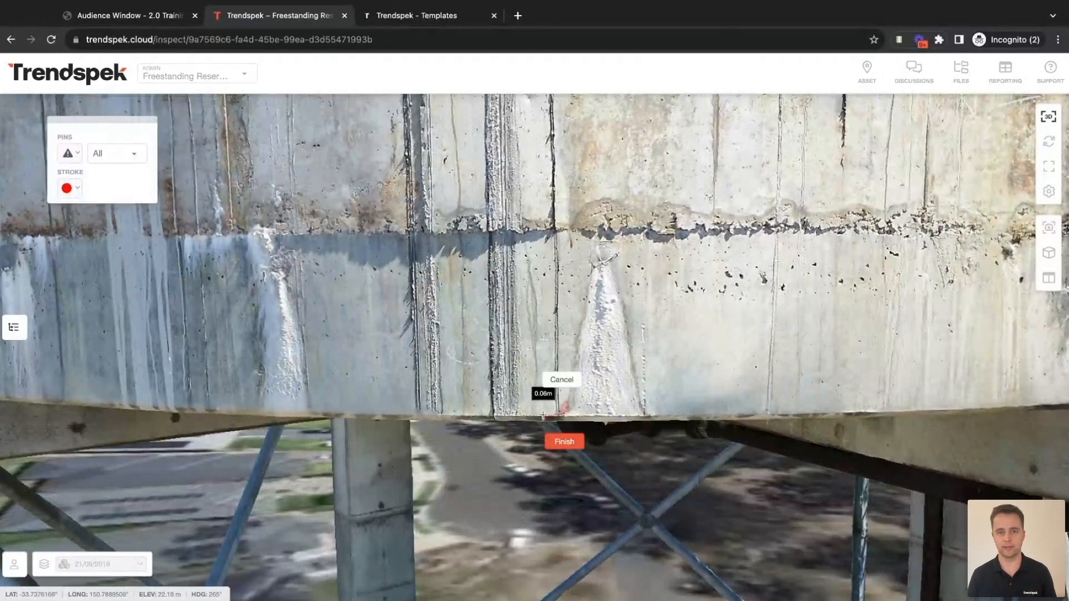
left_click(78, 154)
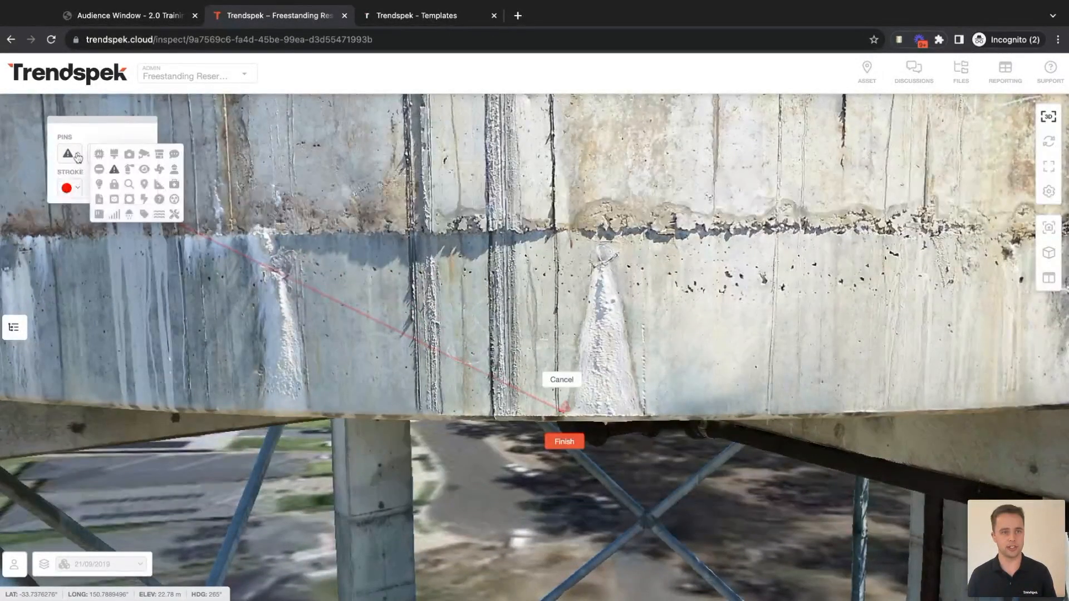
left_click(105, 154)
left_click(114, 153)
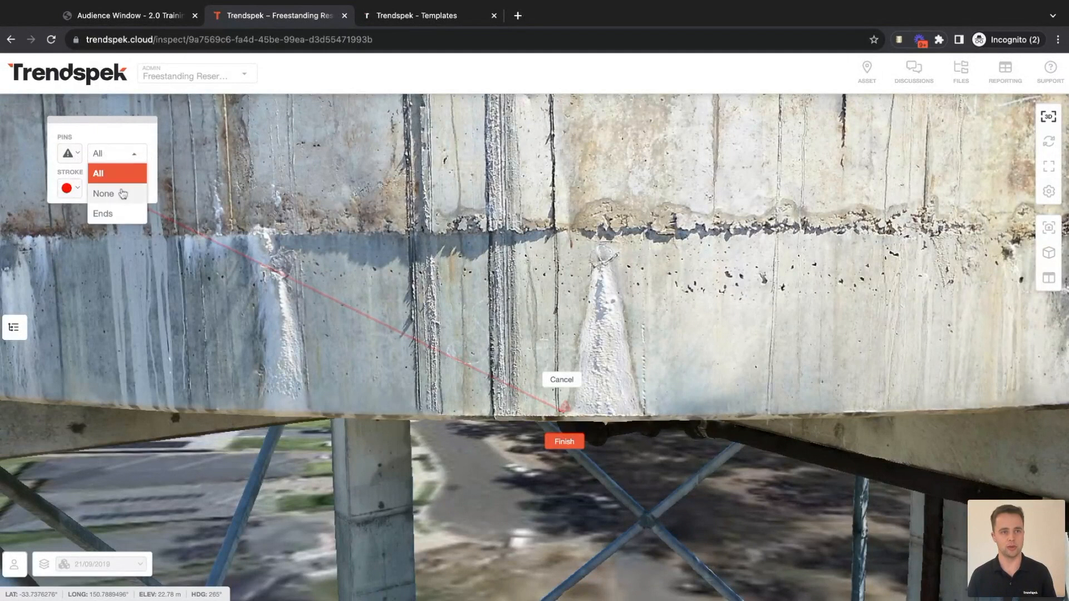
left_click(121, 193)
left_click(71, 188)
left_click(97, 210)
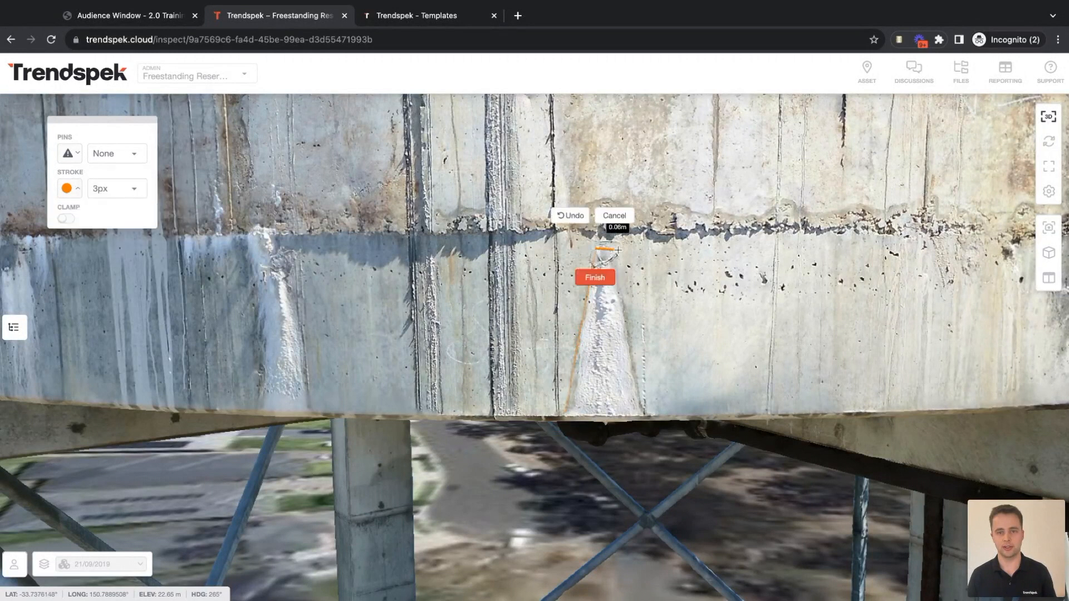
Outline the white triangular stain as a closed polygon, turn off its fill and finish the drawing
left_click(617, 252)
left_click(647, 417)
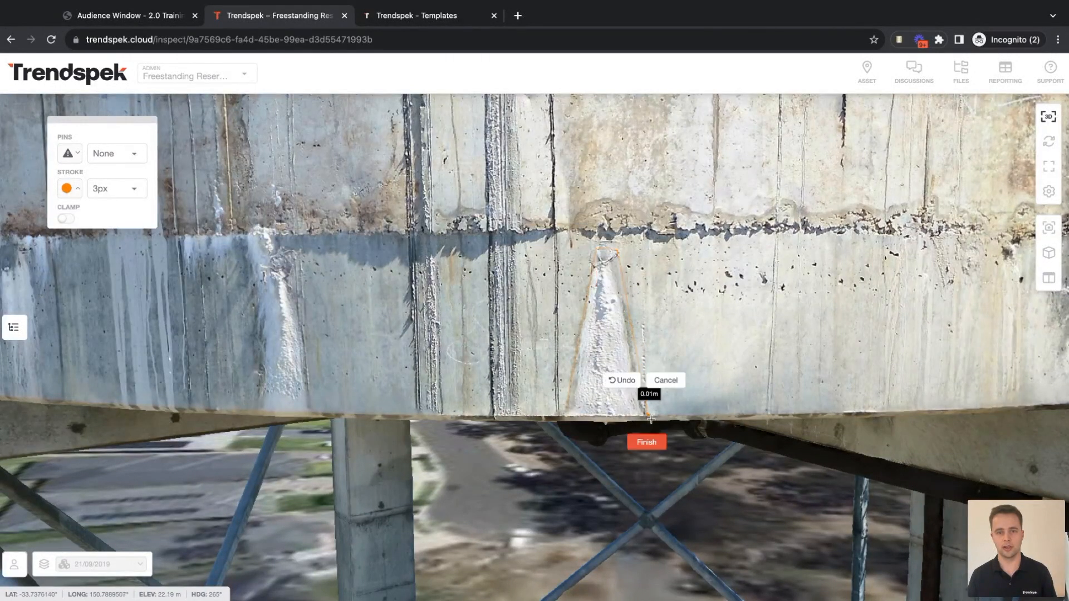
left_click(574, 414)
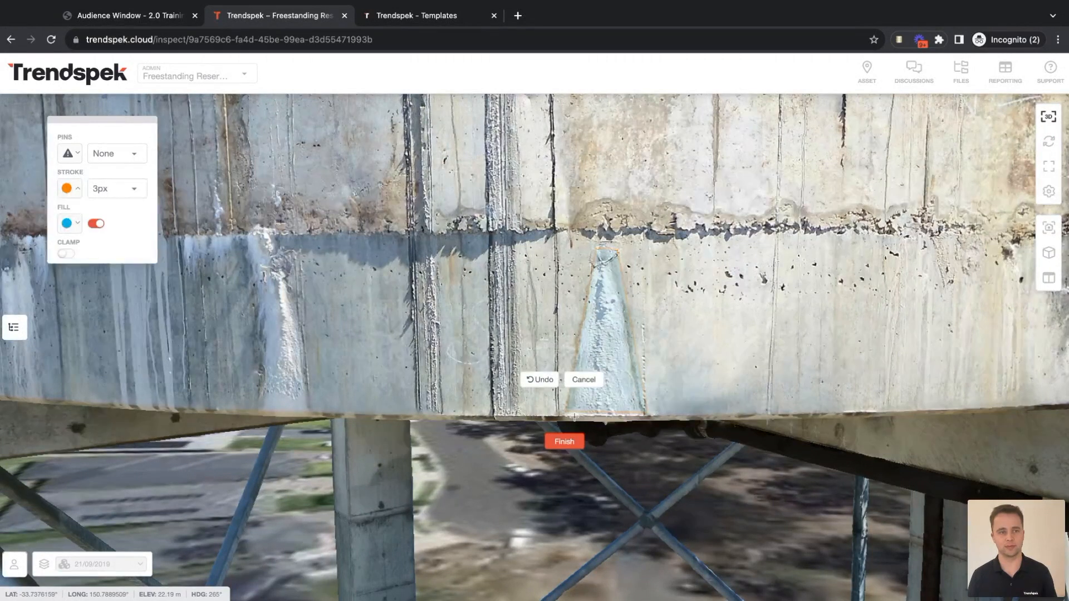
left_click(98, 224)
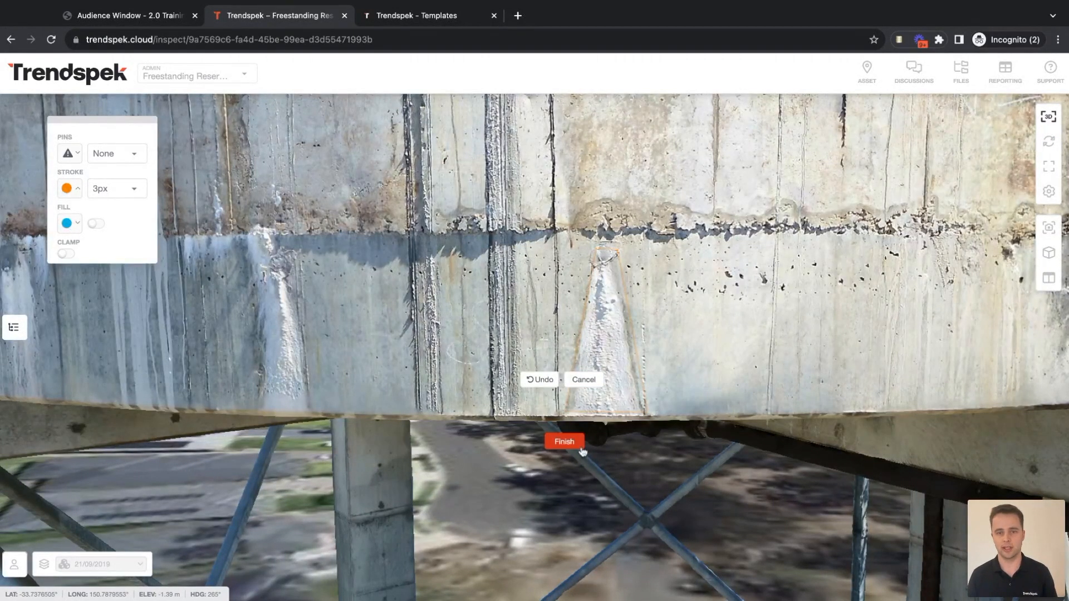
left_click(564, 442)
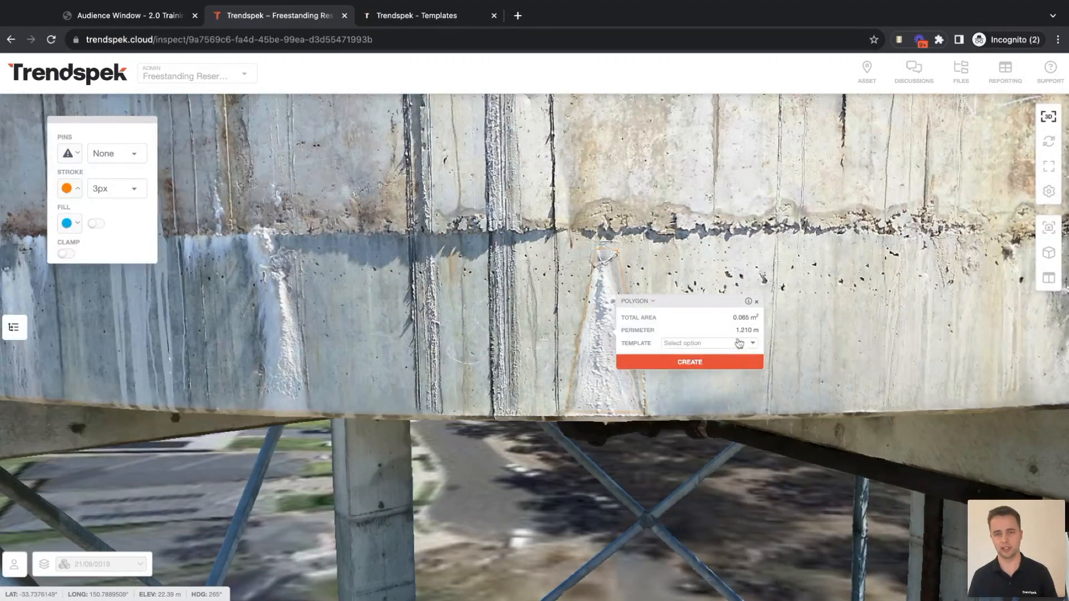
Create the polygon annotation using the Concrete Defects template
left_click(686, 346)
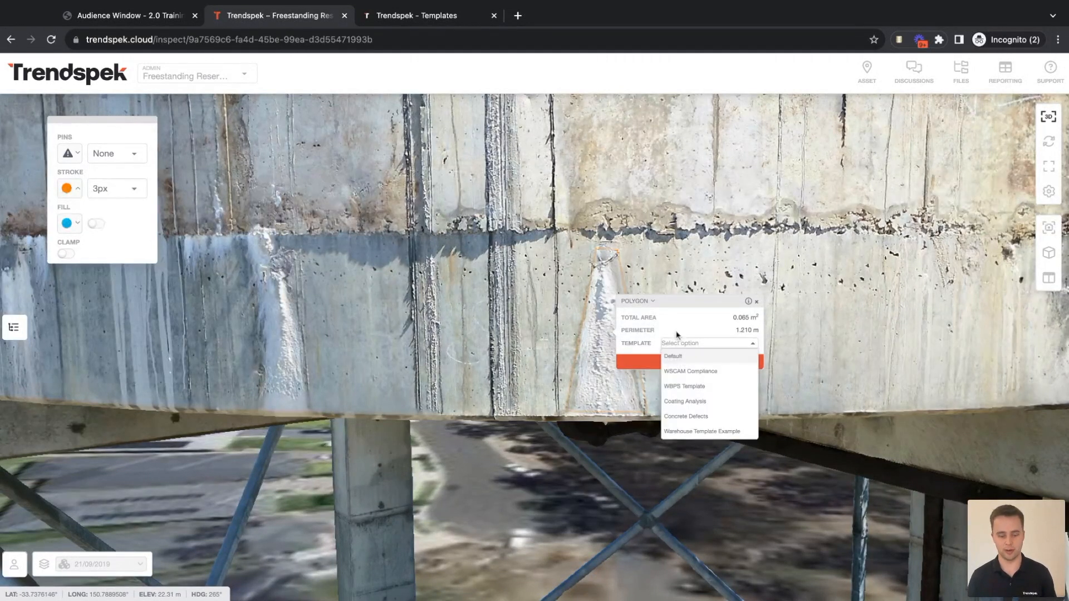
type("con")
left_click(704, 359)
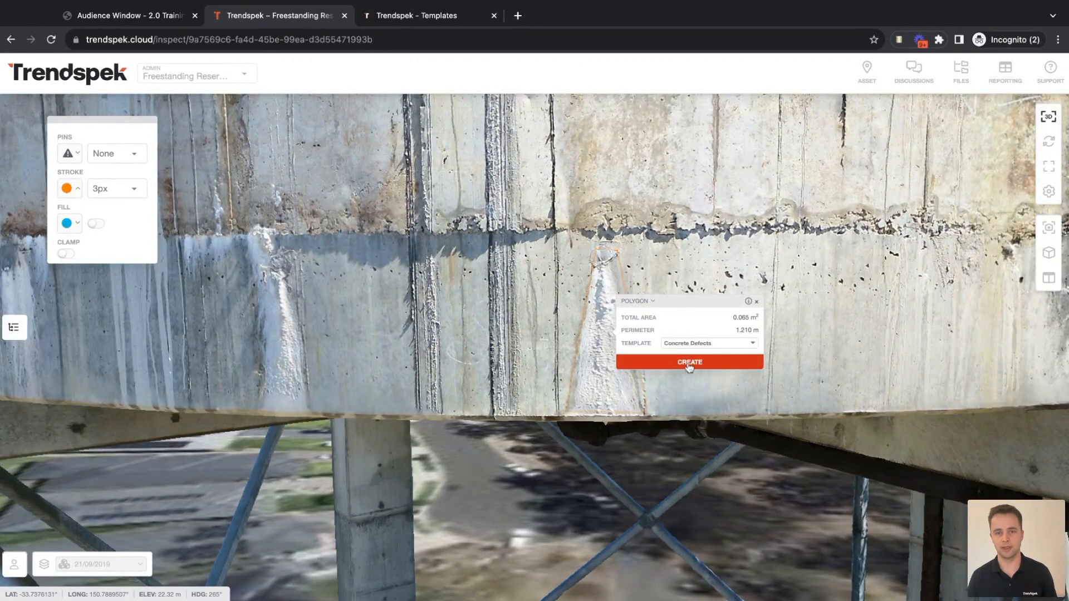
left_click(689, 363)
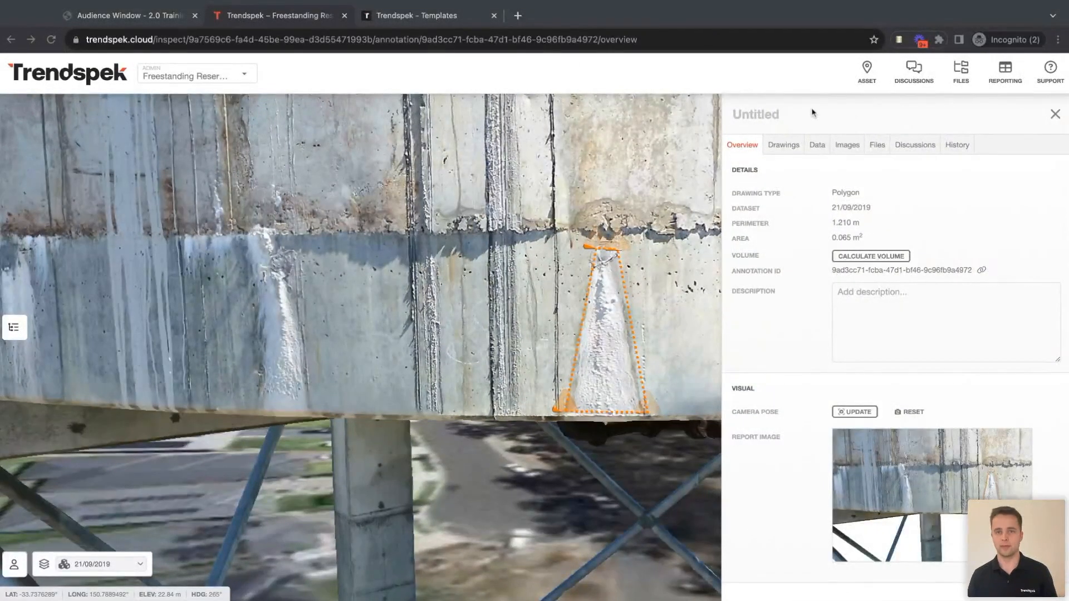
Title the new polygon annotation "Efflorescence"
left_click(796, 114)
type("W")
key("BackSpace")
type("Efflores")
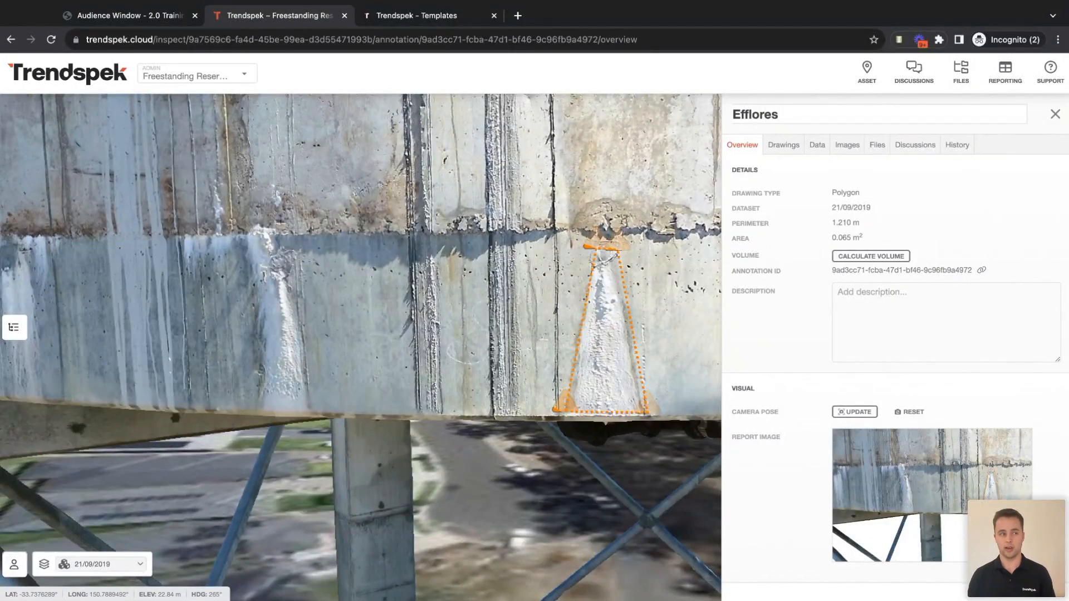
type("ence")
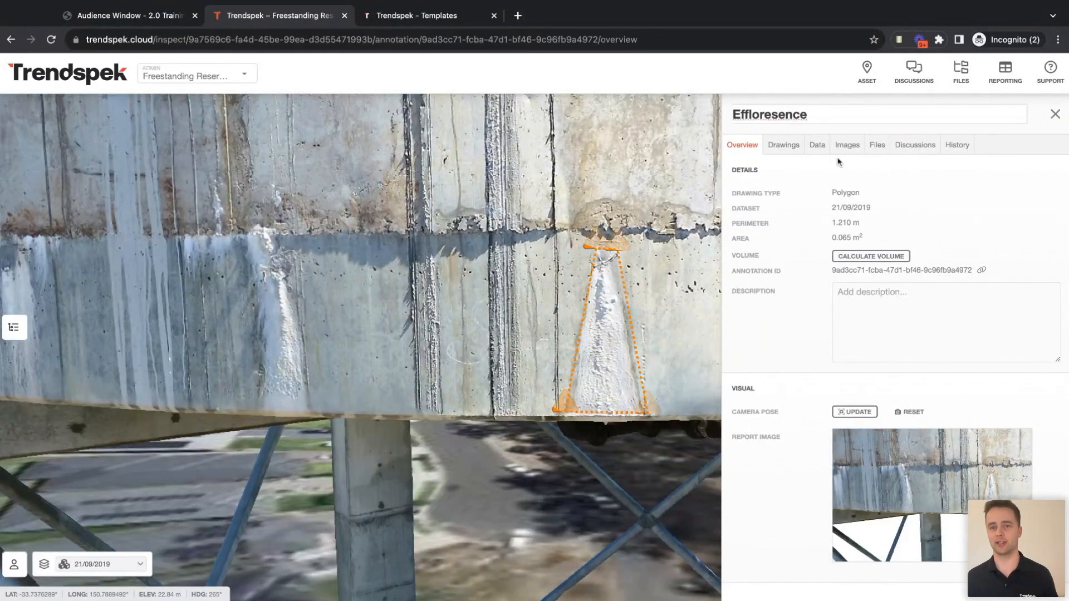
double_click(786, 112)
type("Efflorescence")
key("Tab")
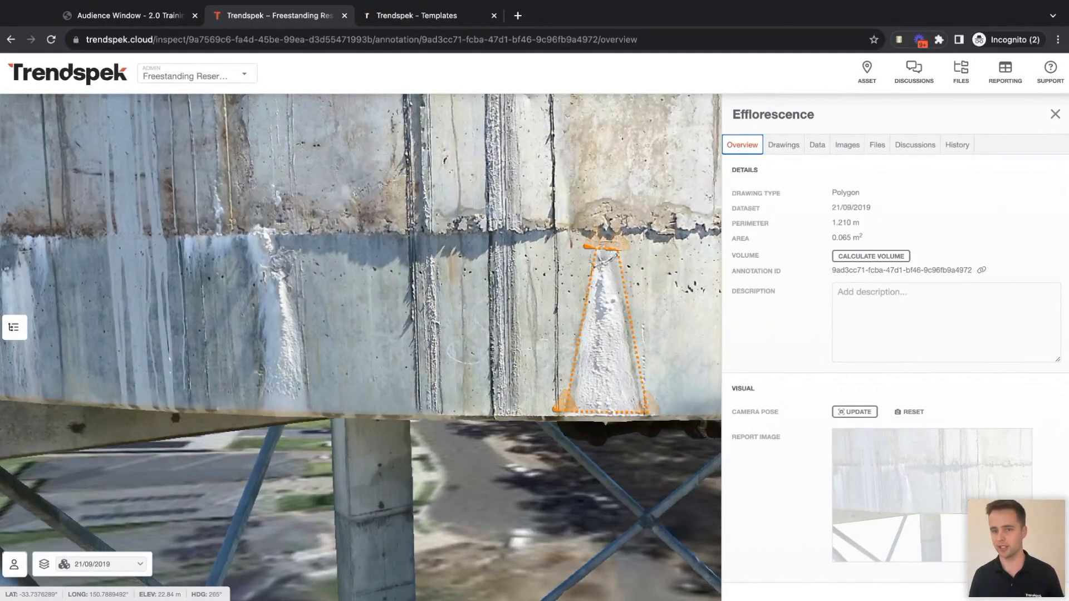
View the Efflorescence annotation's Concrete Defects data fields and close the annotation
left_click(823, 153)
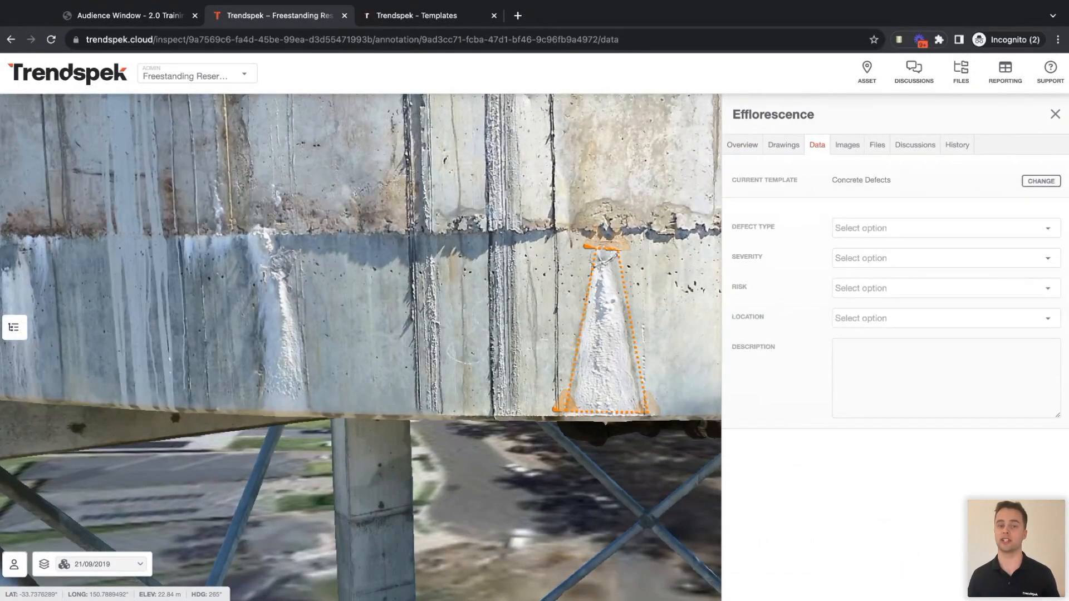
left_click(1055, 115)
scroll(646, 234, "down", 5)
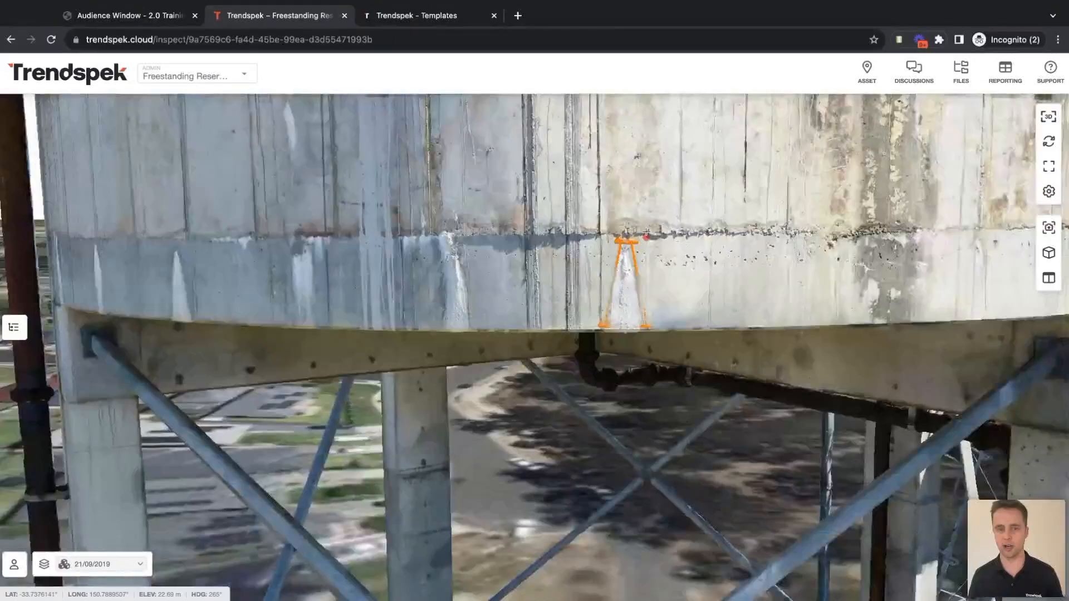
Start an orange line where the horizontal concrete beam meets the column beside the rusty pipe, with location-marker pins set to All
scroll(646, 232, "down", 10)
left_click_drag(527, 459, 566, 521)
scroll(513, 445, "up", 10)
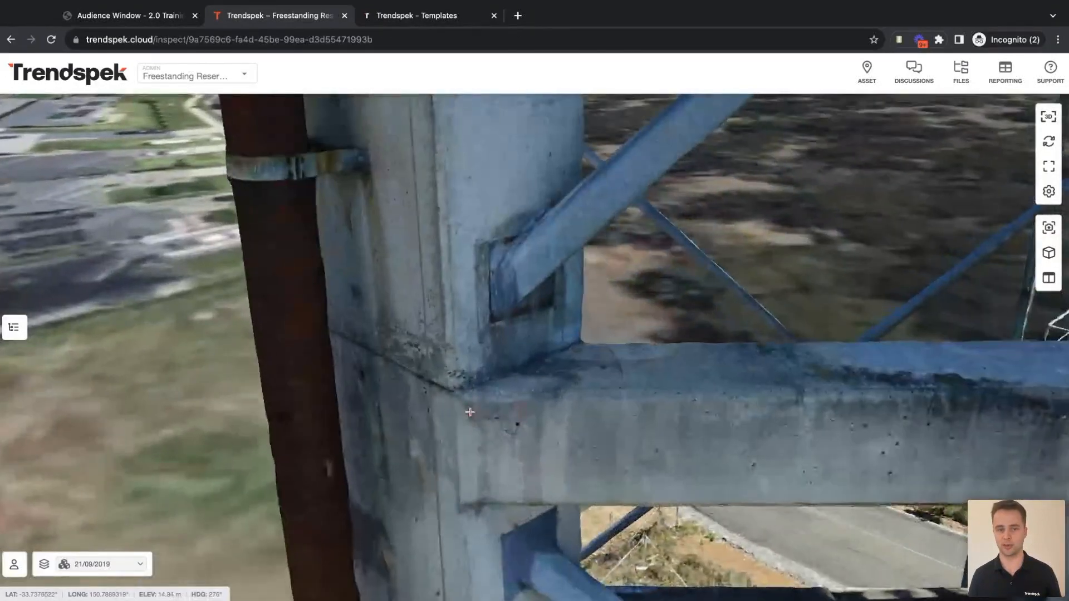
scroll(478, 417, "up", 3)
scroll(421, 386, "down", 3)
scroll(421, 387, "down", 6)
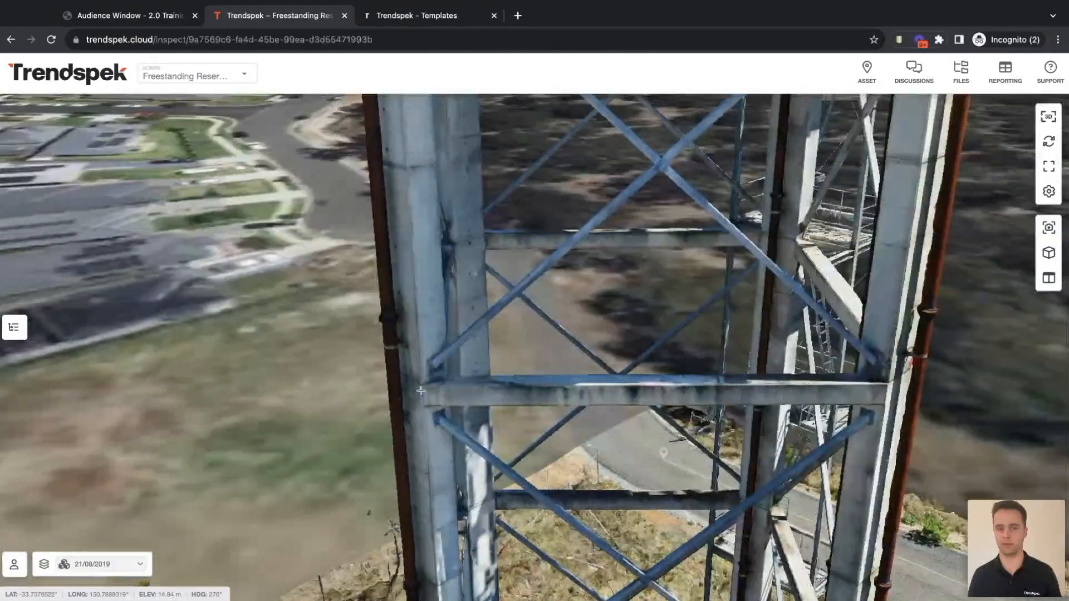
scroll(421, 393, "up", 5)
scroll(465, 364, "up", 5)
right_click(389, 327)
left_click(344, 329)
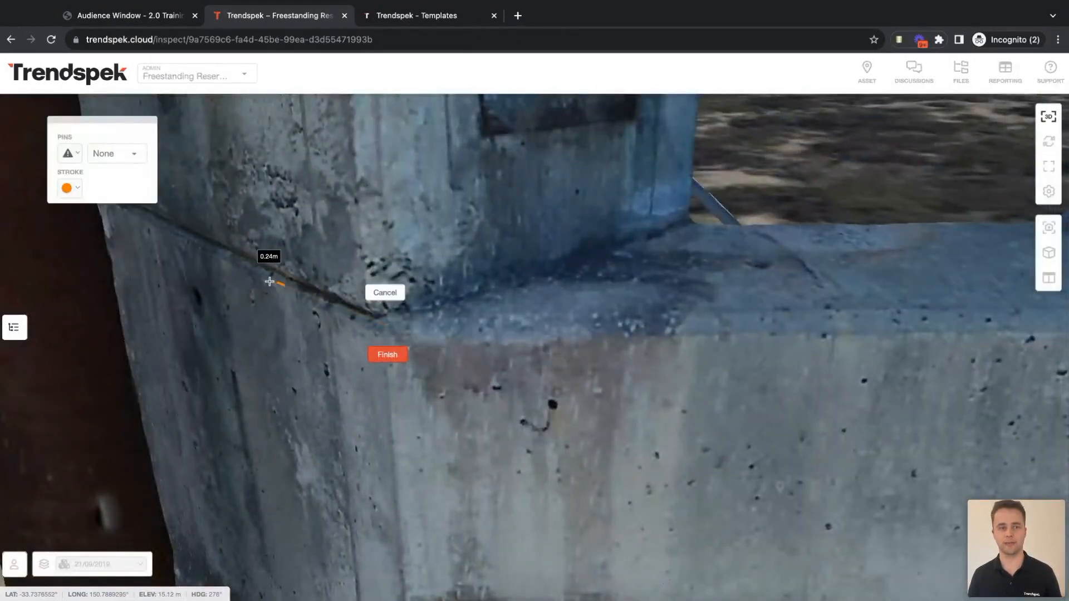
left_click(70, 160)
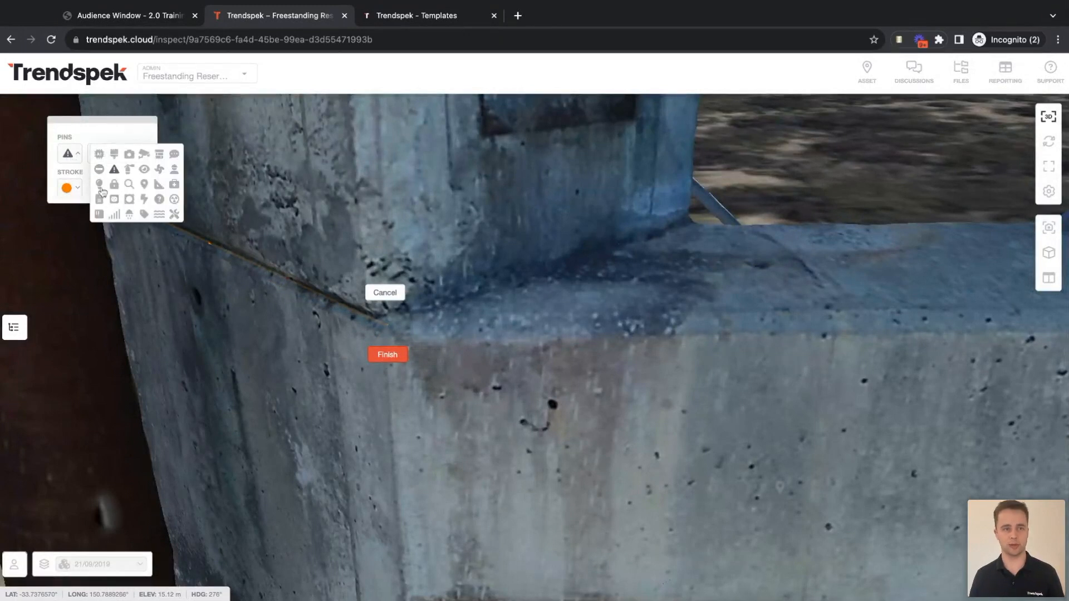
left_click(144, 184)
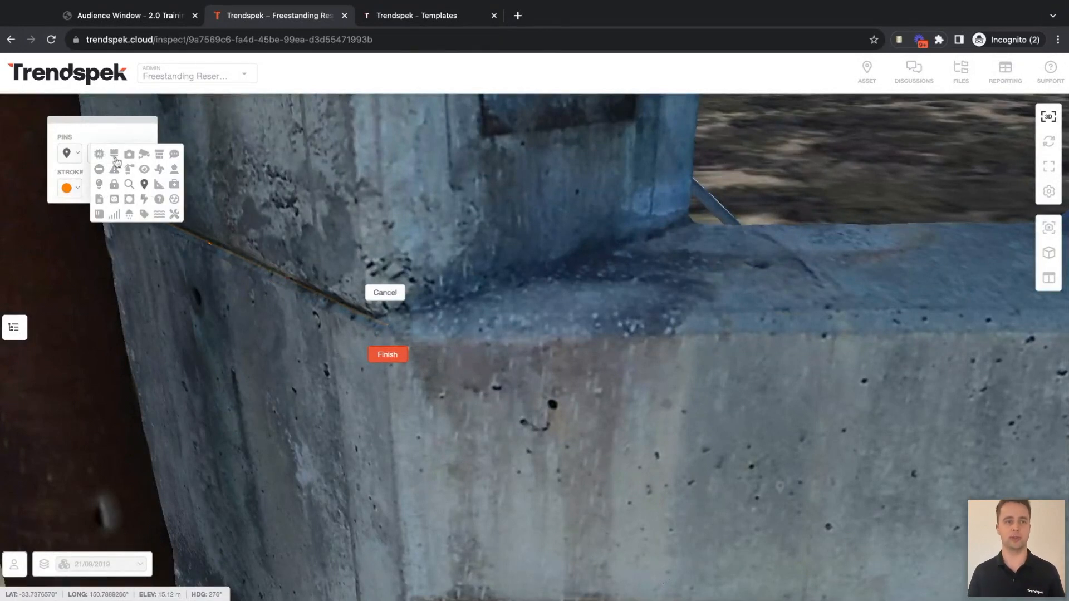
left_click(117, 158)
left_click(113, 174)
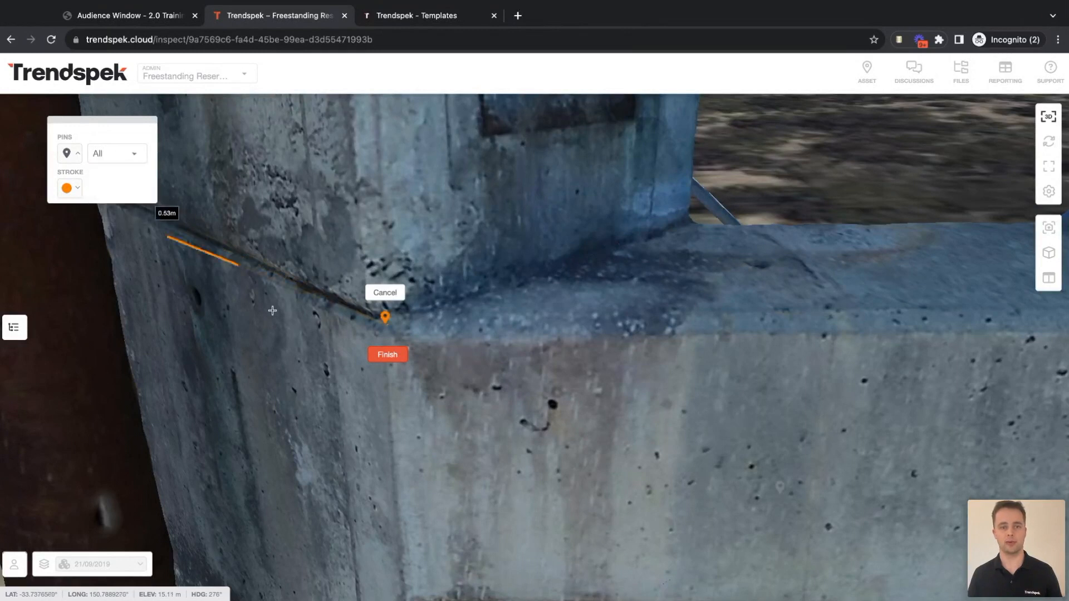
Extend the line along the beam's top edge to the opposite column, about 7.35 m long, and finish it
scroll(402, 322, "down", 10)
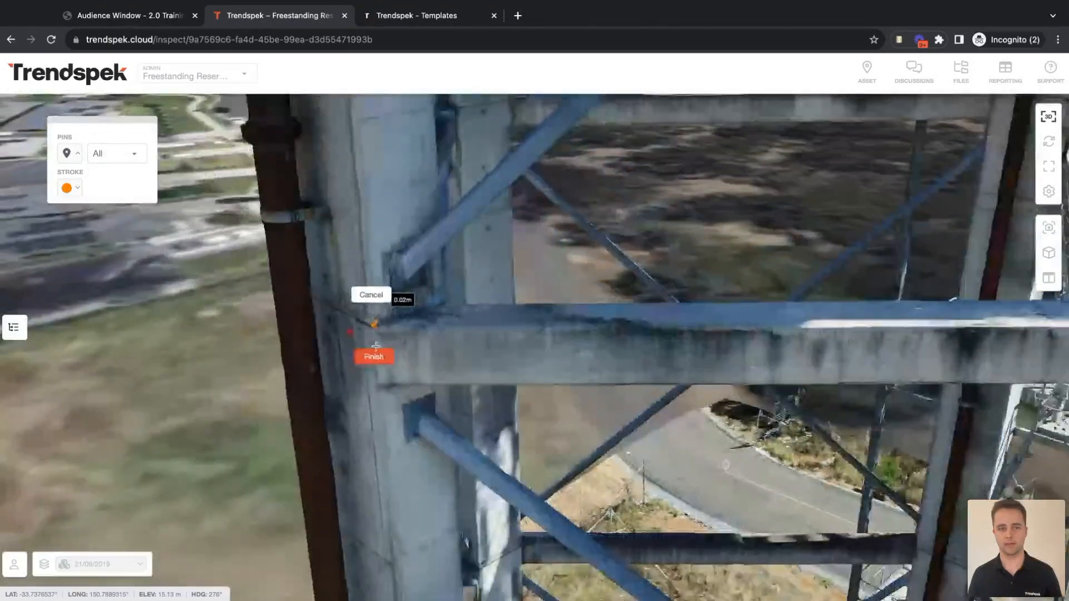
scroll(896, 299, "up", 10)
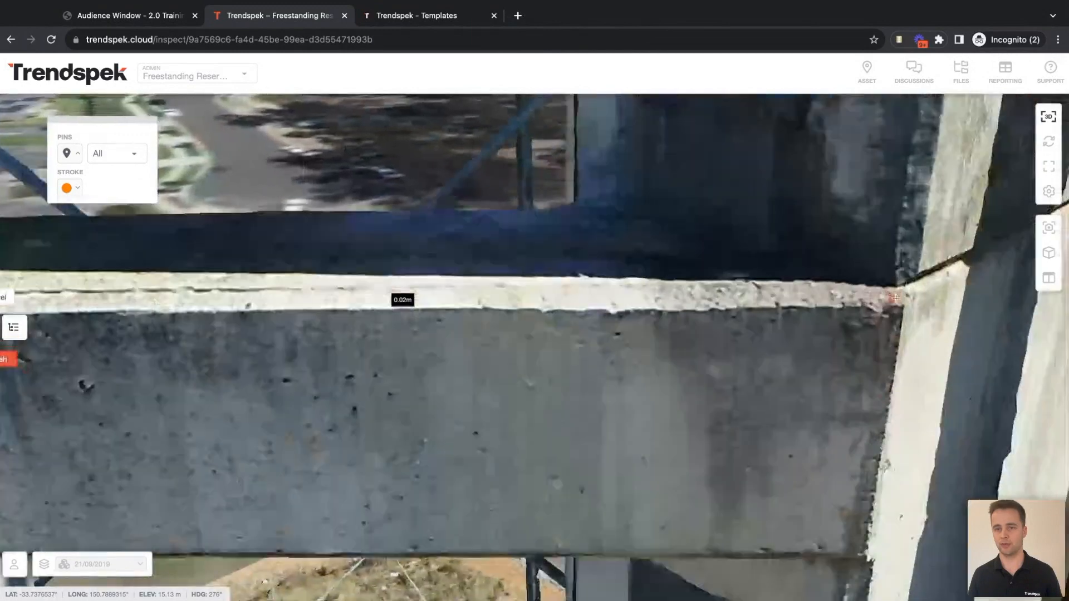
left_click(895, 298)
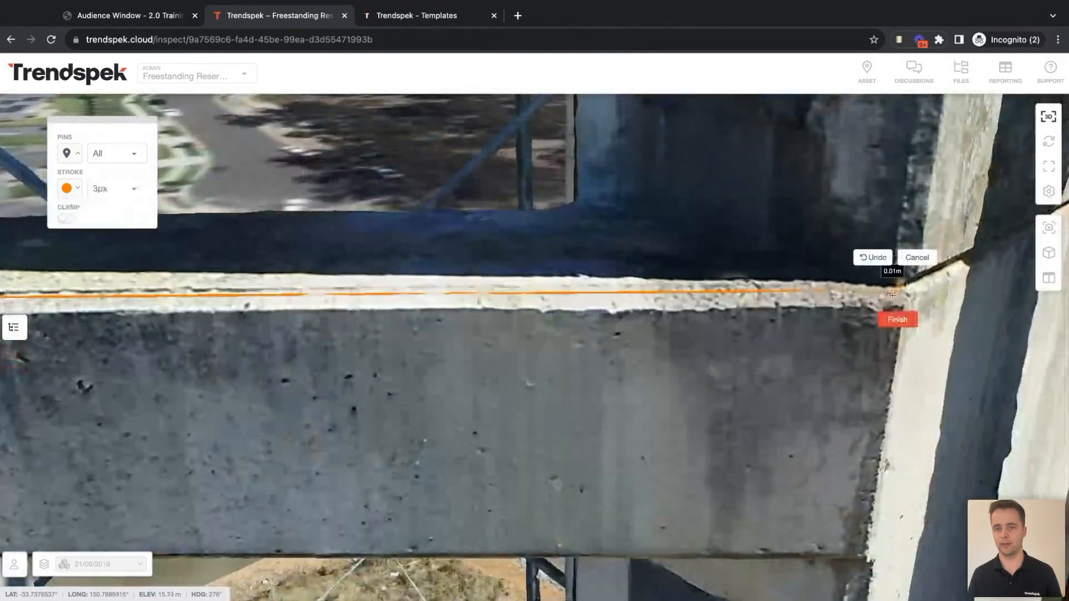
left_click(899, 319)
Create the beam's polyline annotation with the Concrete Defects template and title it "Length Example"
scroll(753, 362, "down", 10)
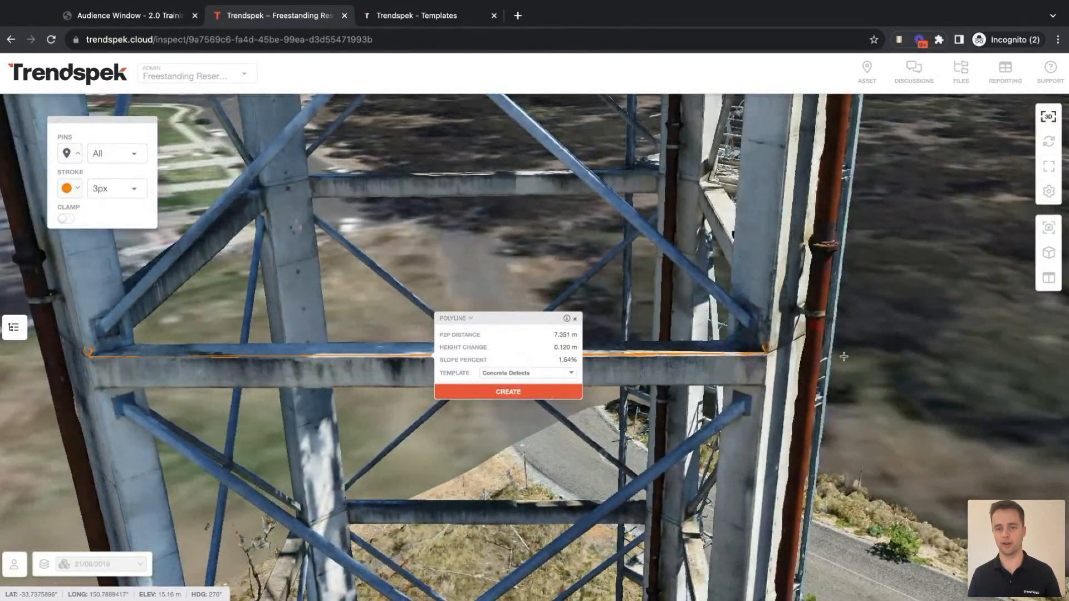
left_click(508, 393)
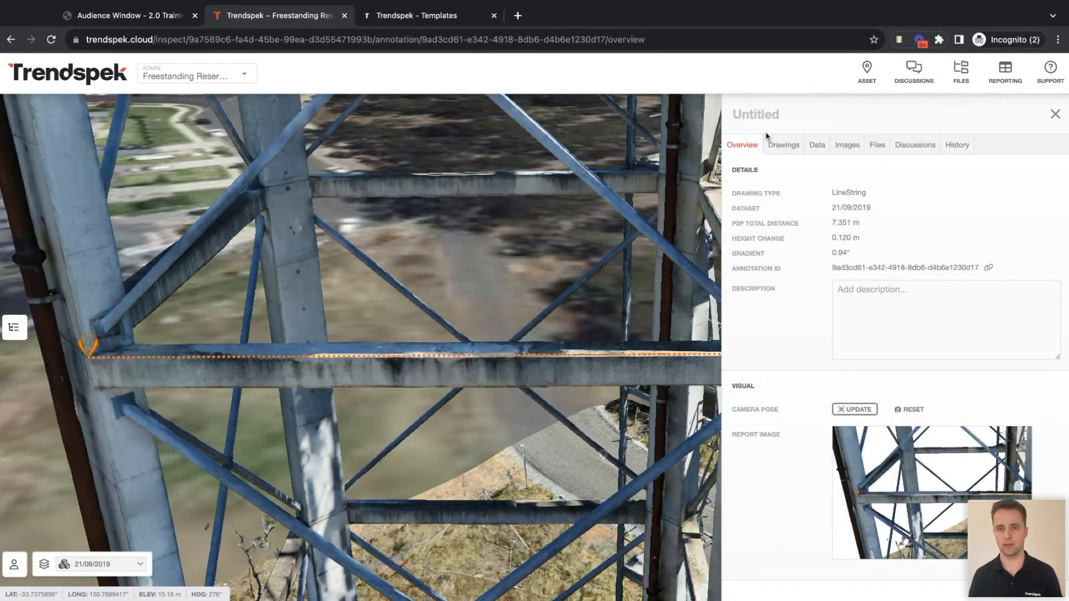
left_click(768, 113)
type("Length Example")
key("Return")
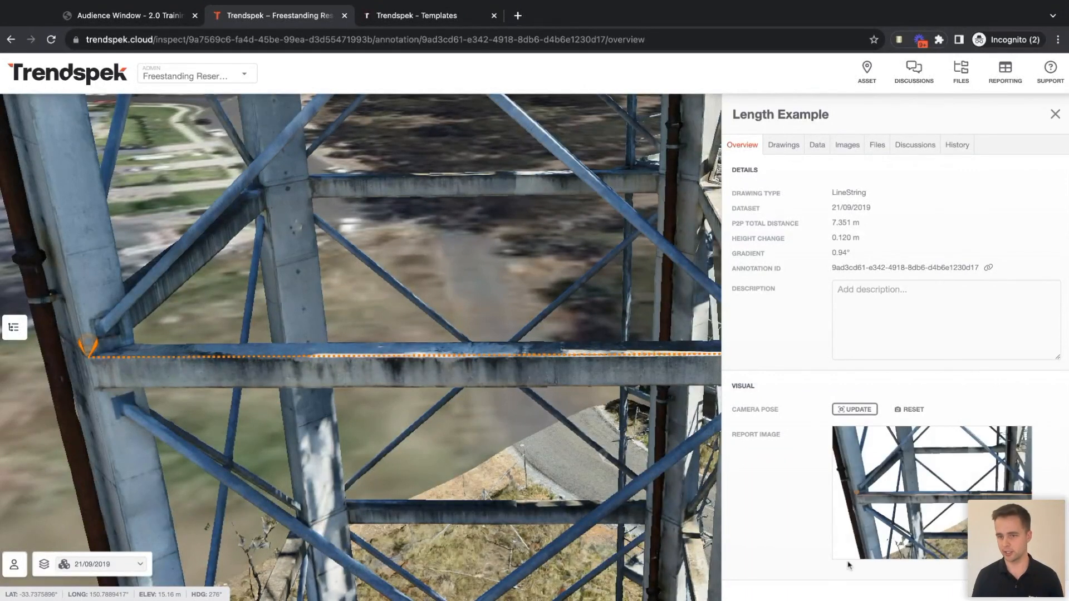
Replace the Length Example report image with a camera pose showing the whole measured beam, and close the annotation
scroll(234, 379, "down", 3)
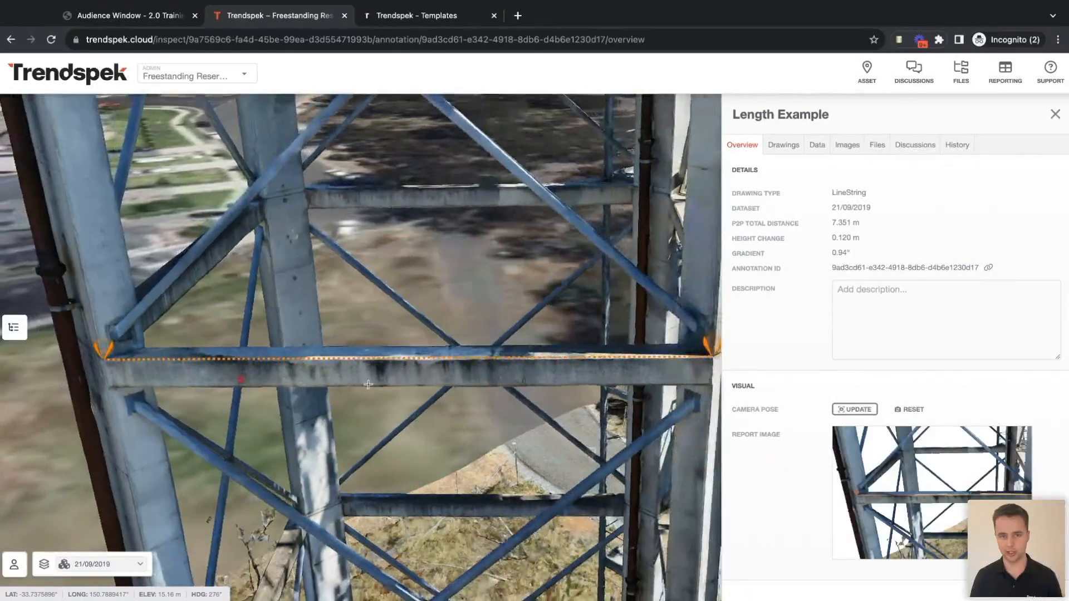
scroll(394, 378, "down", 3)
left_click_drag(394, 378, 463, 395)
left_click(937, 437)
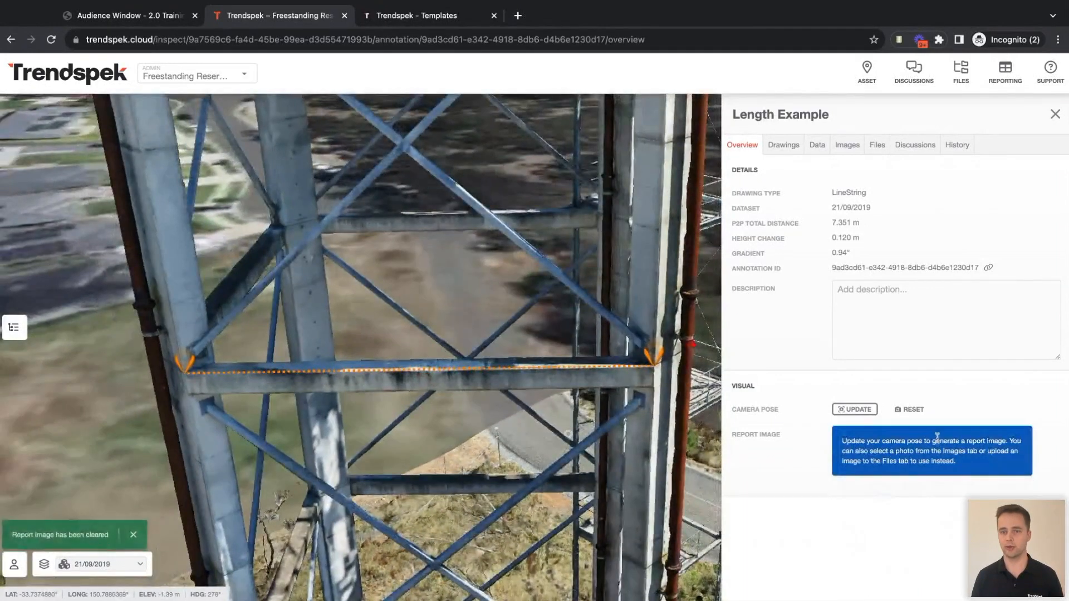
left_click(856, 409)
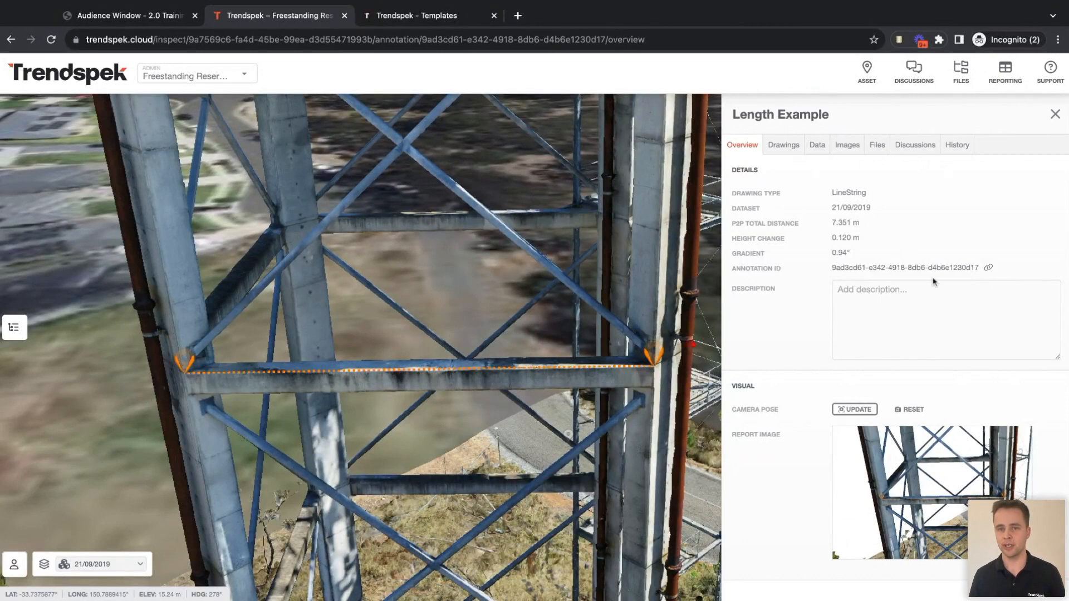
left_click(1055, 115)
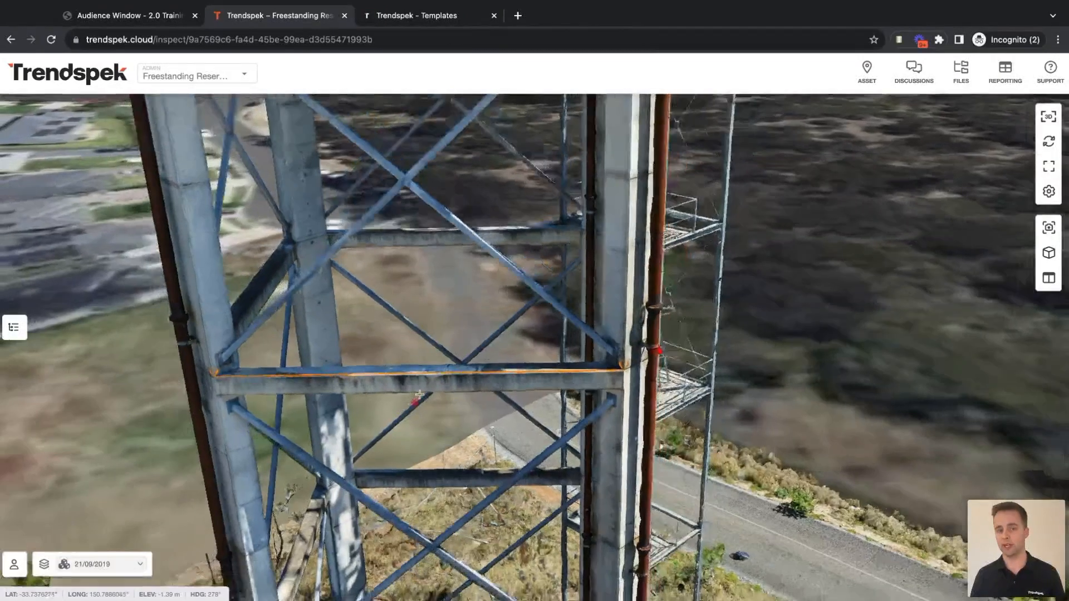
scroll(432, 393, "down", 3)
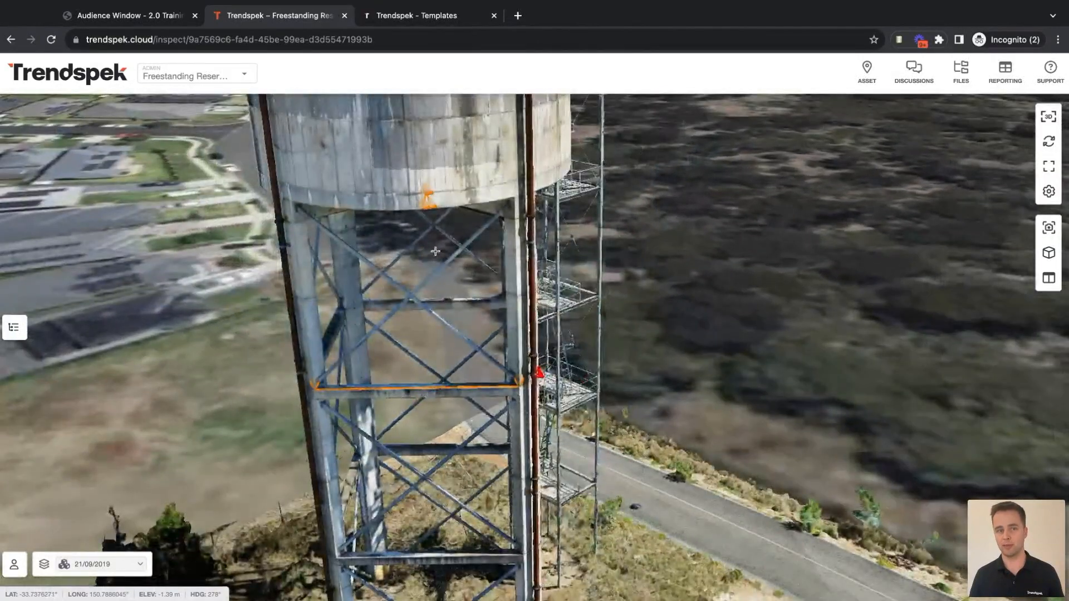
scroll(434, 202, "up", 5)
scroll(426, 212, "down", 5)
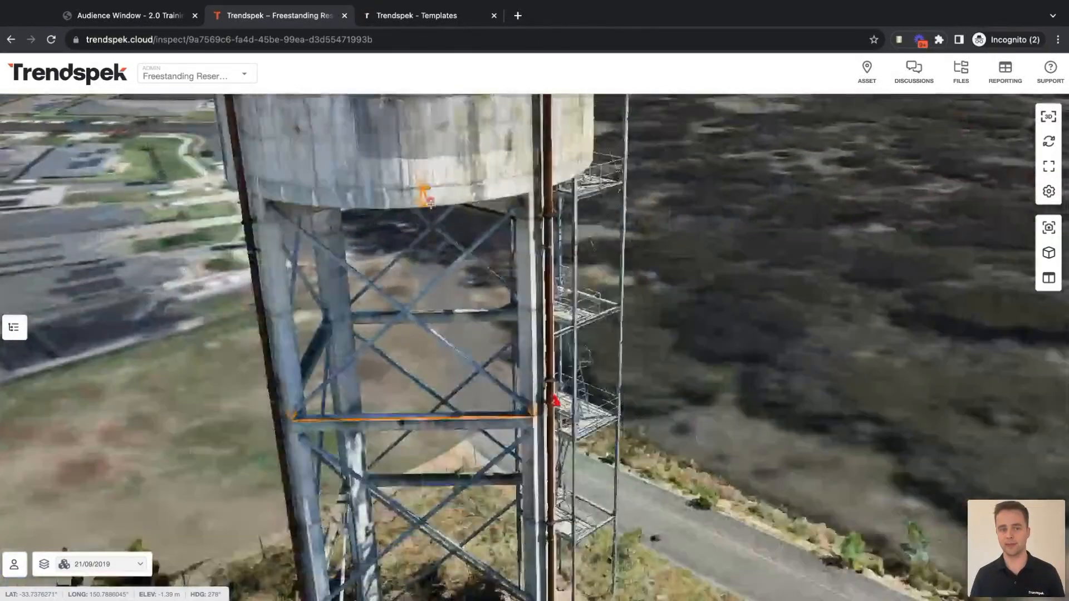
scroll(423, 251, "up", 5)
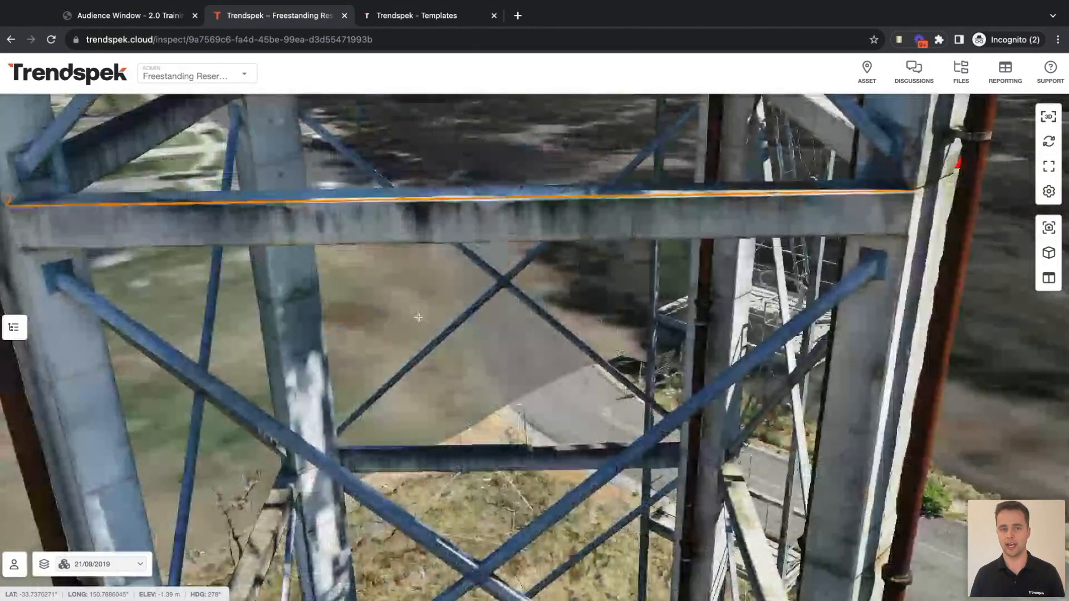
Search the annotation list for "Spall", open the matching annotation, and clear the search
scroll(419, 317, "down", 5)
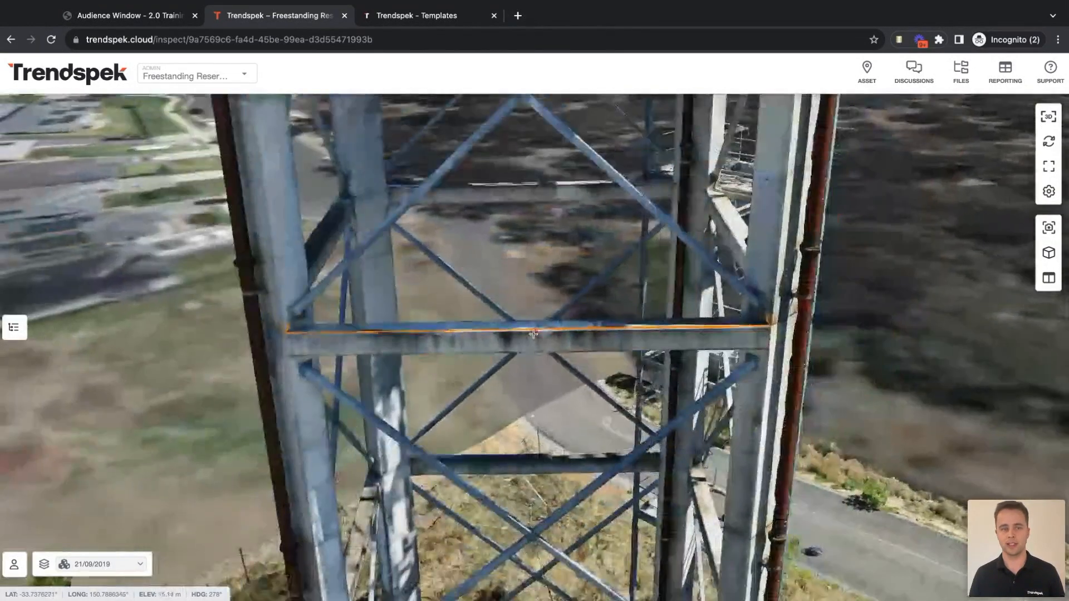
scroll(534, 334, "down", 10)
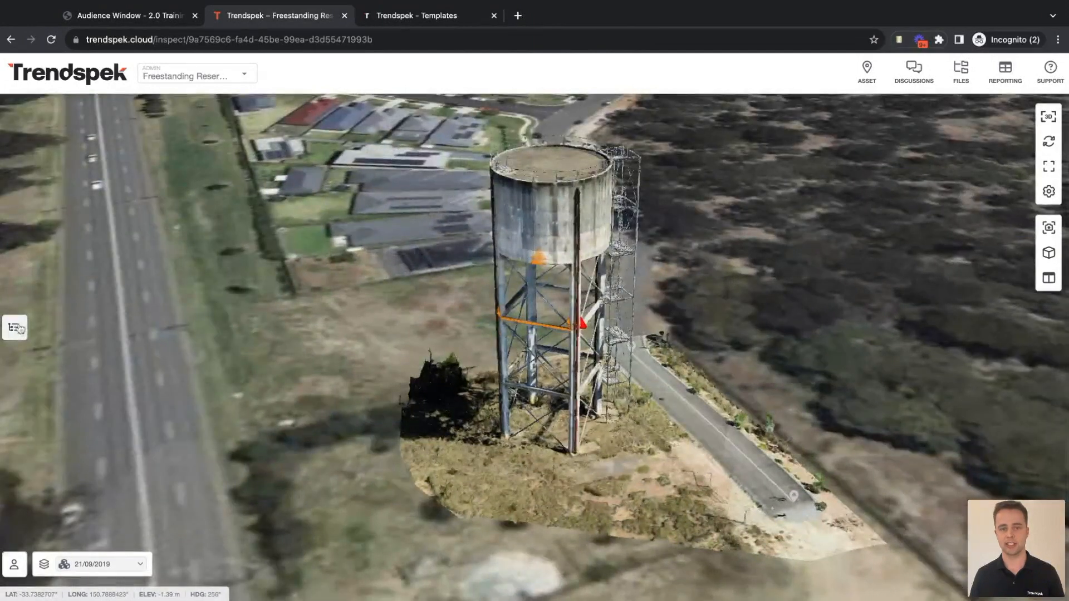
left_click(19, 331)
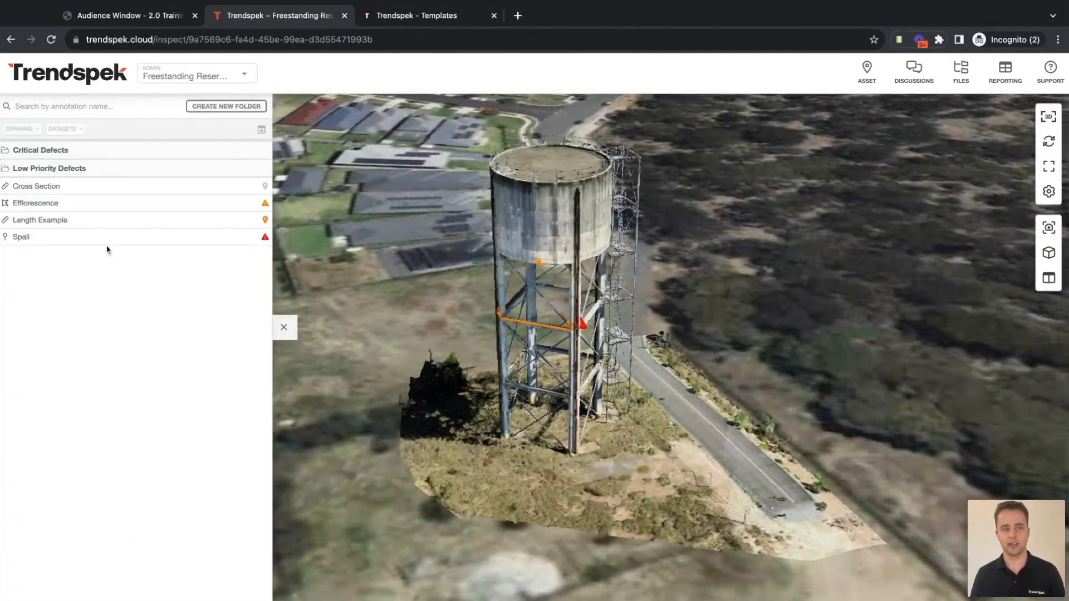
left_click(79, 107)
type("Spall")
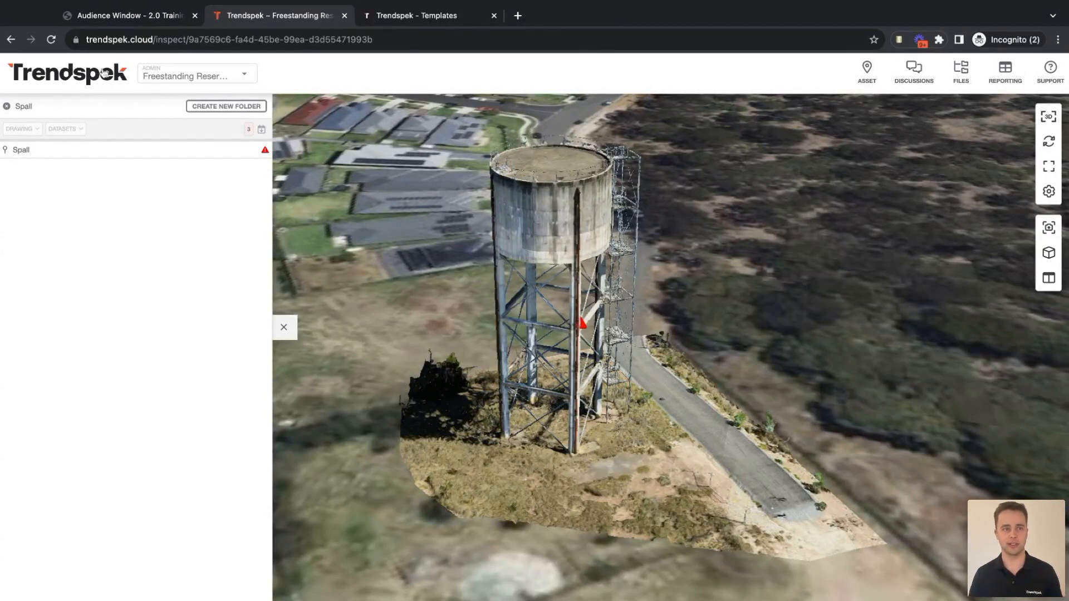
left_click(222, 154)
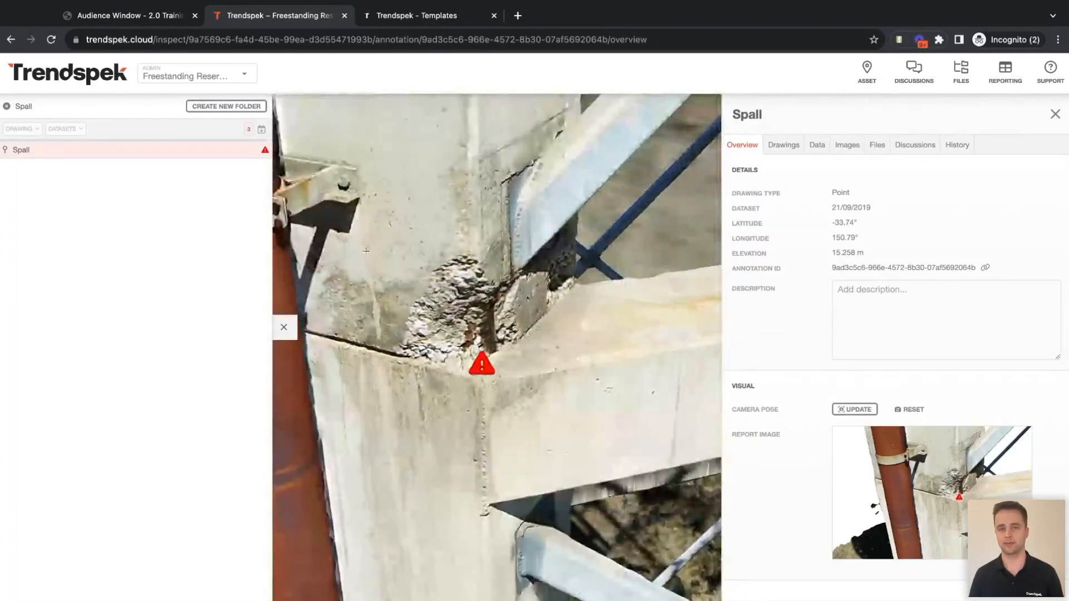
double_click(72, 106)
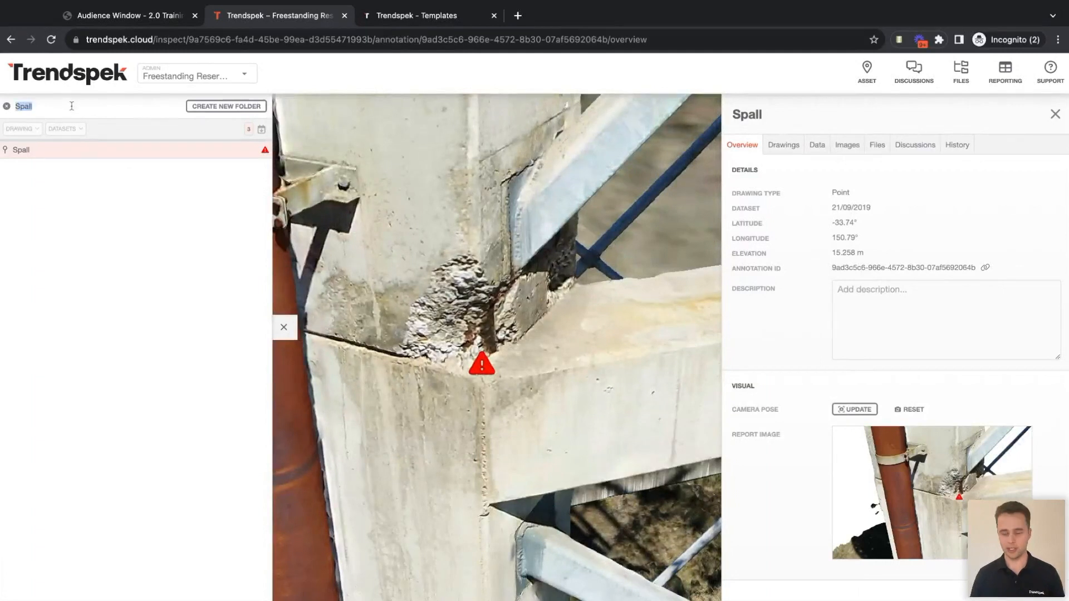
key("BackSpace")
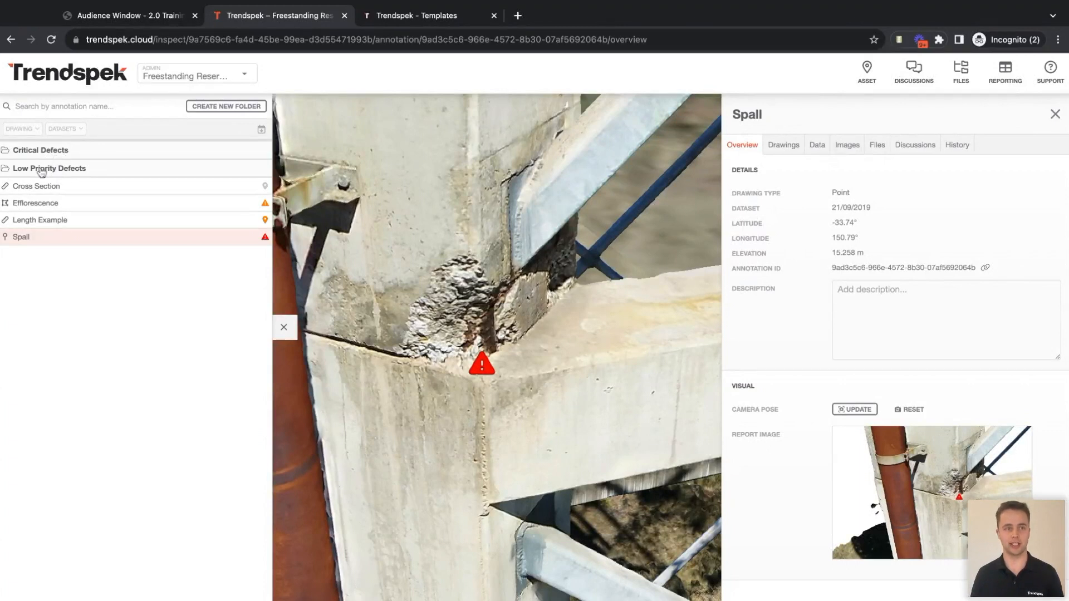
Create a new annotation folder named "Measurements"
right_click(74, 313)
left_click(100, 319)
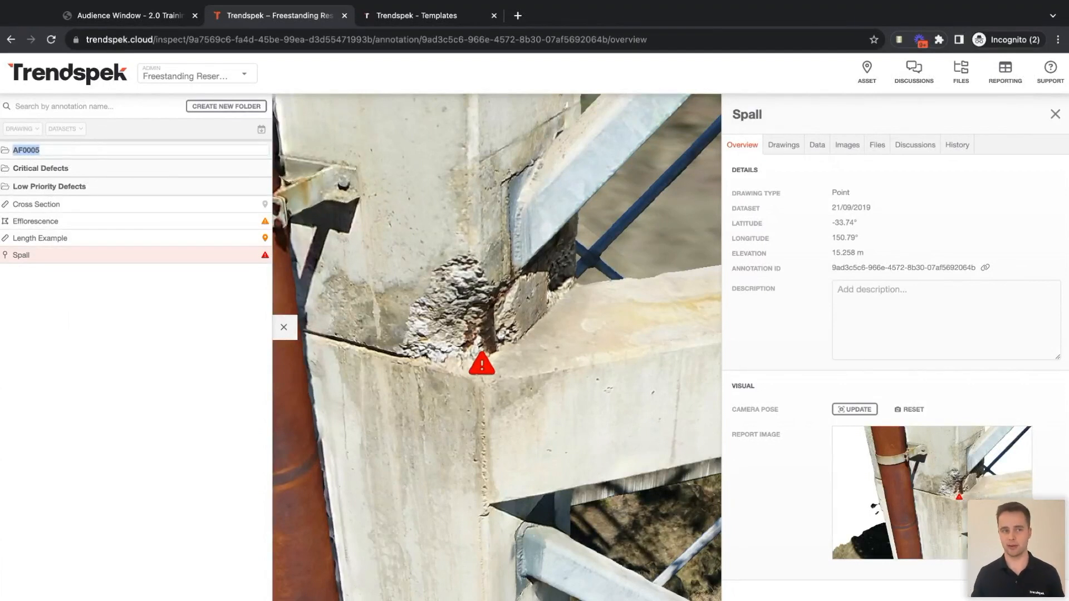
type("Defe")
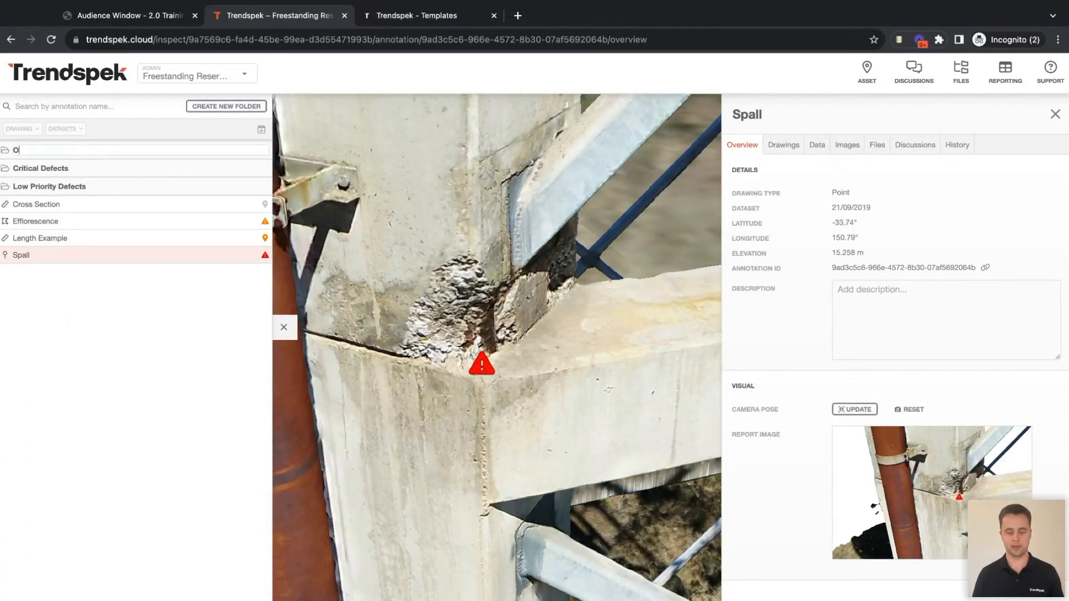
key("BackSpace")
key("BackSpace")
key("BackSpace")
key("BackSpace")
type("Measurements")
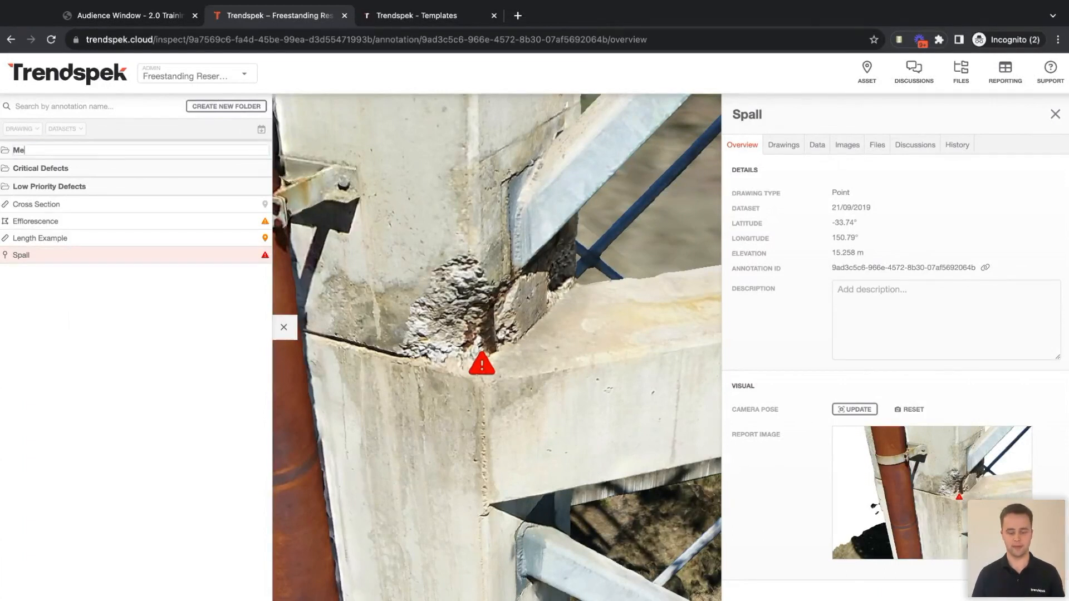
key("Return")
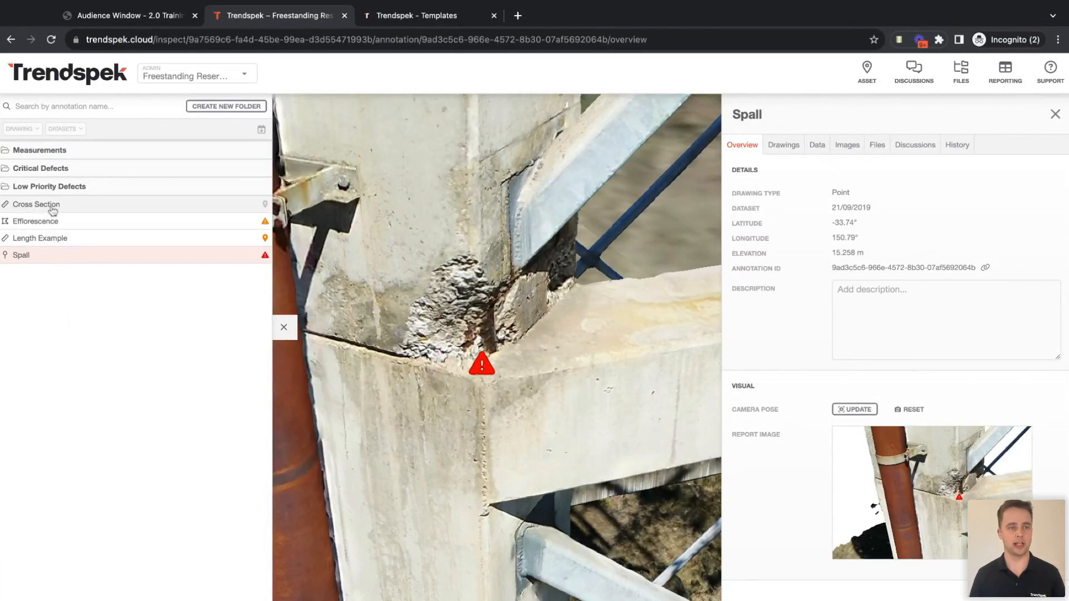
Move the Cross Section and Length Example annotations into the Measurements folder, and Spall into Critical Defects
left_click_drag(53, 209, 52, 151)
left_click_drag(53, 210, 53, 208)
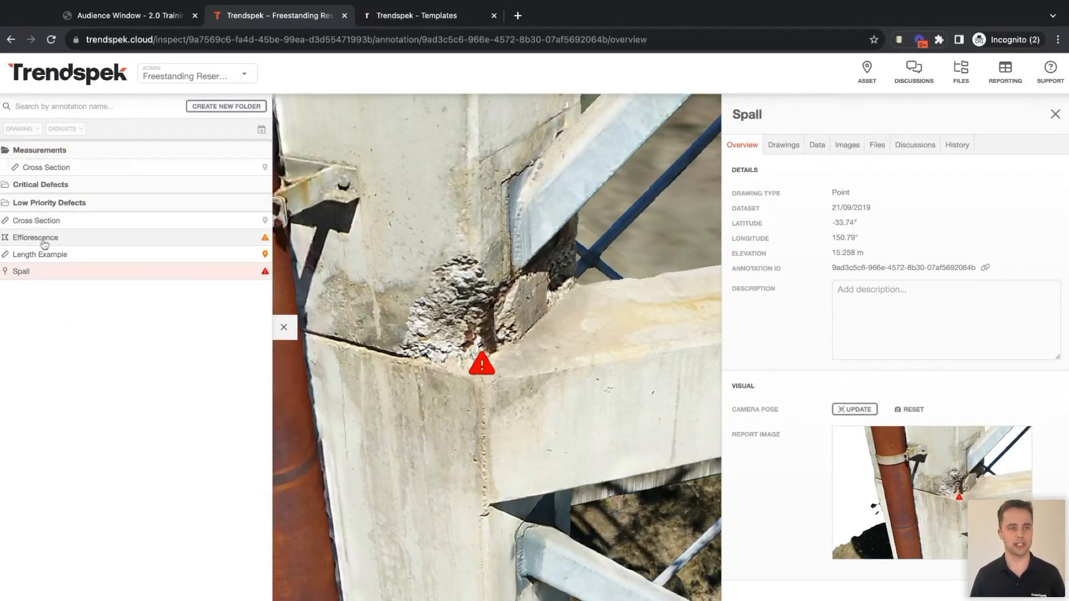
left_click_drag(49, 262, 60, 160)
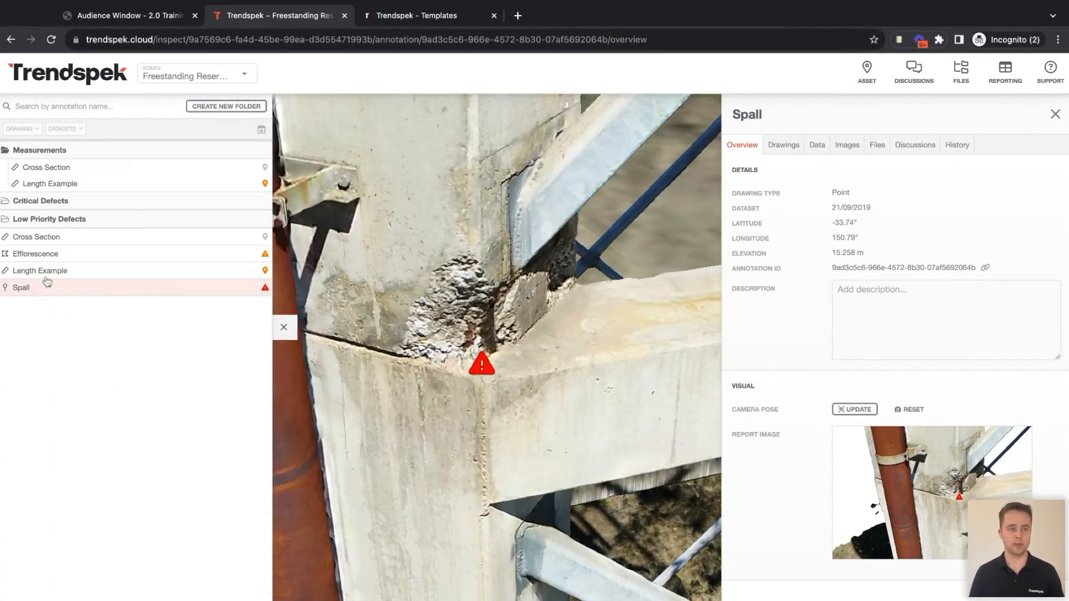
mouse_move(30, 292)
left_mouse_down()
mouse_move(34, 220)
mouse_move(29, 292)
left_mouse_up()
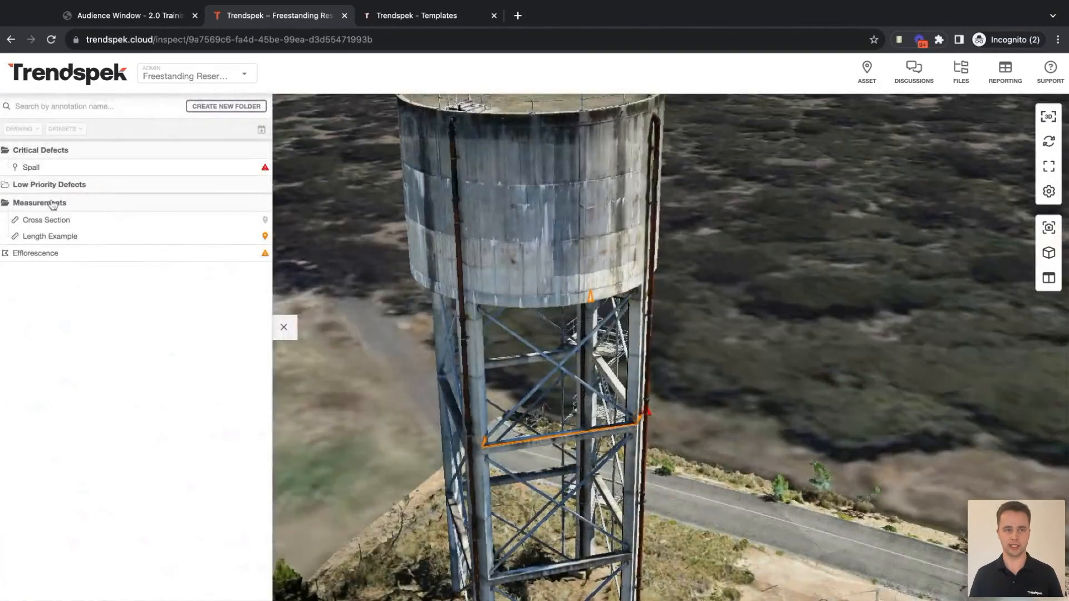
Create a "Cross Section" subfolder inside the Measurements folder and move the Cross Section annotation into it
right_click(55, 203)
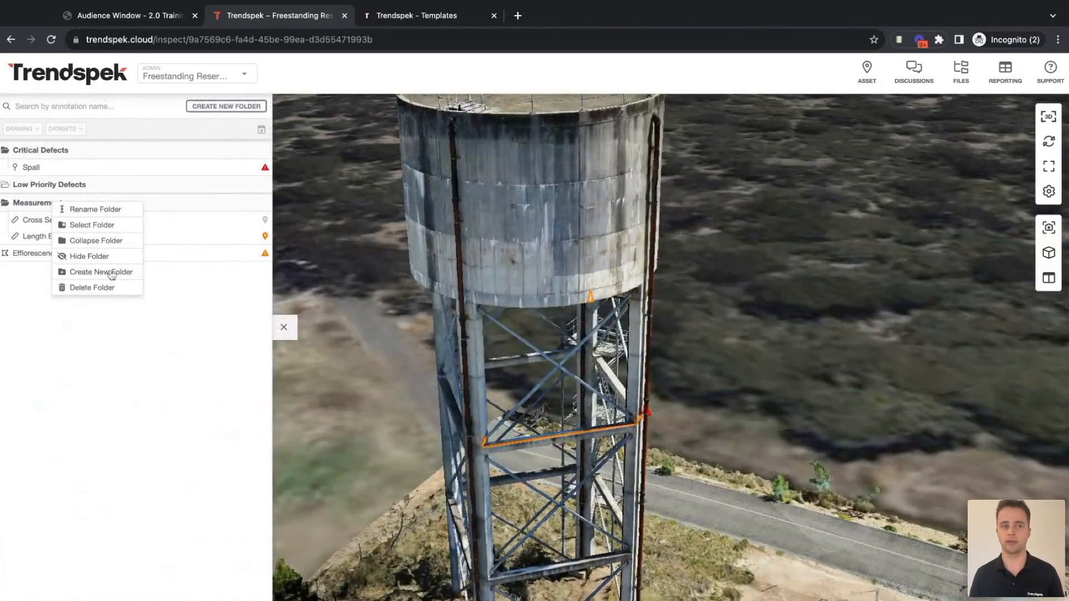
left_click(104, 225)
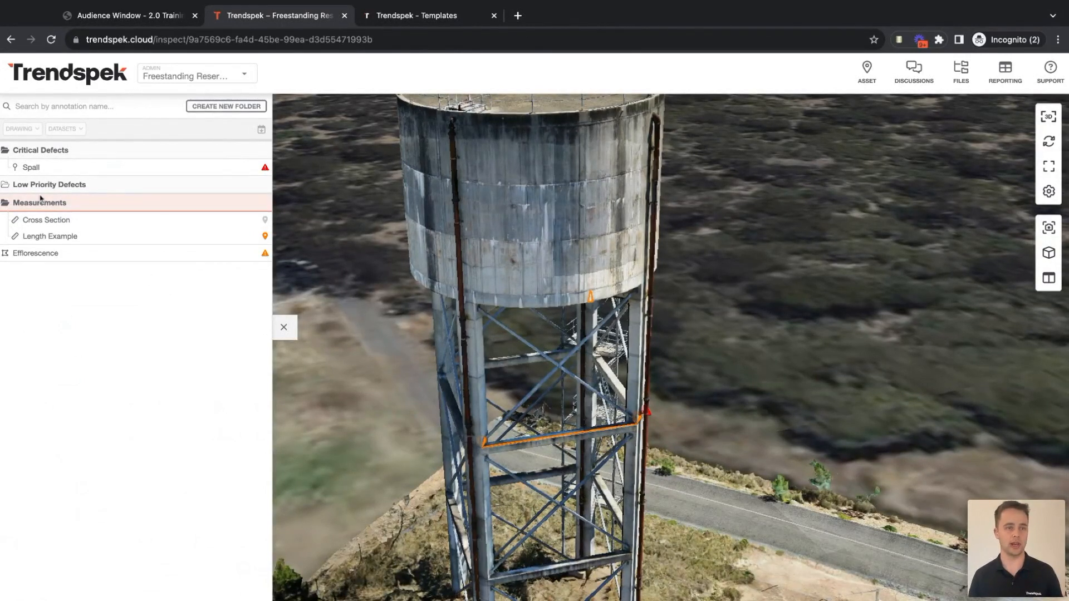
right_click(58, 205)
left_click(112, 273)
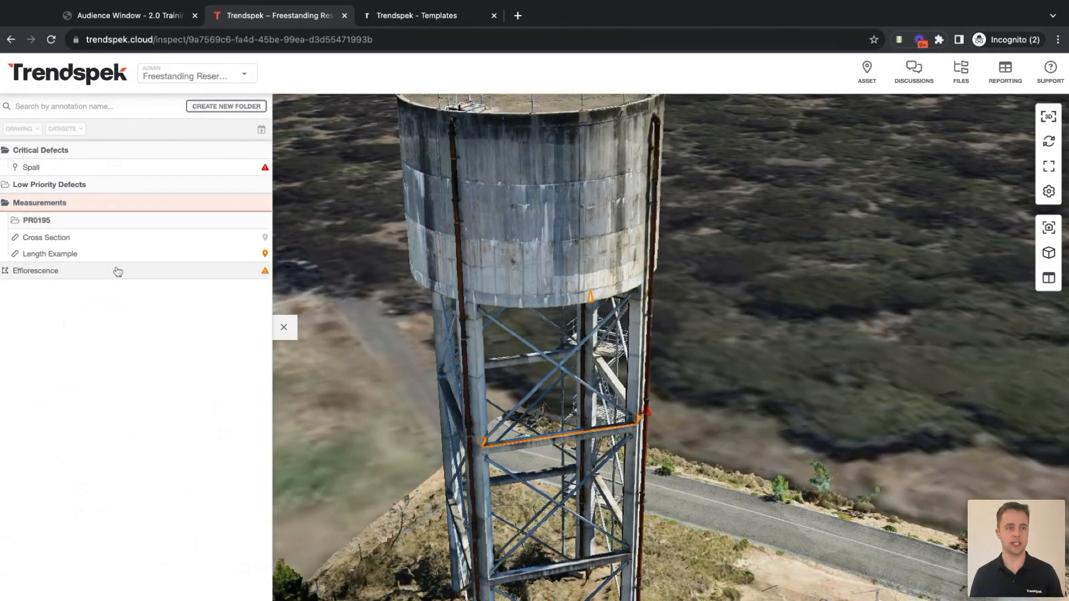
type("Cro")
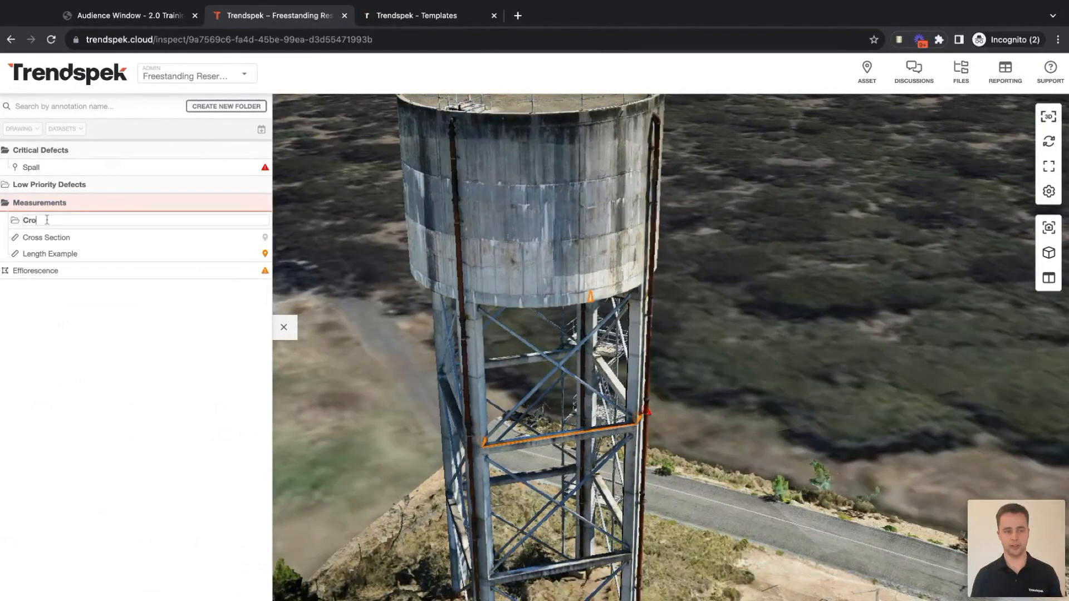
type("ss Section")
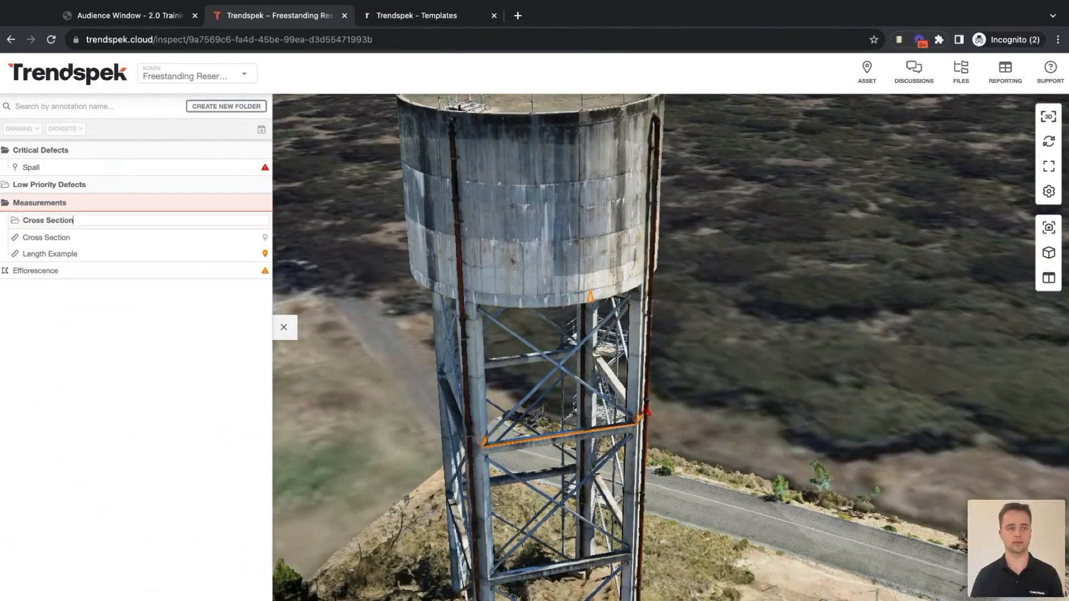
key("Return")
left_click_drag(47, 238, 48, 220)
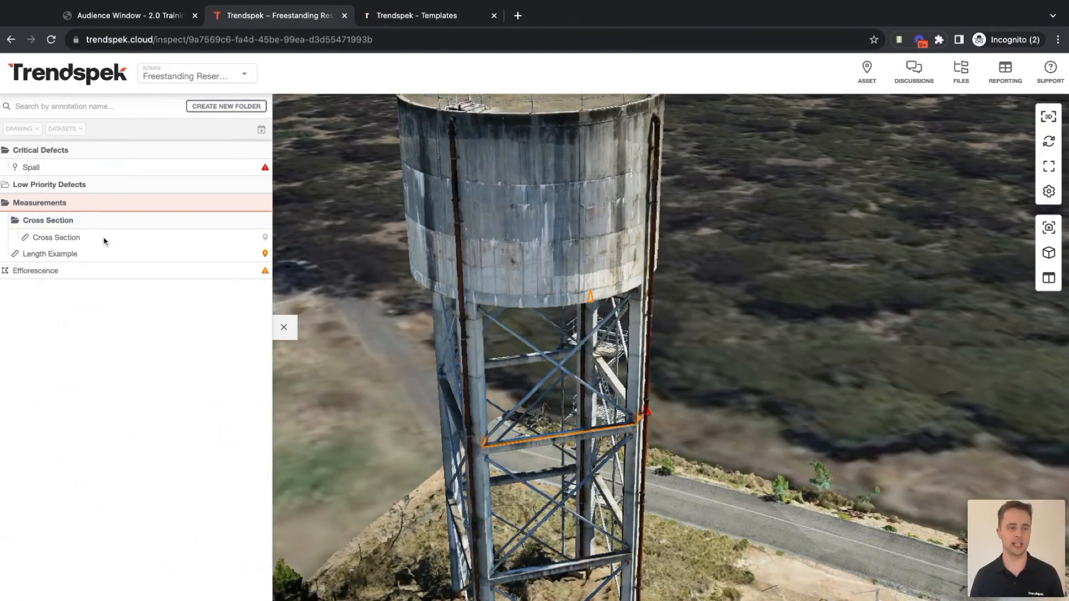
View the annotation list's drawing and dataset filter options, and close the annotation list
left_click(30, 132)
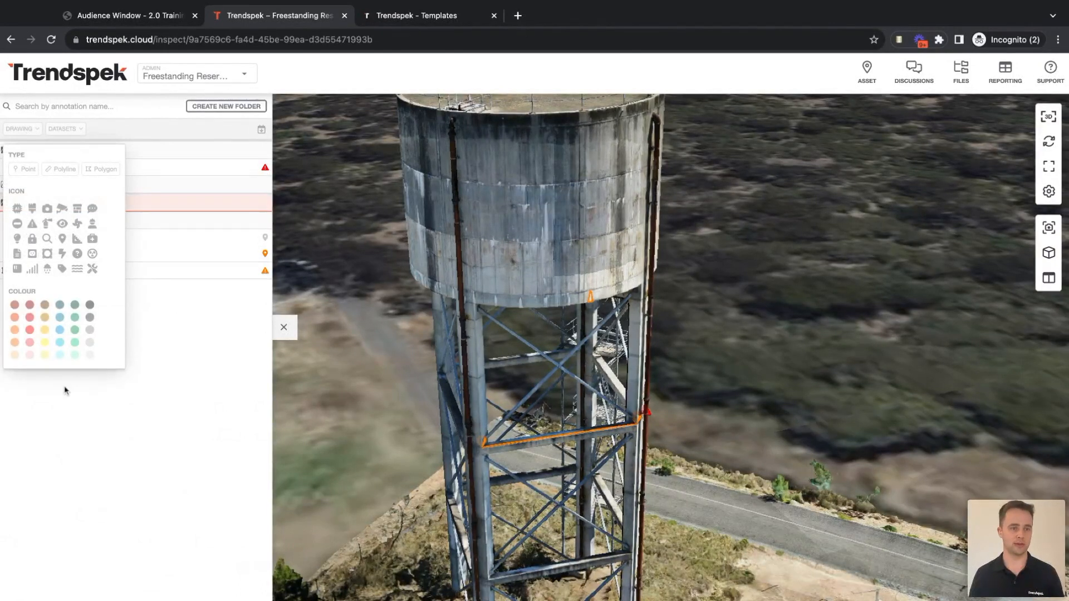
left_click(32, 131)
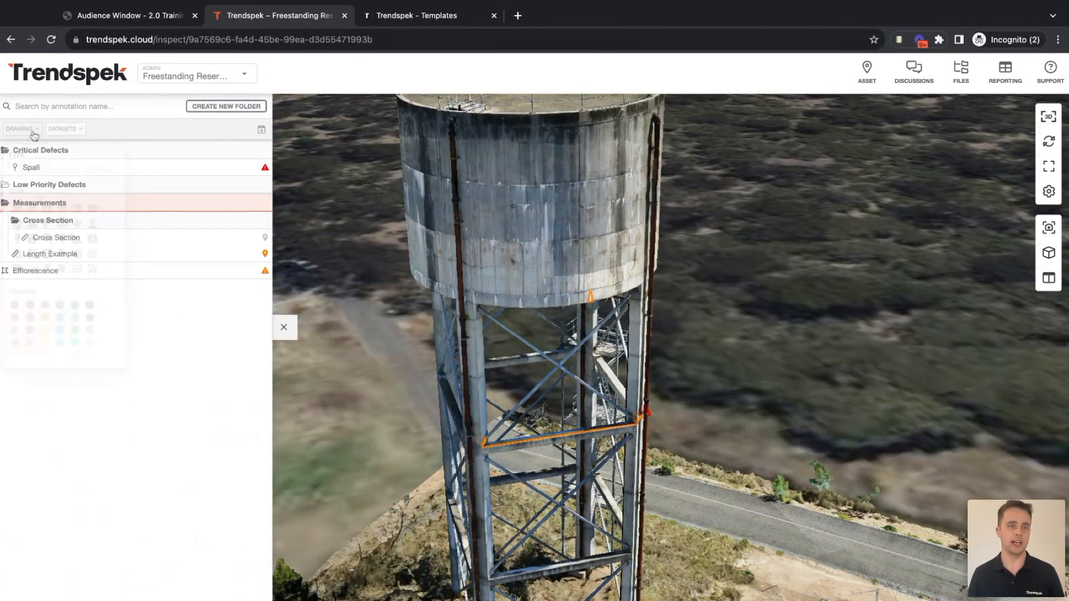
left_click(78, 134)
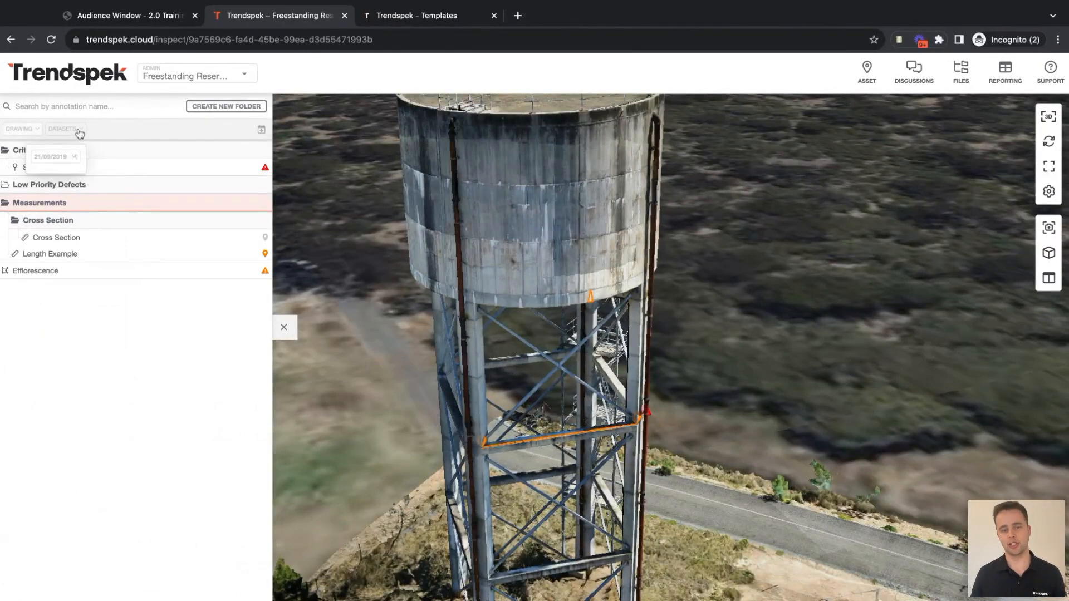
left_click(284, 329)
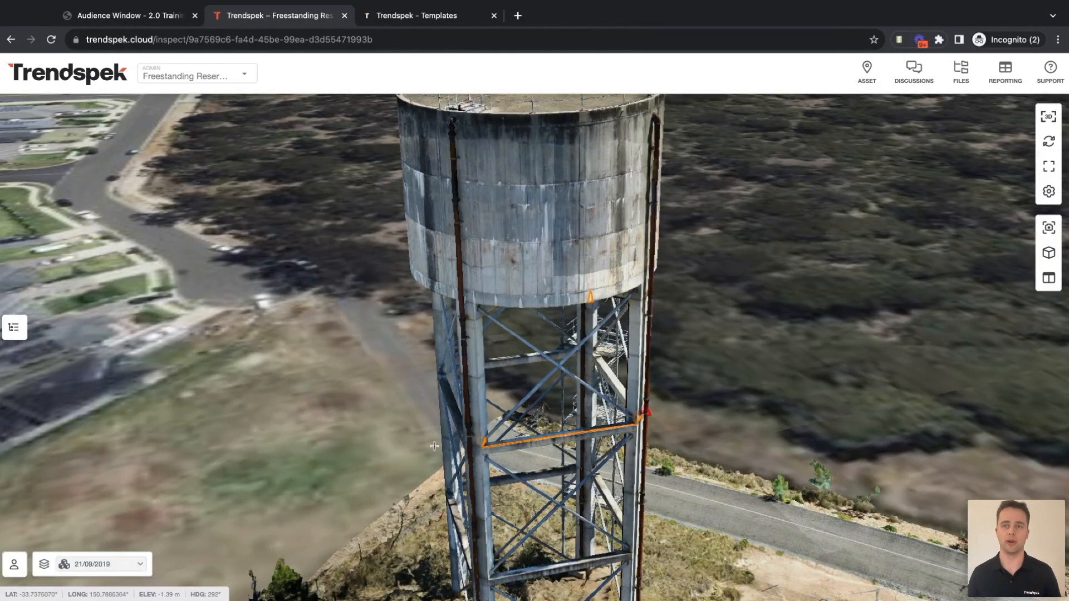
Open the reporting page for the Freestanding Reservoir and filter its annotations to Severity Equals 5
left_click(1005, 74)
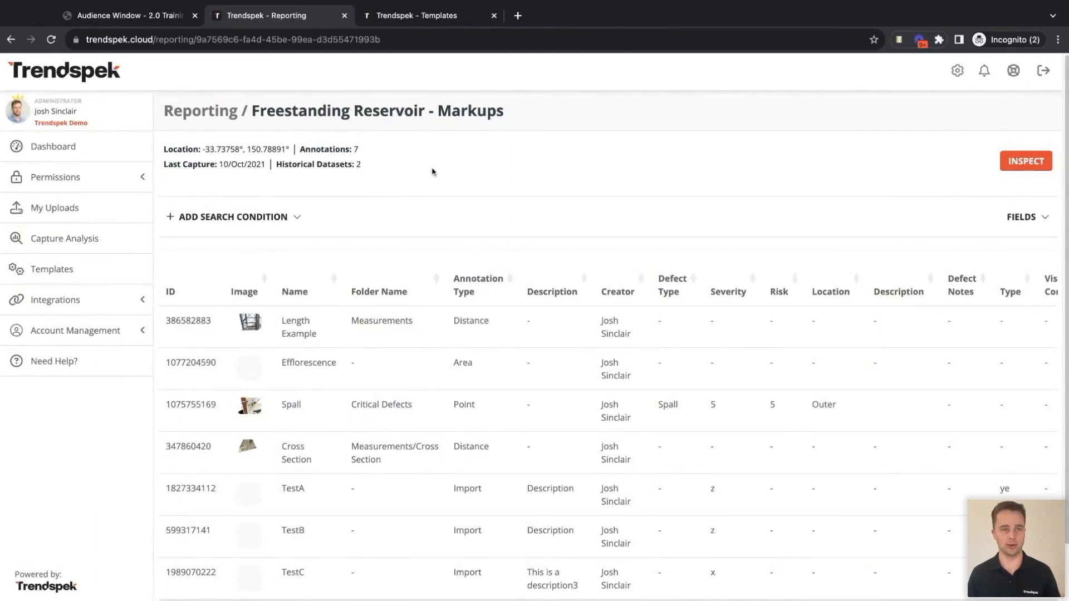
left_click(296, 217)
left_click(203, 288)
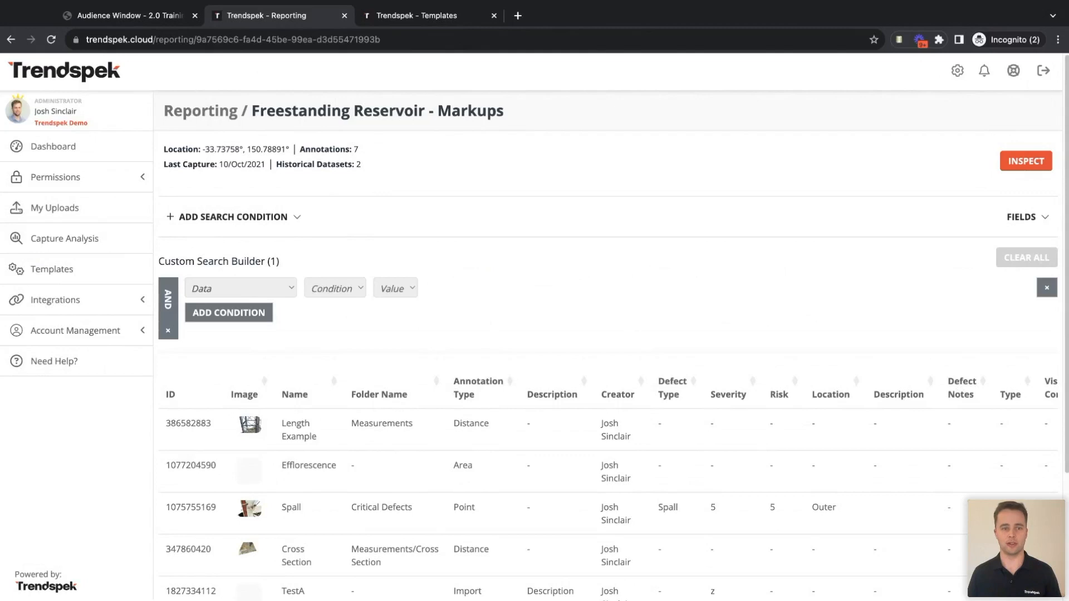
left_click(328, 343)
left_click(360, 294)
left_click(438, 288)
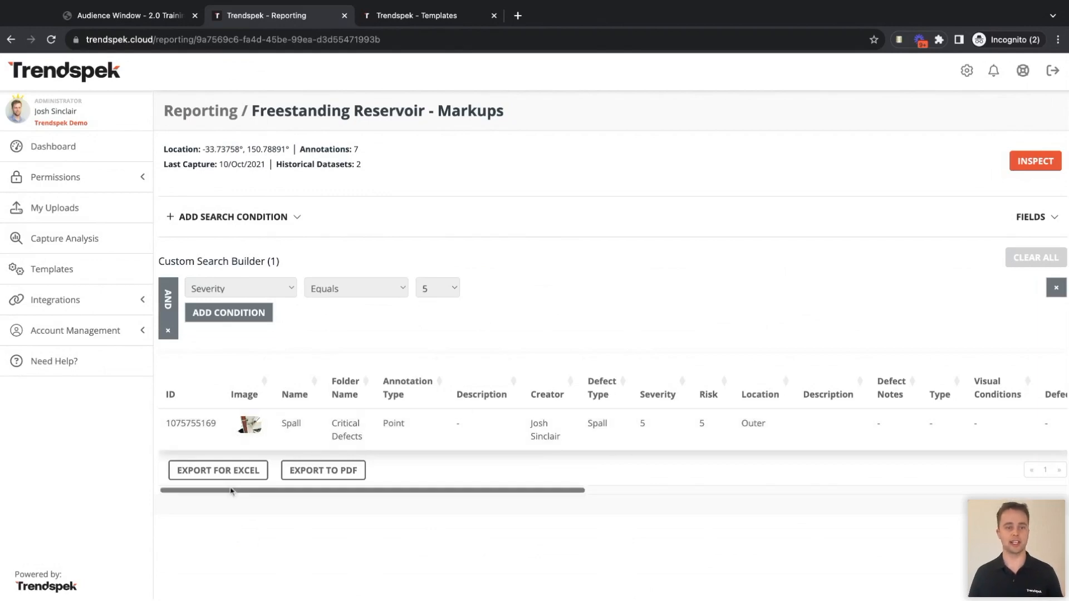
Export the filtered annotations for Excel and open a preview of the PDF inspection report
left_click(245, 474)
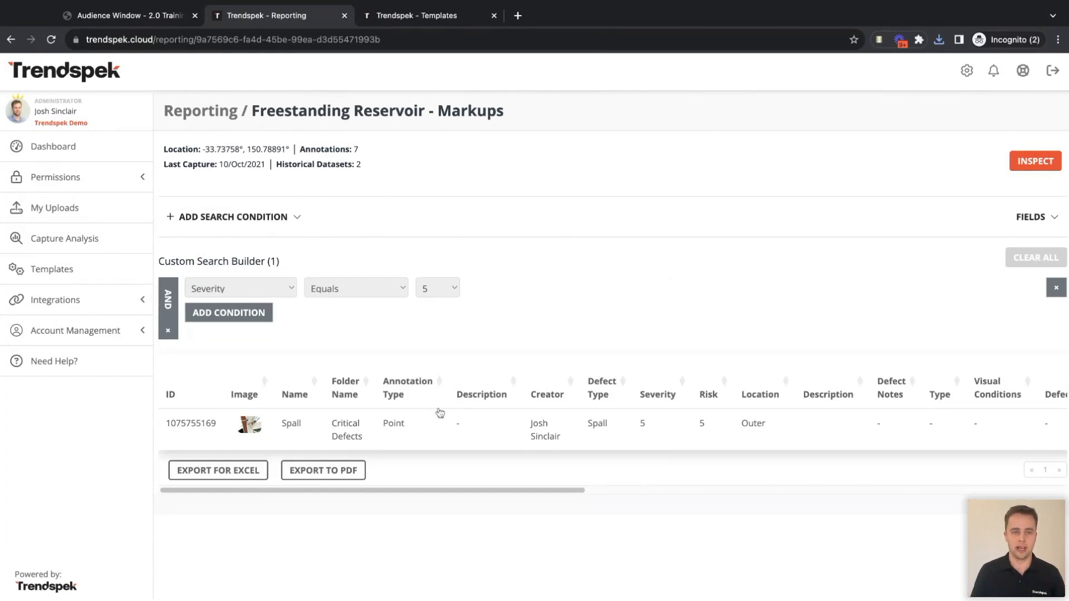
left_click(342, 474)
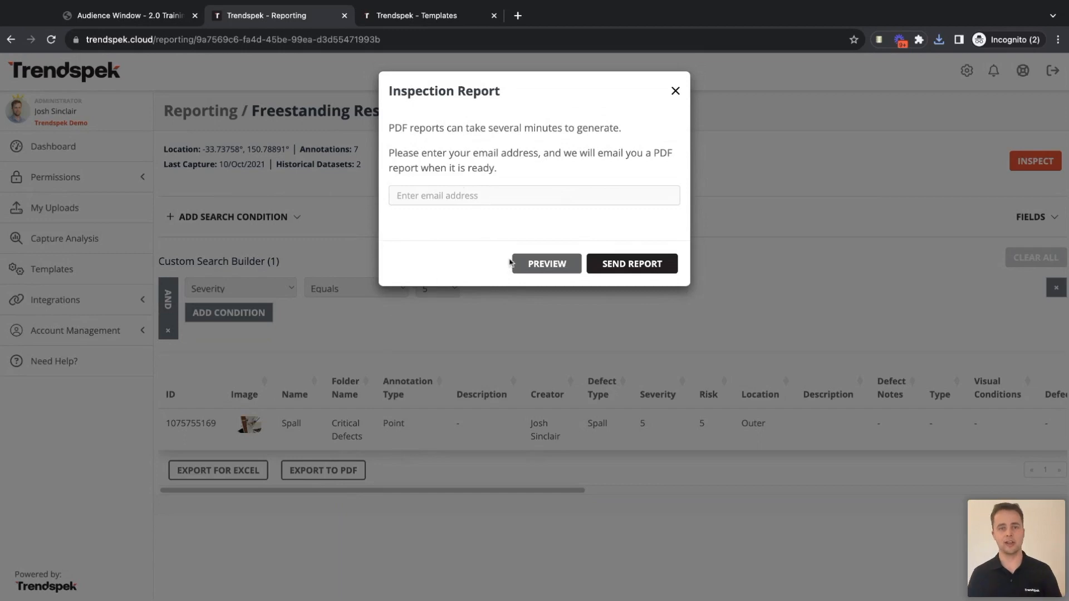
left_click(542, 265)
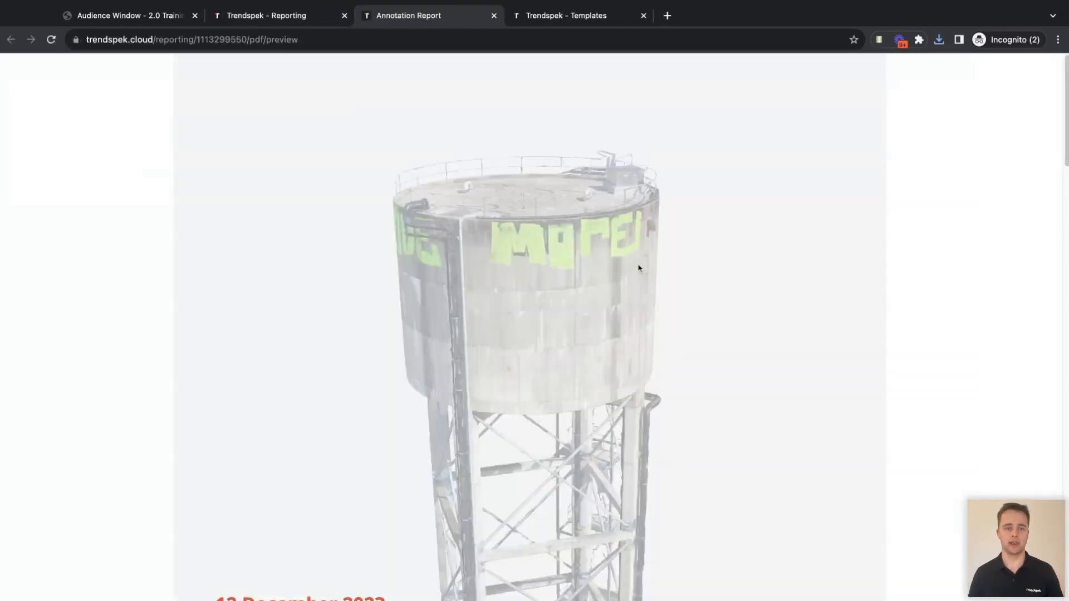
Examine the Spall entry in the report preview, including its images, location details and defect data
scroll(637, 266, "down", 12)
scroll(637, 265, "down", 15)
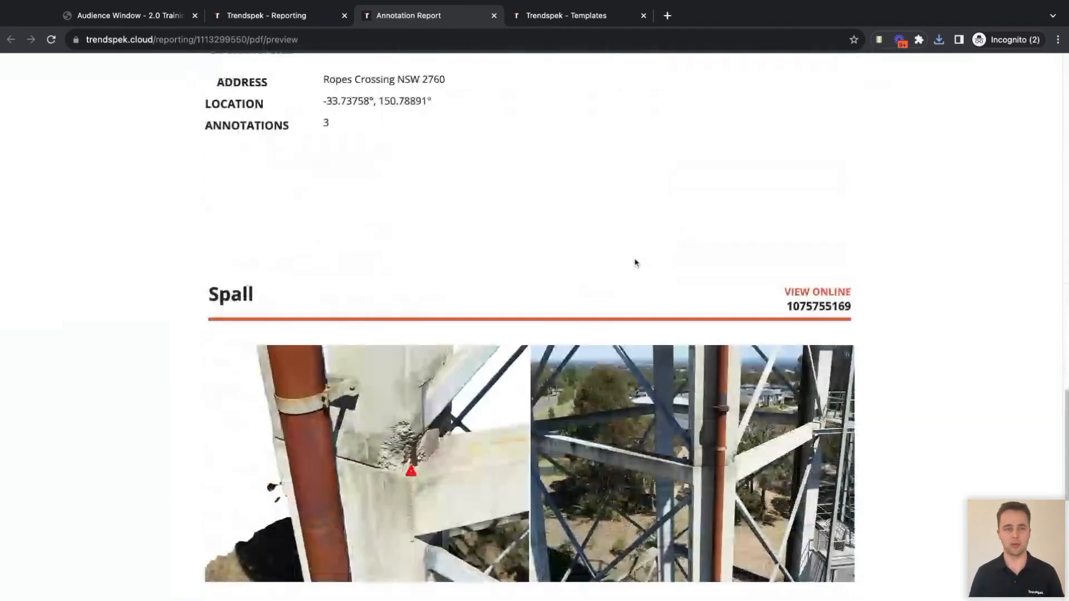
scroll(636, 263, "down", 3)
scroll(636, 265, "down", 2)
scroll(636, 264, "up", 1)
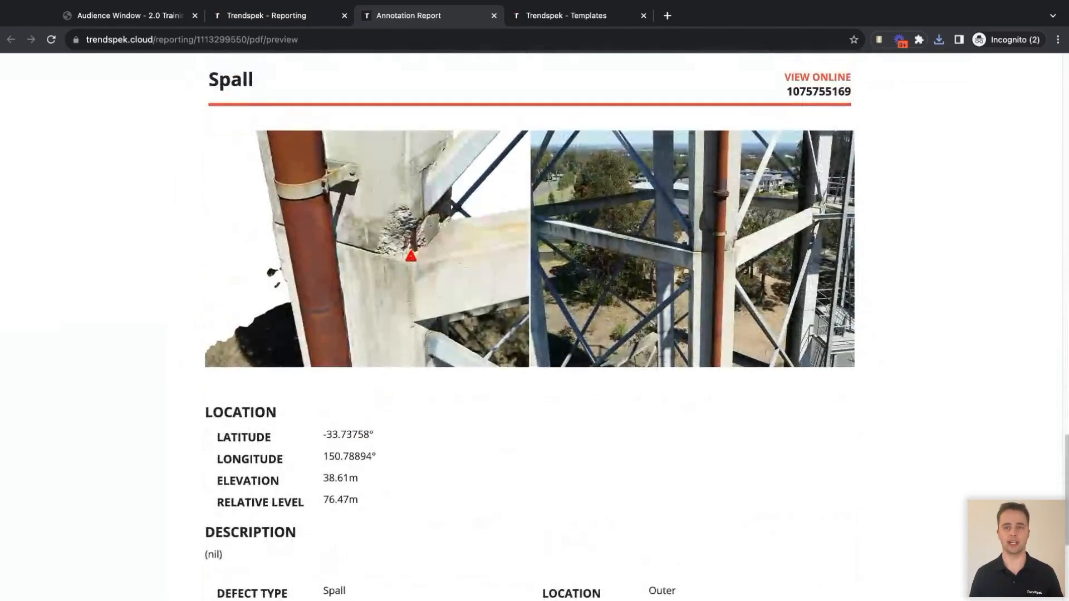
scroll(564, 210, "down", 5)
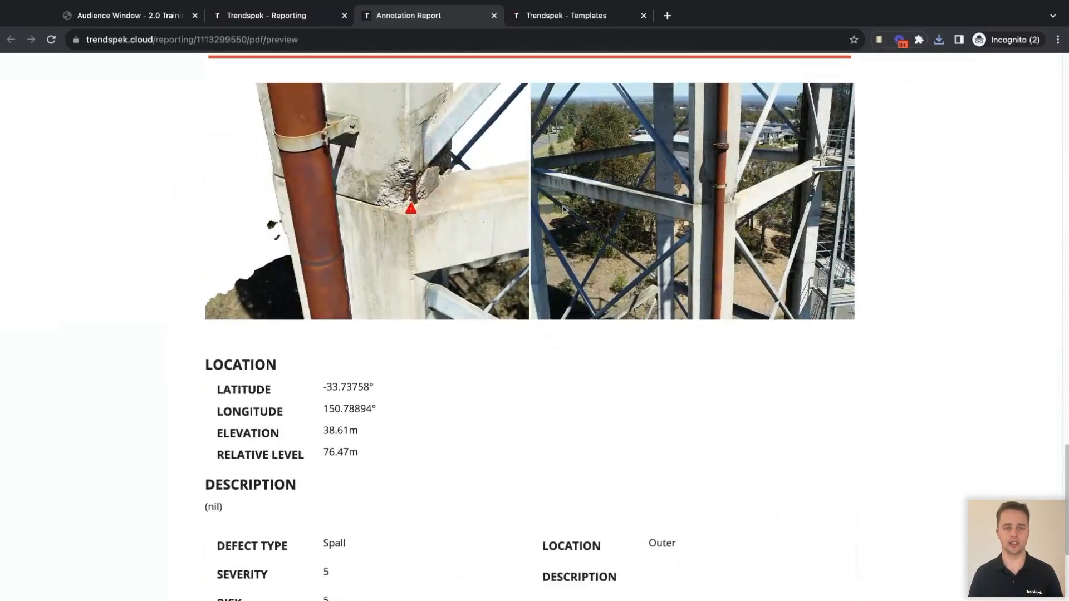
scroll(590, 294, "up", 7)
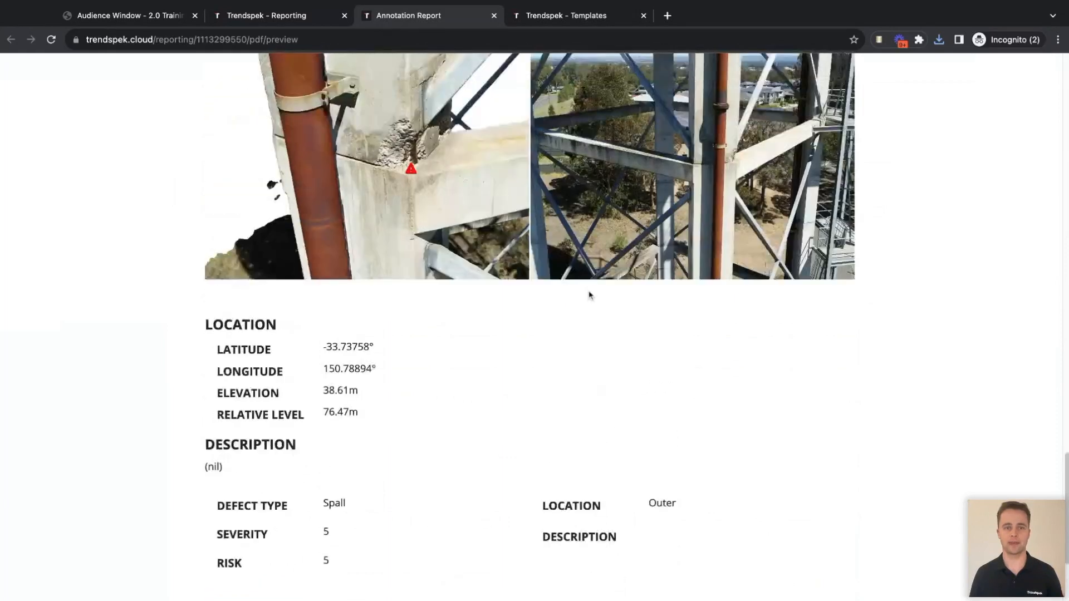
scroll(589, 294, "down", 4)
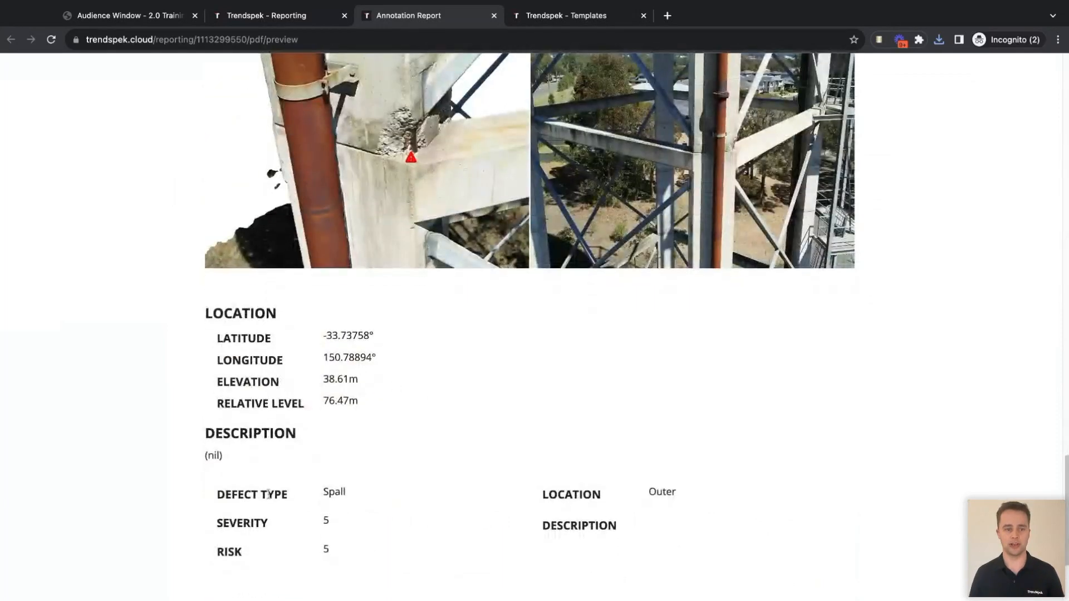
Review the Spall entry's defect type and images in the report, and open its annotation online from the report
left_click_drag(217, 495, 346, 493)
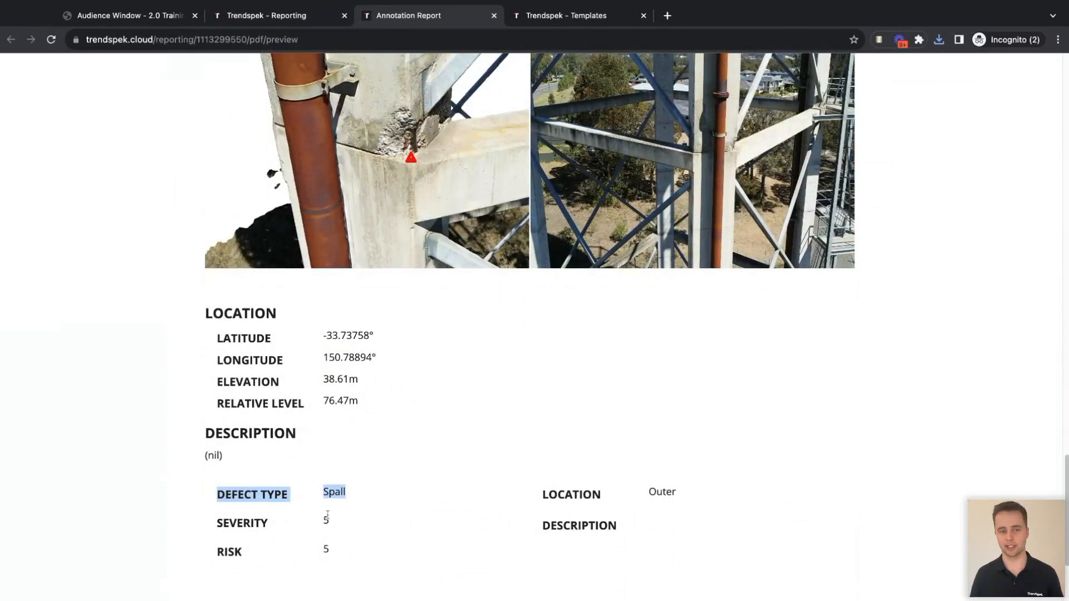
scroll(455, 477, "up", 2)
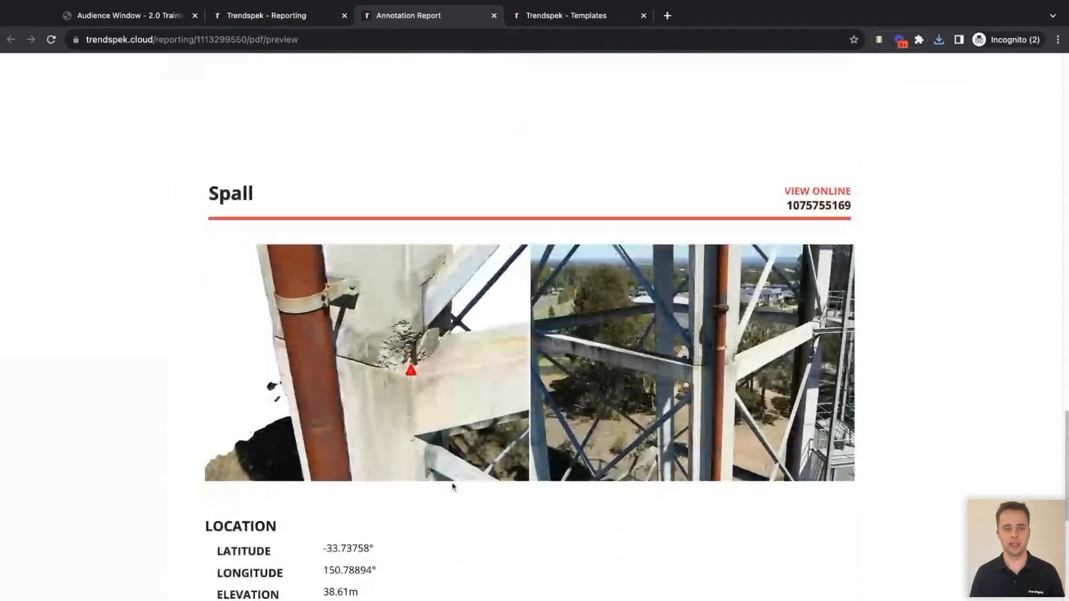
left_click(885, 343)
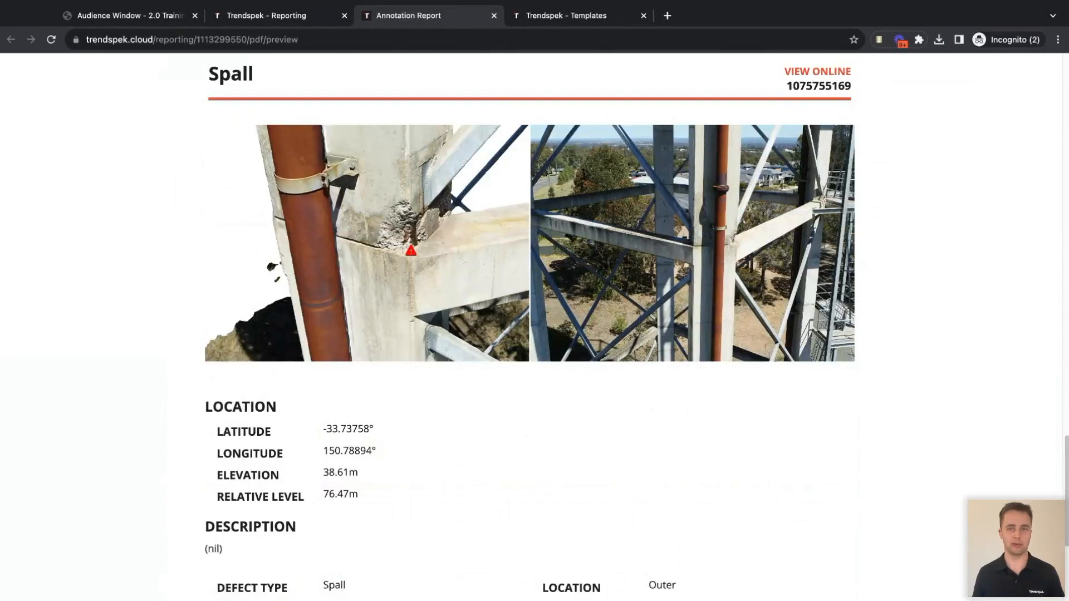
left_click(815, 71)
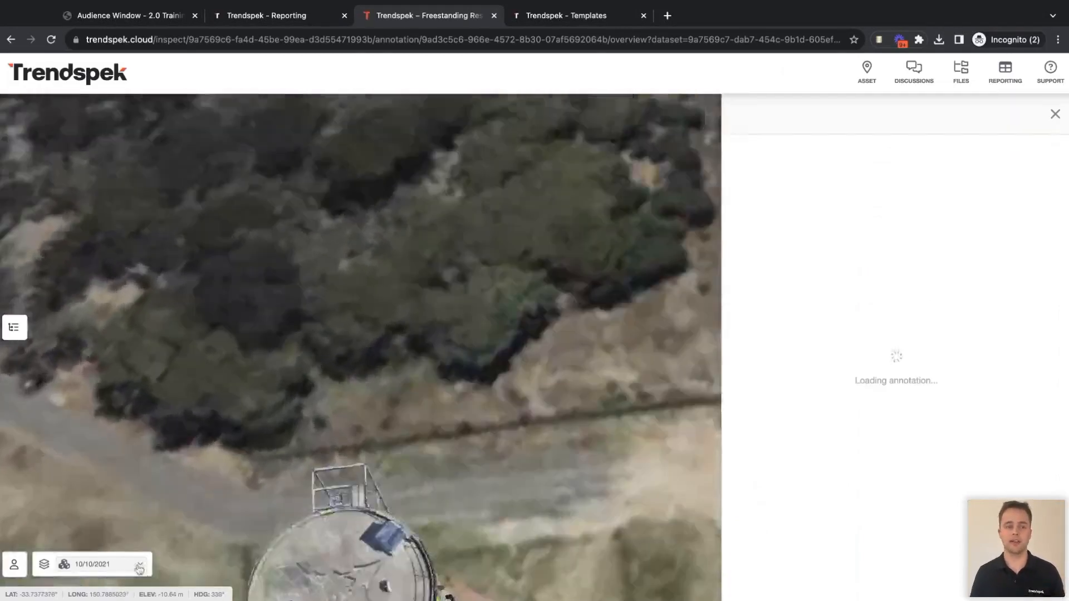
Switch the model to the 21/09/2019 dataset and view the spall at the column joint
left_click(137, 565)
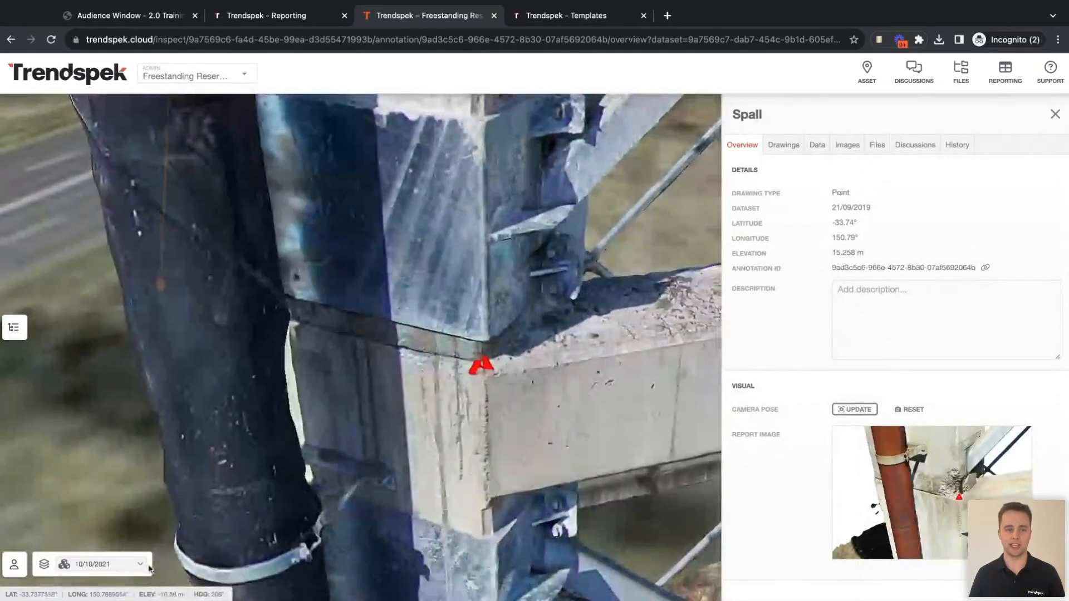
left_click(131, 565)
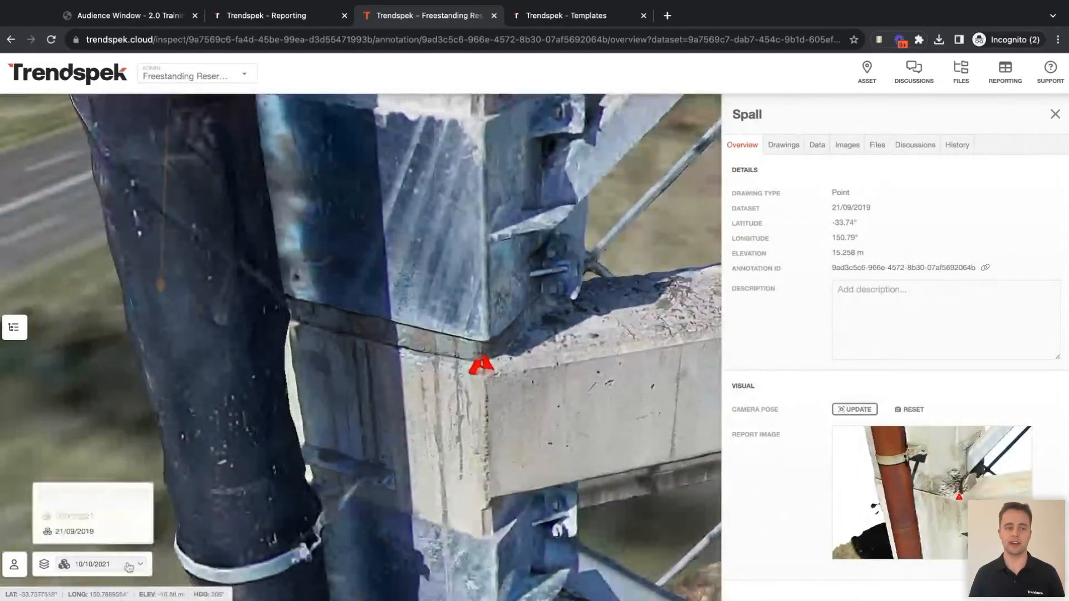
left_click(75, 532)
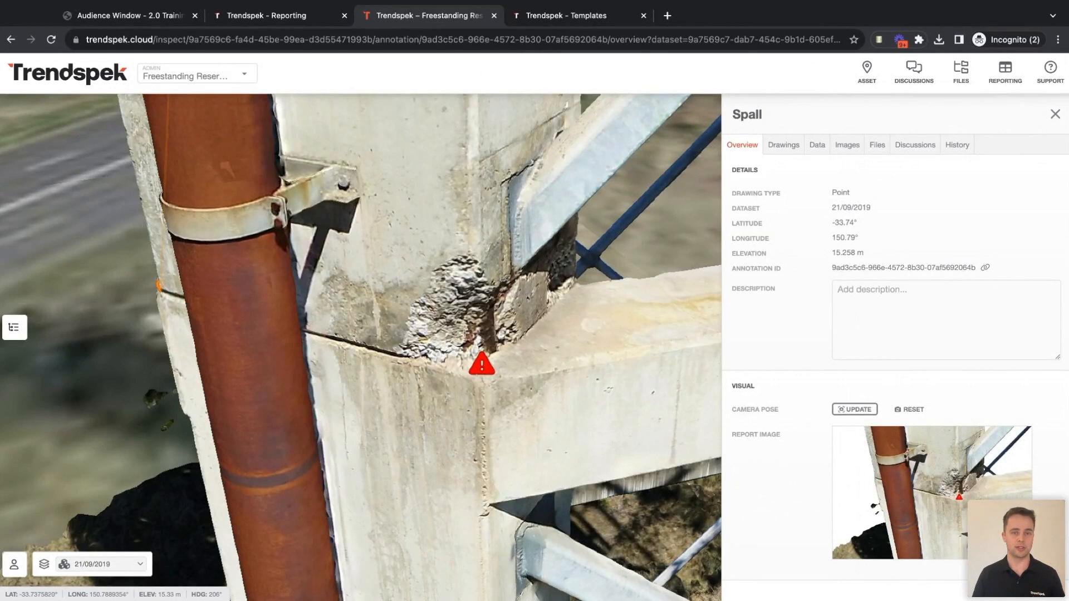
scroll(493, 374, "down", 5)
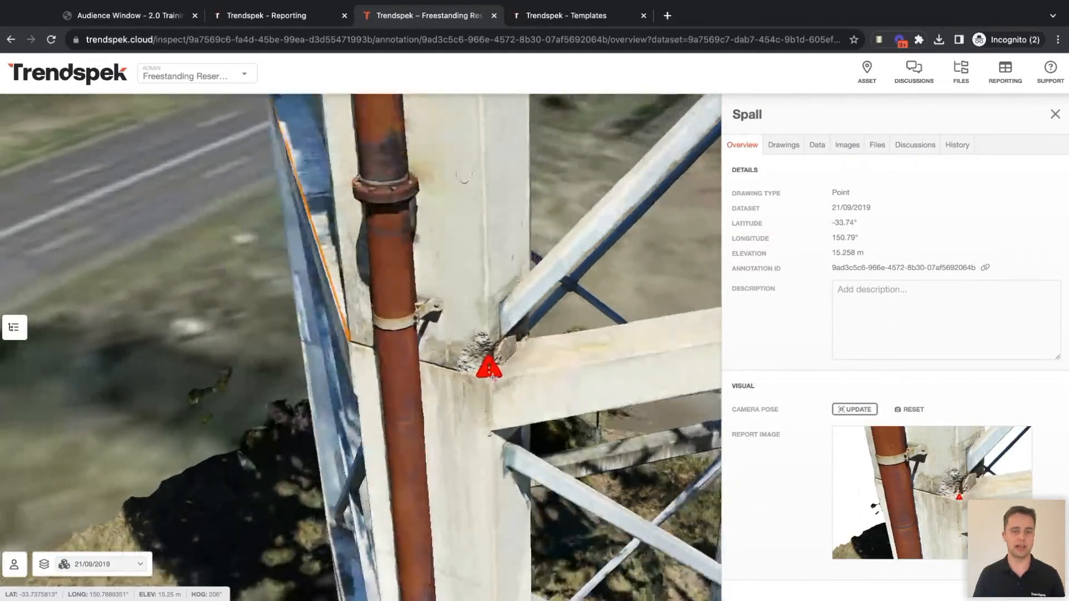
scroll(488, 421, "up", 5)
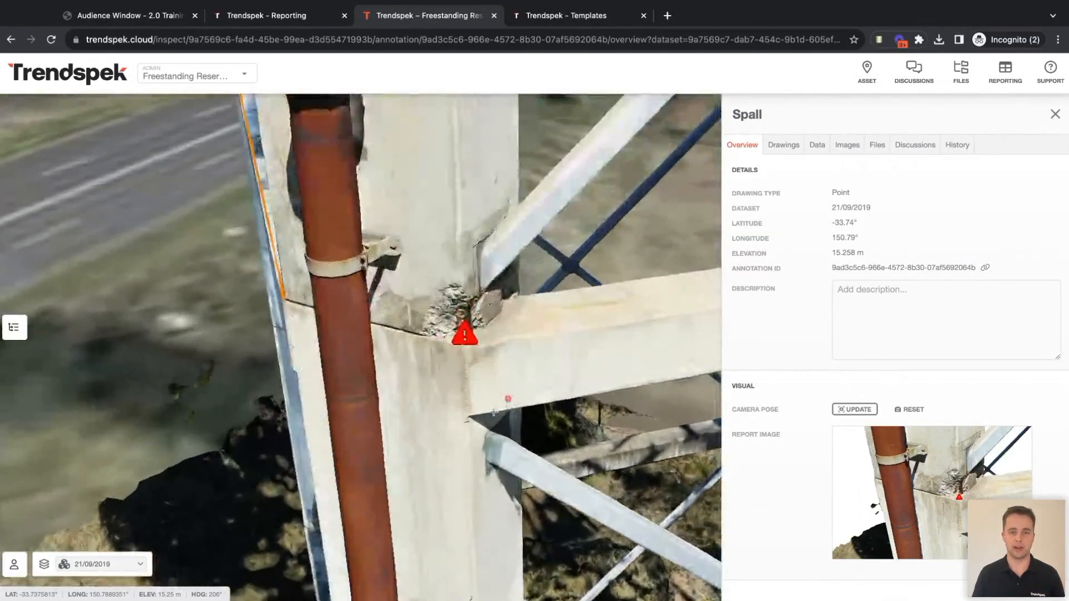
Close the Spall annotation and show the reservoir's two datasets side by side in a split view
left_click(1055, 114)
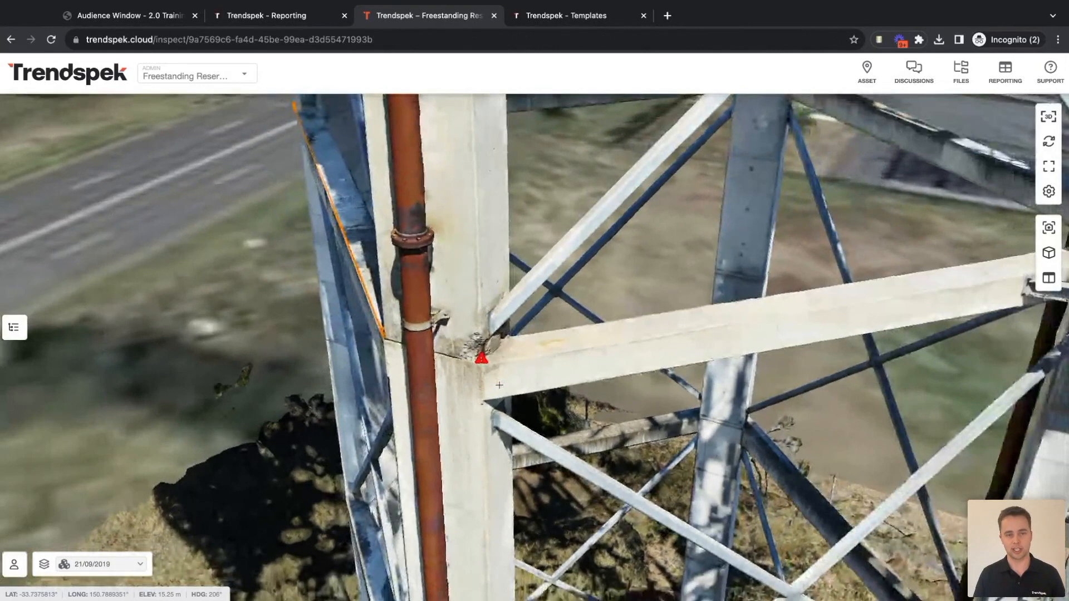
scroll(499, 384, "down", 5)
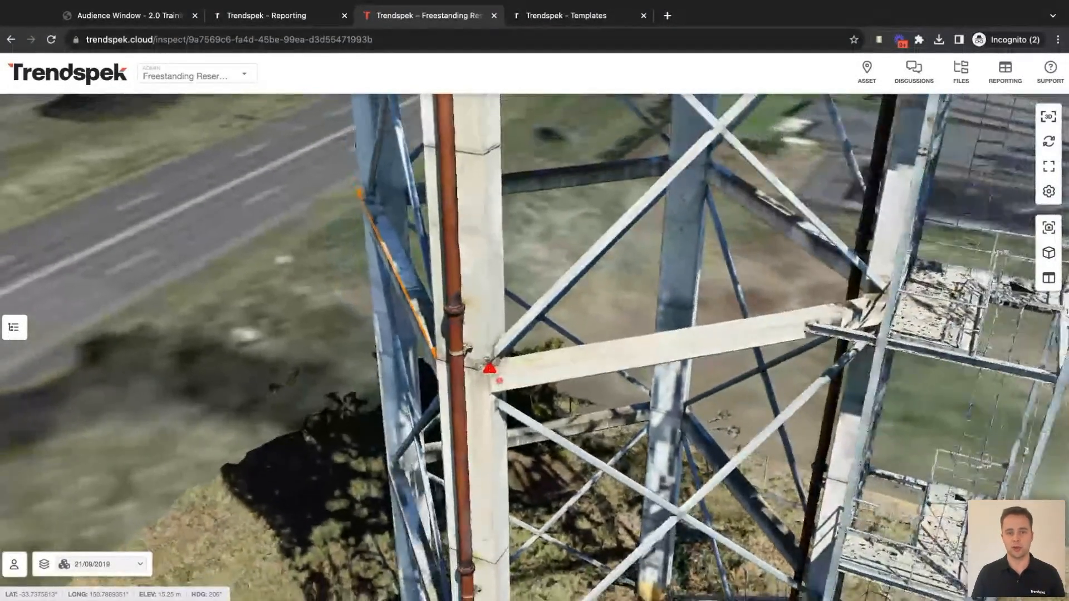
scroll(500, 381, "down", 5)
left_click_drag(484, 228, 487, 276)
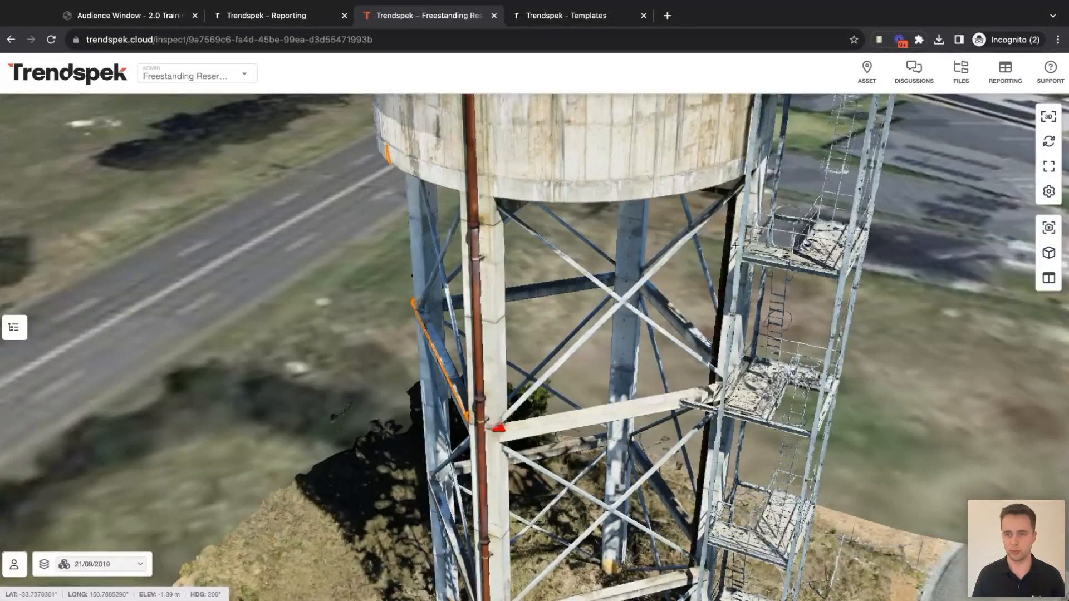
left_click(1050, 280)
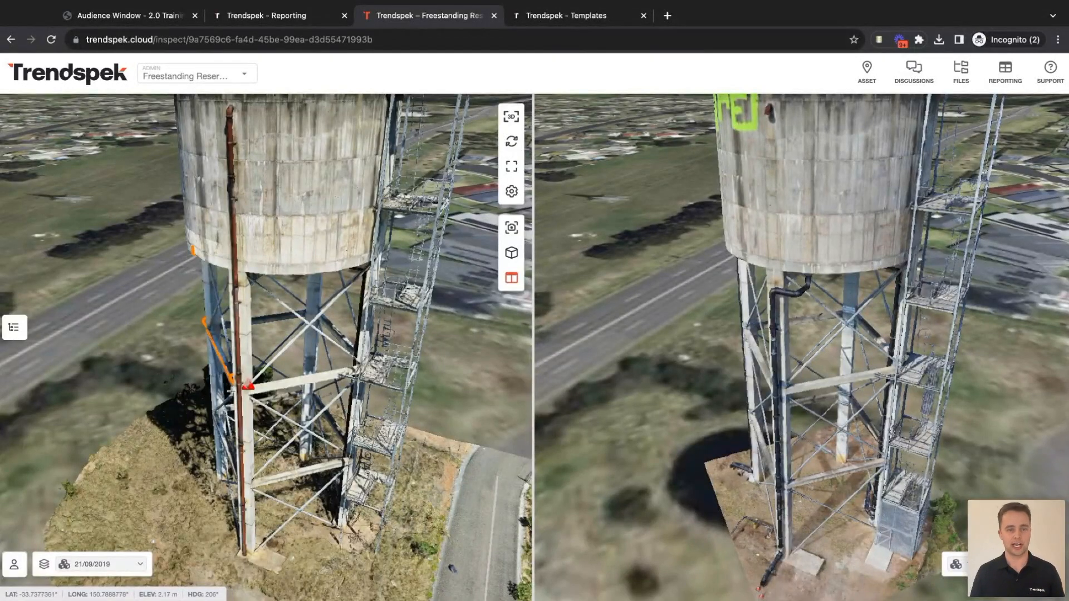
Compare the spalled column joint and adjacent pipe between the two datasets up close
scroll(231, 391, "up", 5)
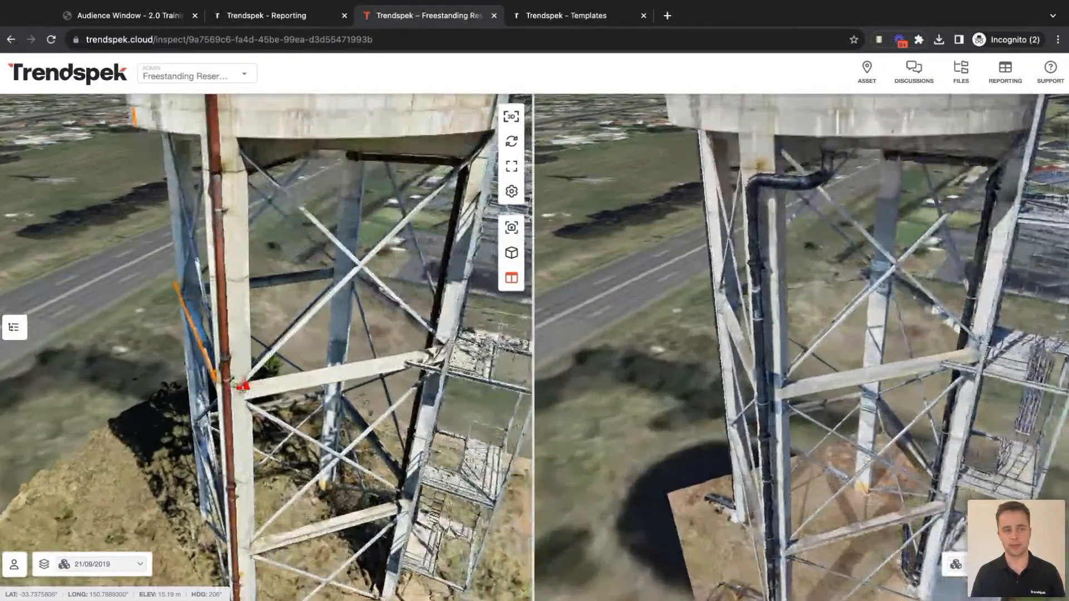
scroll(242, 391, "up", 5)
scroll(242, 391, "up", 5)
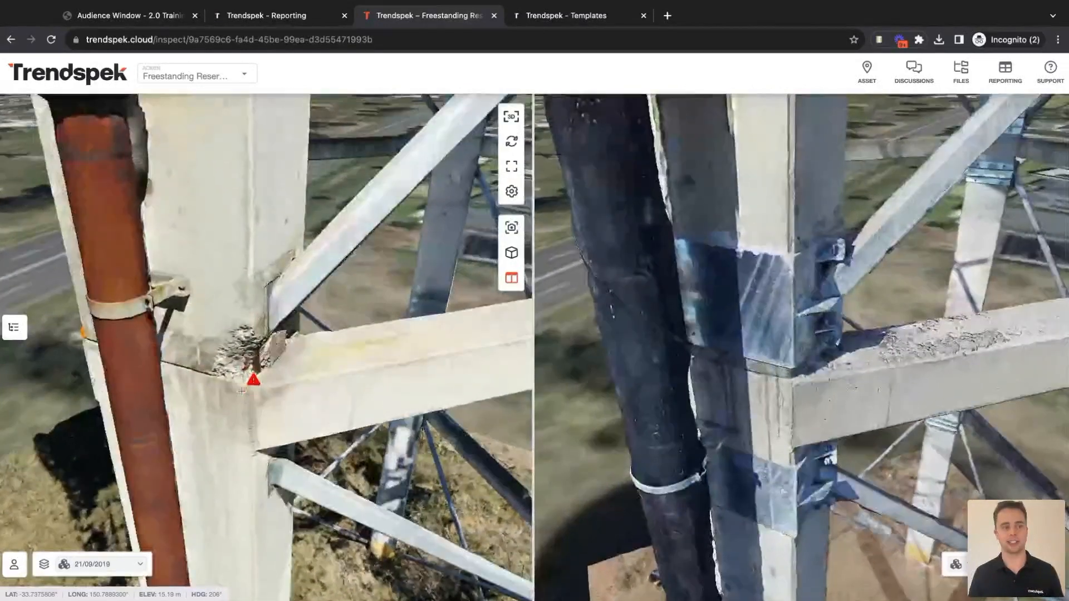
left_click_drag(243, 365, 262, 341)
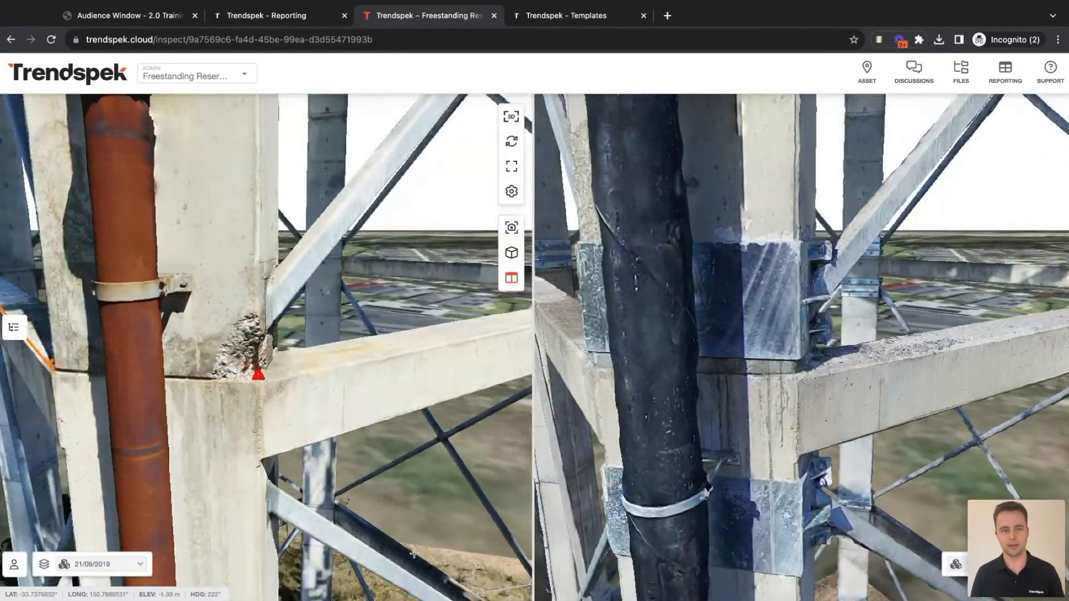
left_click_drag(206, 205, 216, 230)
Compare the tank wall and the white staining along its lower edge between the two datasets
left_click_drag(286, 169, 317, 326)
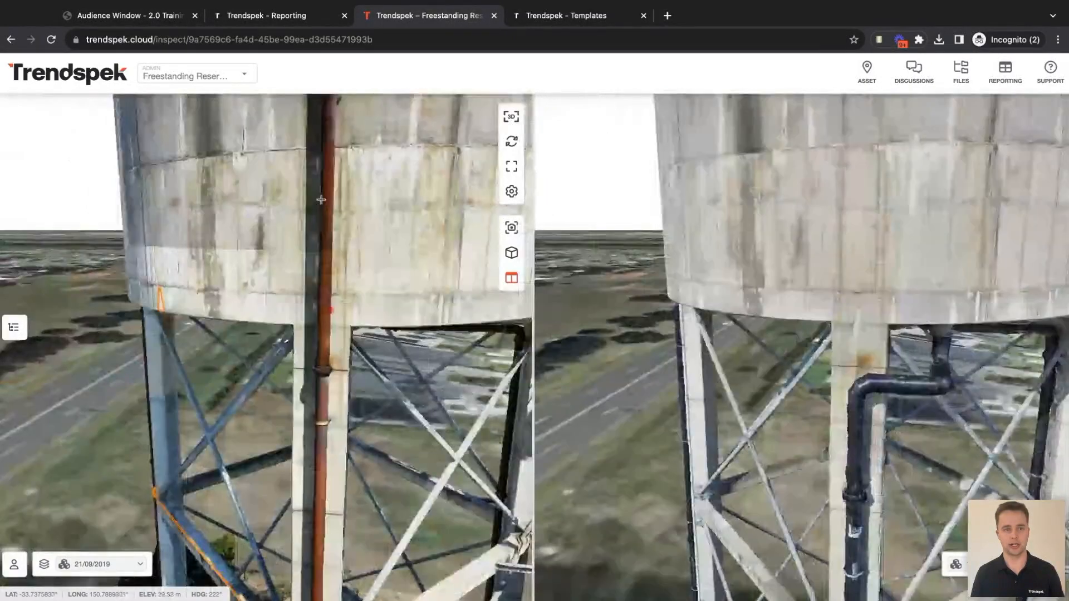
left_click_drag(322, 199, 340, 303)
left_click_drag(360, 190, 217, 419)
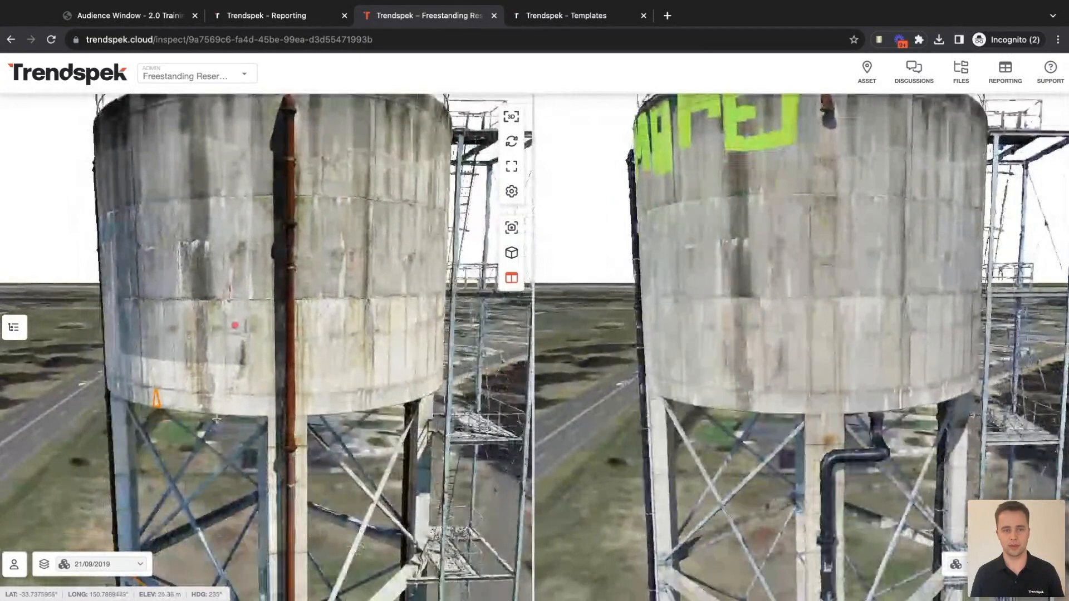
scroll(217, 419, "up", 6)
scroll(216, 419, "down", 3)
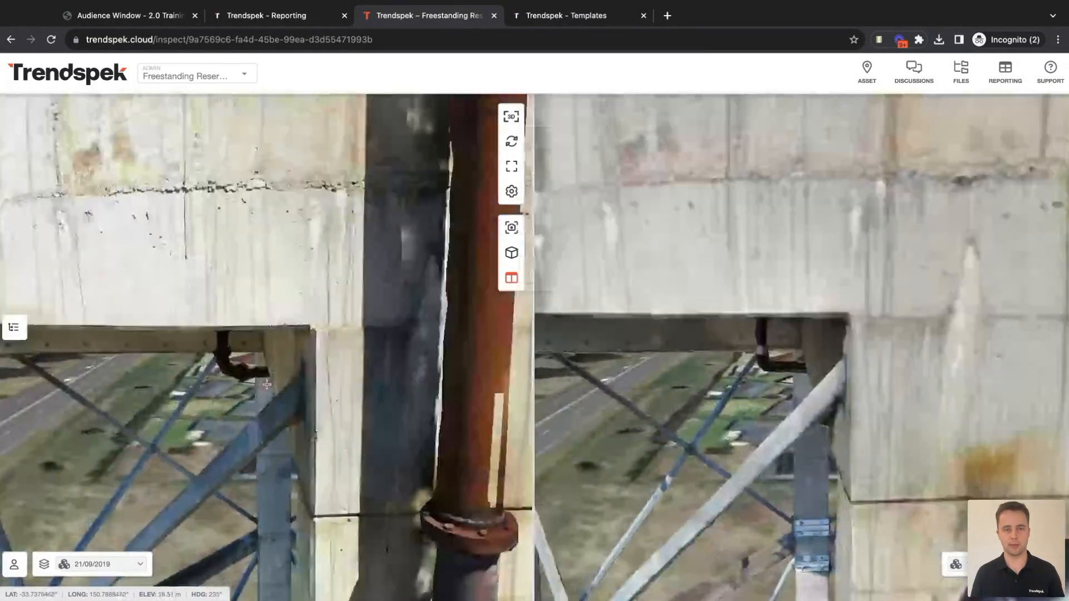
mouse_move(203, 283)
left_mouse_down()
mouse_move(334, 306)
mouse_move(513, 313)
left_mouse_up()
left_click_drag(101, 314, 317, 319)
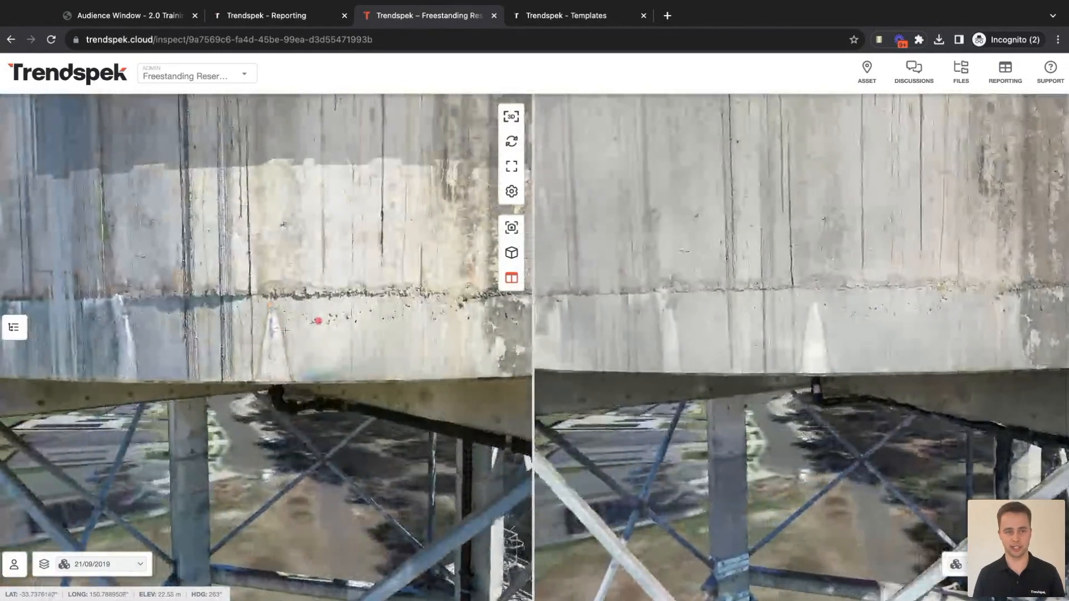
scroll(271, 347, "up", 4)
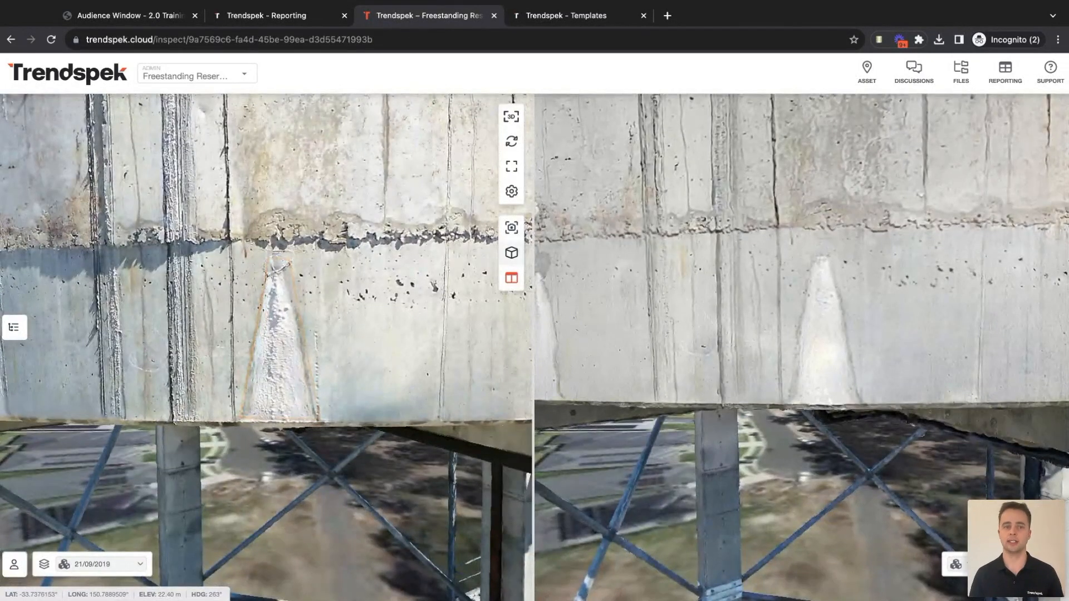
Leave the split view and open the Cross Section annotation on the road beside the reservoir
left_click(512, 280)
scroll(532, 394, "down", 10)
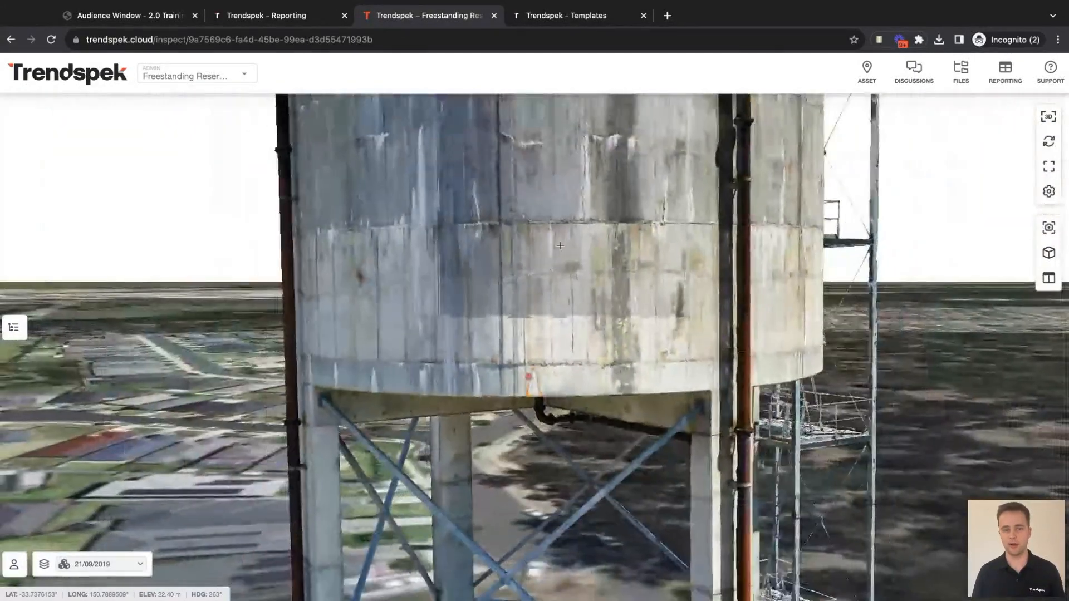
left_click_drag(559, 245, 537, 309)
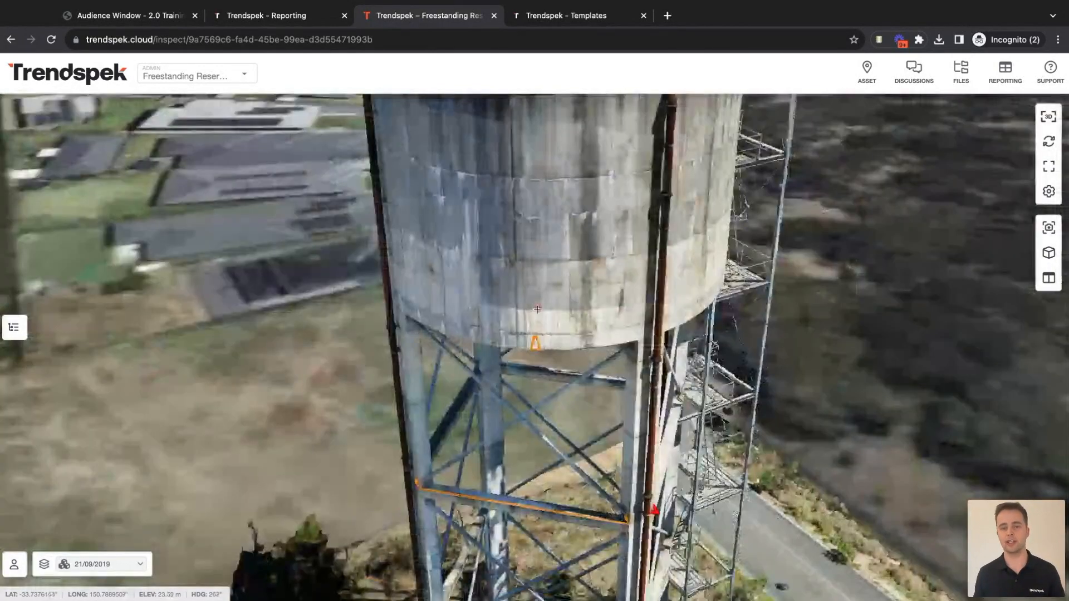
scroll(537, 308, "down", 1)
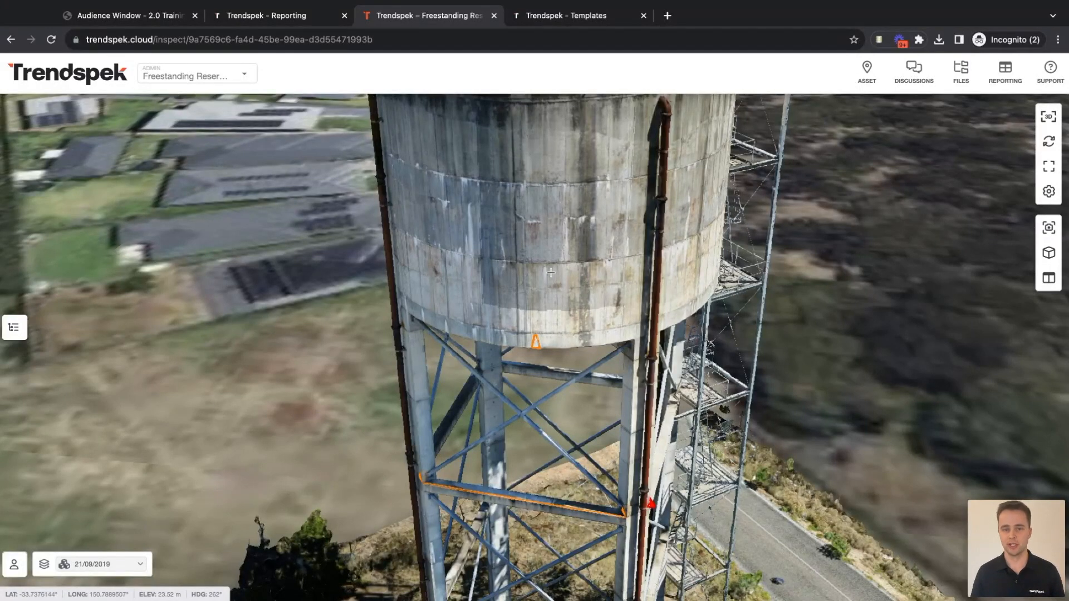
scroll(551, 272, "down", 5)
left_click_drag(749, 436, 557, 432)
left_click(558, 431)
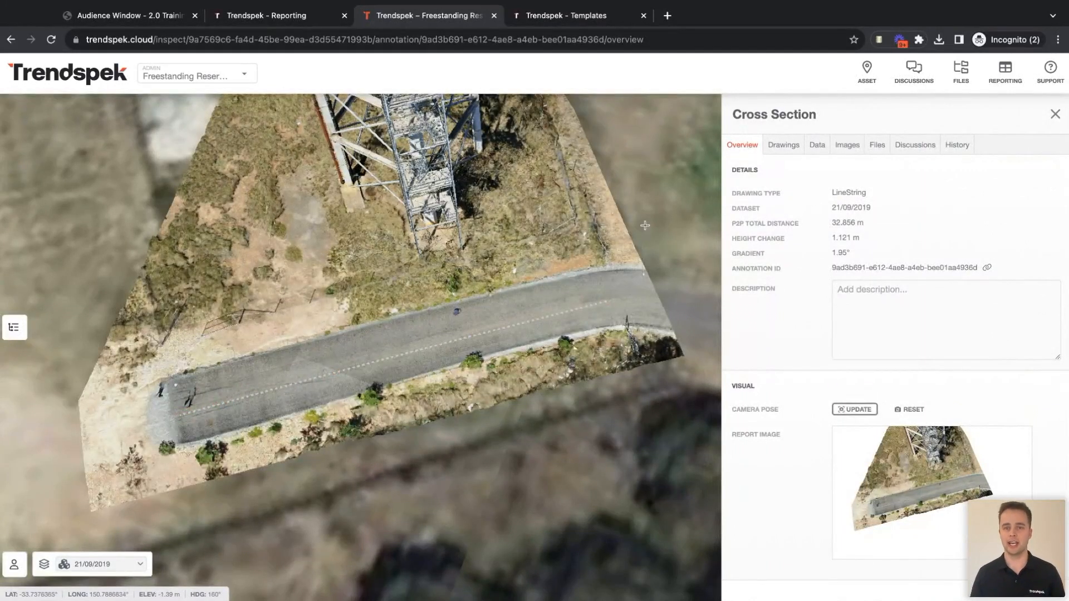
Inspect the road cross section's elevation profile at several distances, and close the annotation
left_click(784, 147)
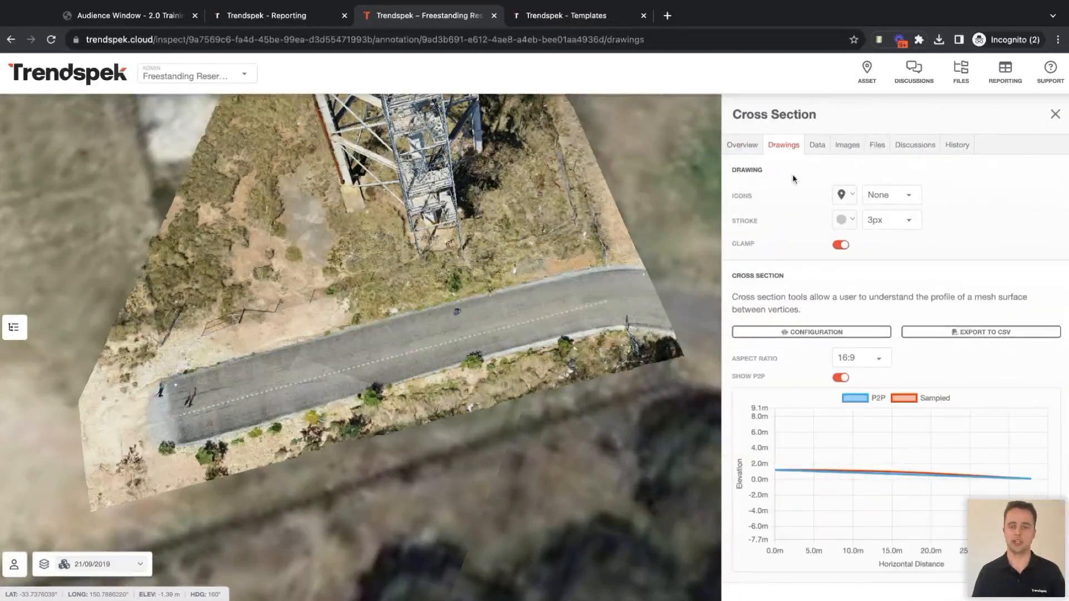
scroll(856, 496, "up", 2)
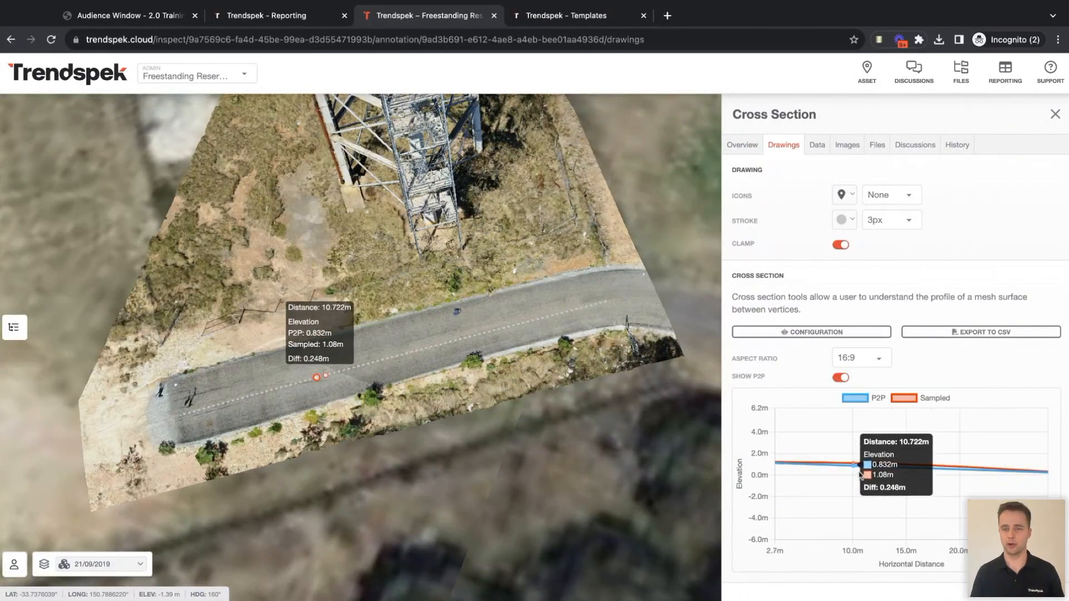
mouse_move(786, 412)
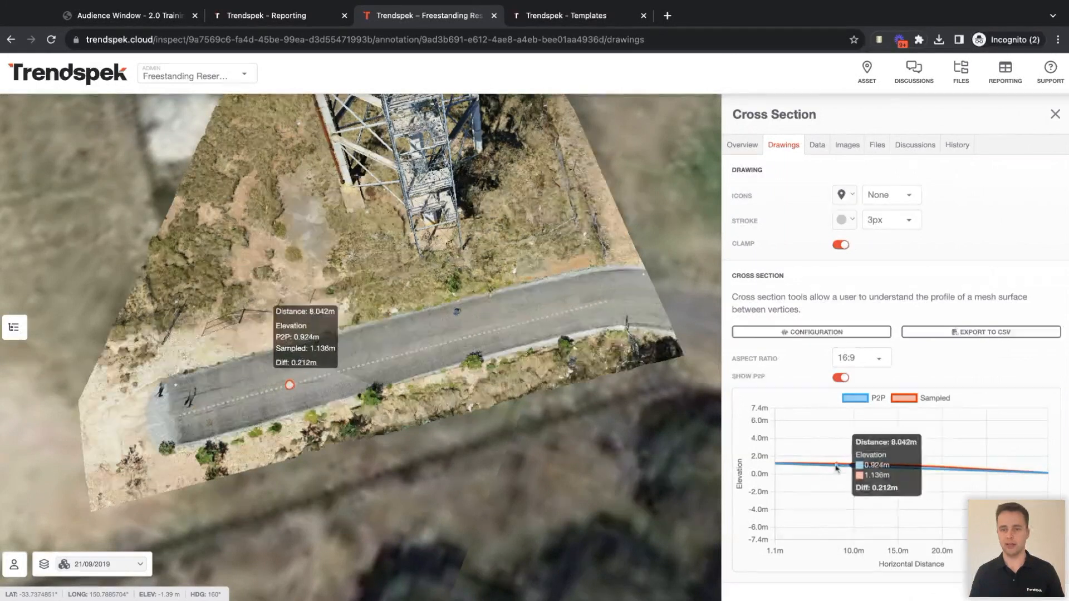
scroll(895, 473, "up", 4)
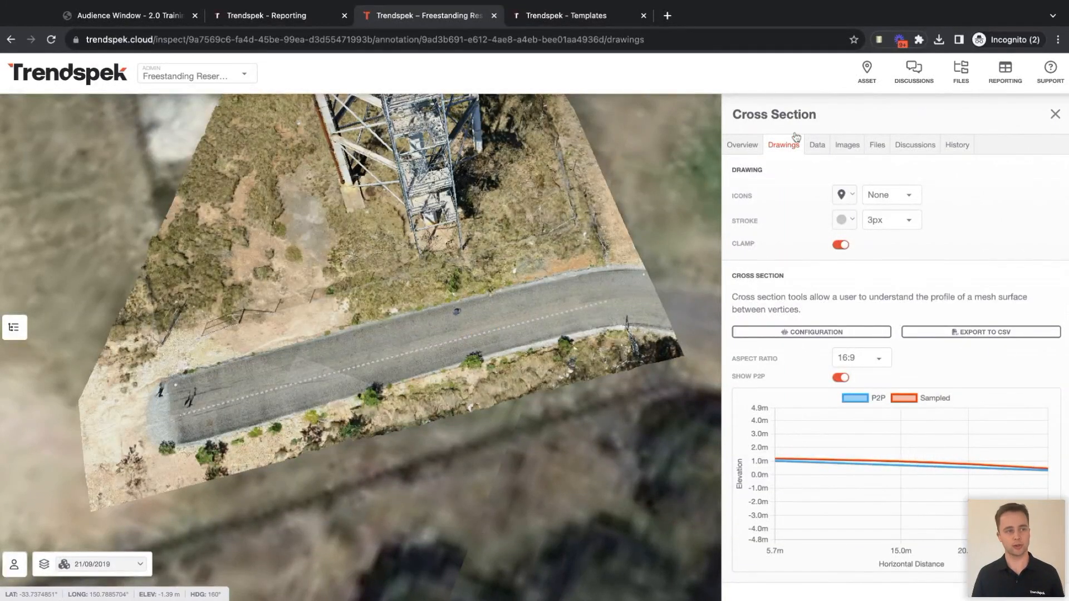
left_click(1055, 118)
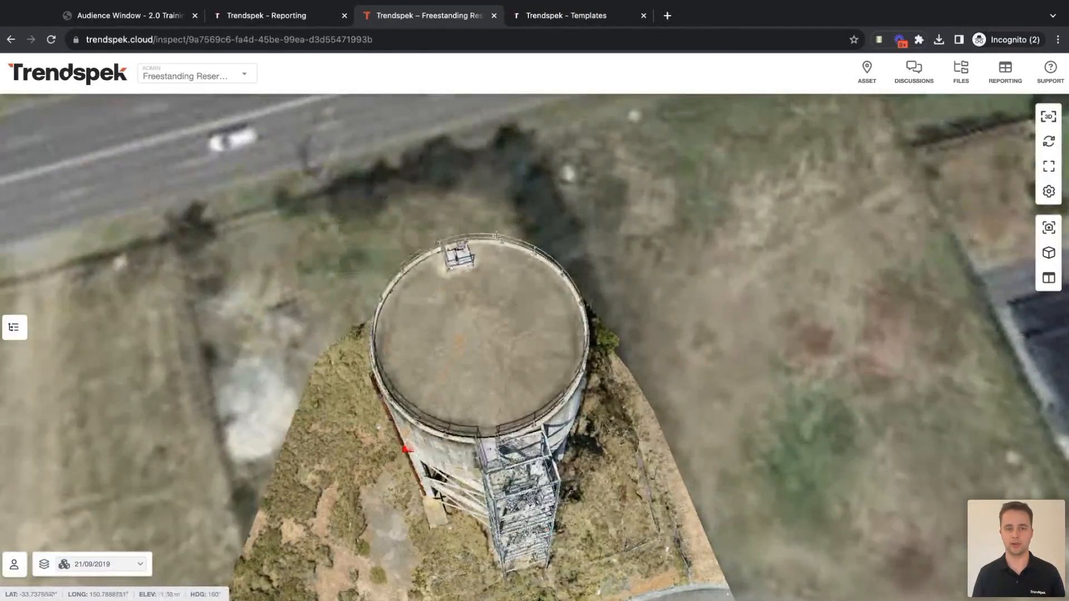
Start a drawing on the tank roof beside the access hatch and place the first outline points along the inner rim
scroll(477, 254, "up", 5)
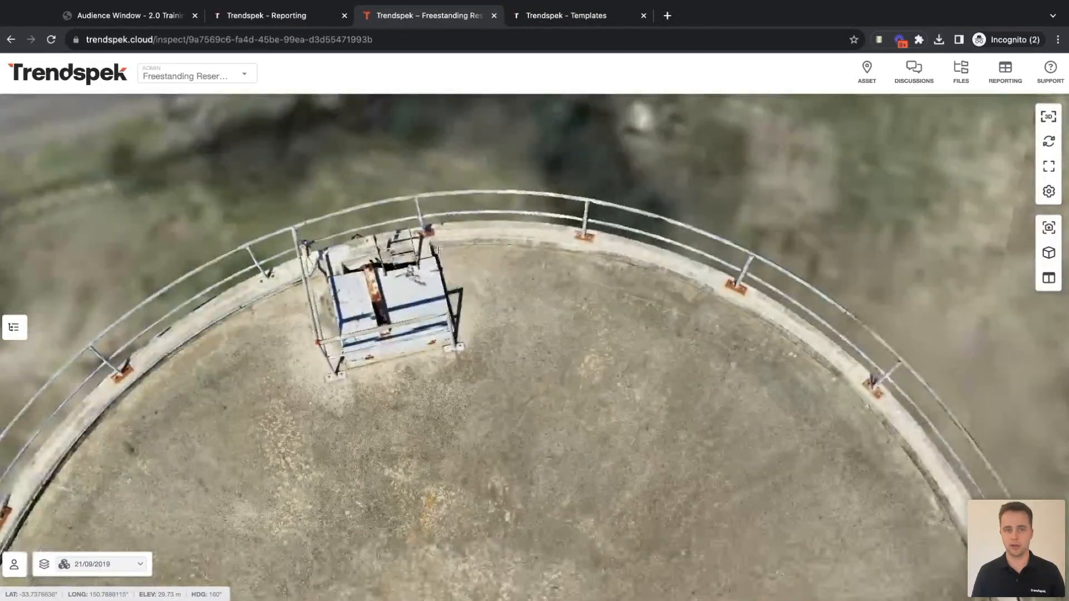
scroll(474, 241, "up", 5)
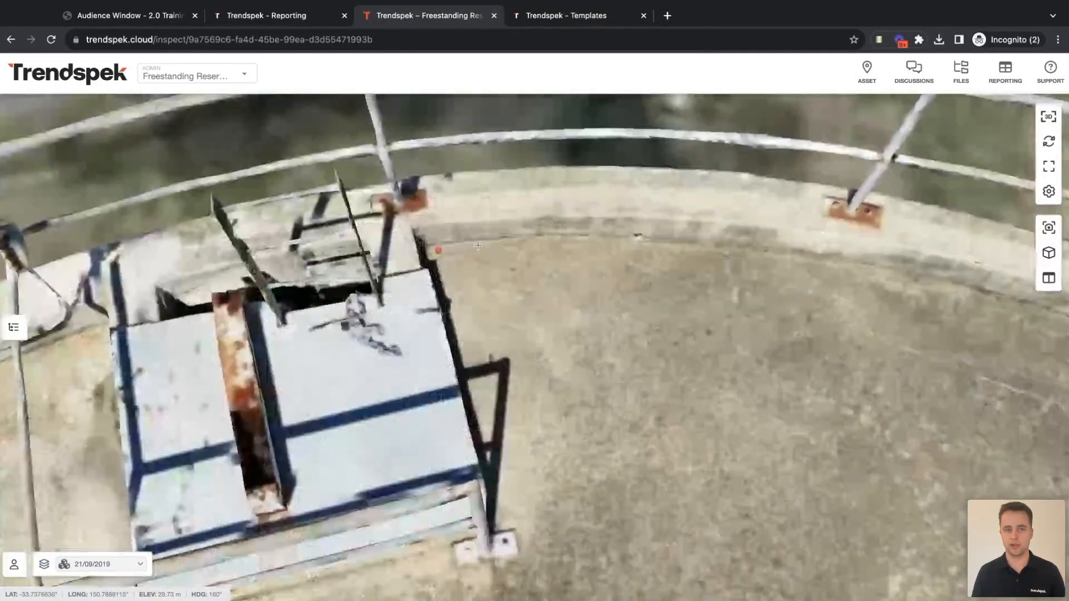
right_click(450, 251)
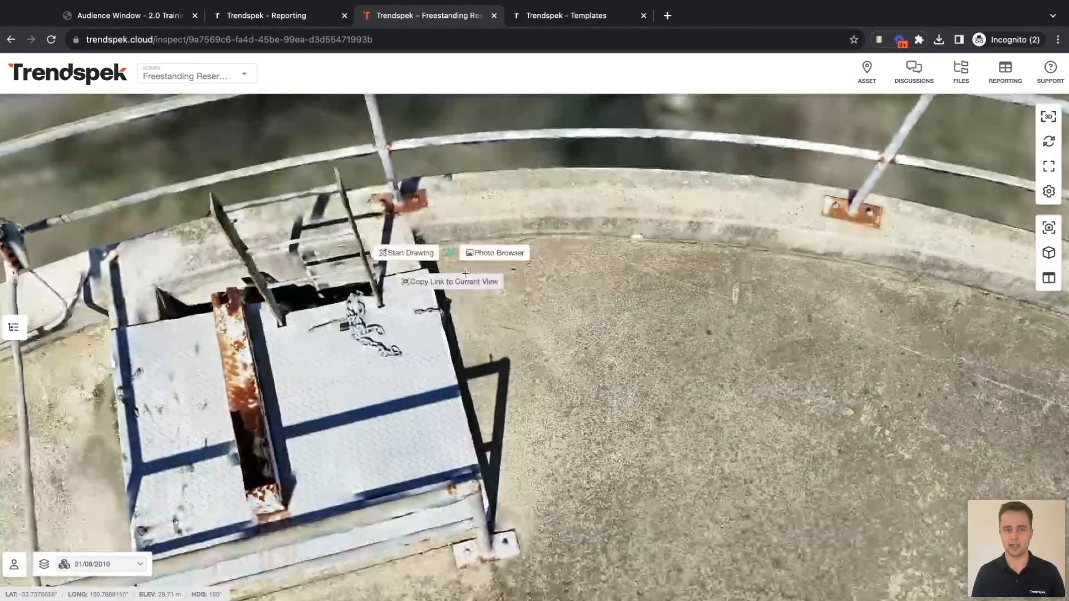
left_click(424, 254)
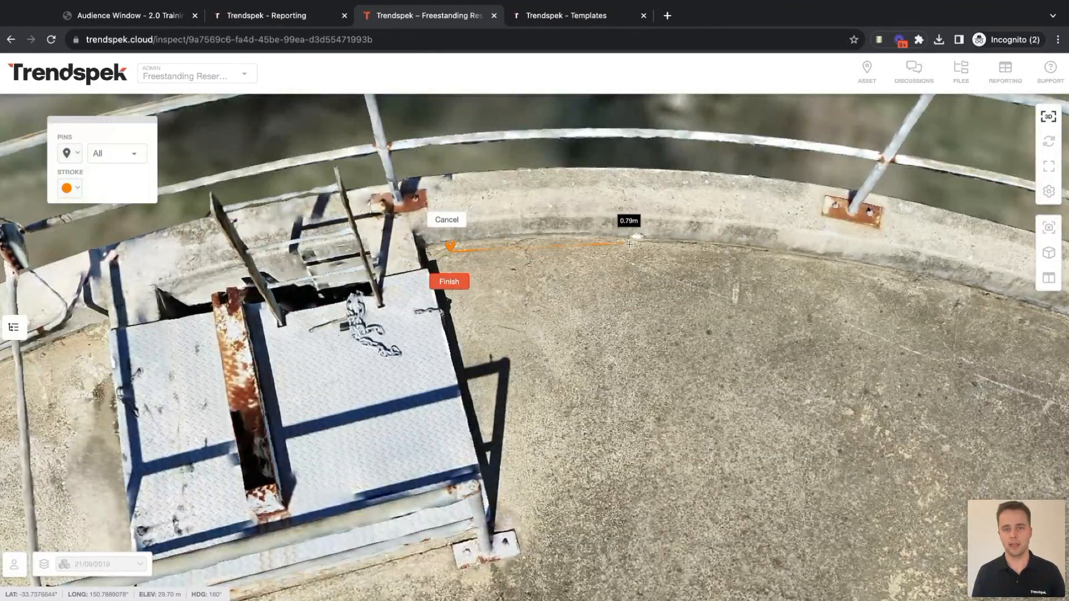
scroll(629, 244, "down", 5)
left_click(699, 280)
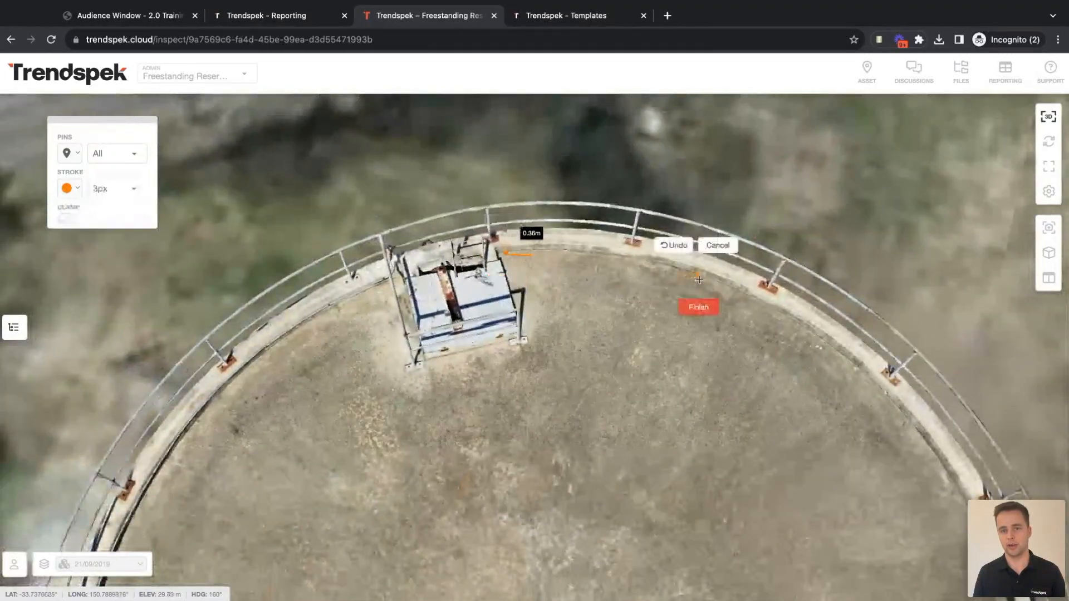
left_click_drag(824, 385, 569, 181)
middle_click_drag(559, 187, 646, 183)
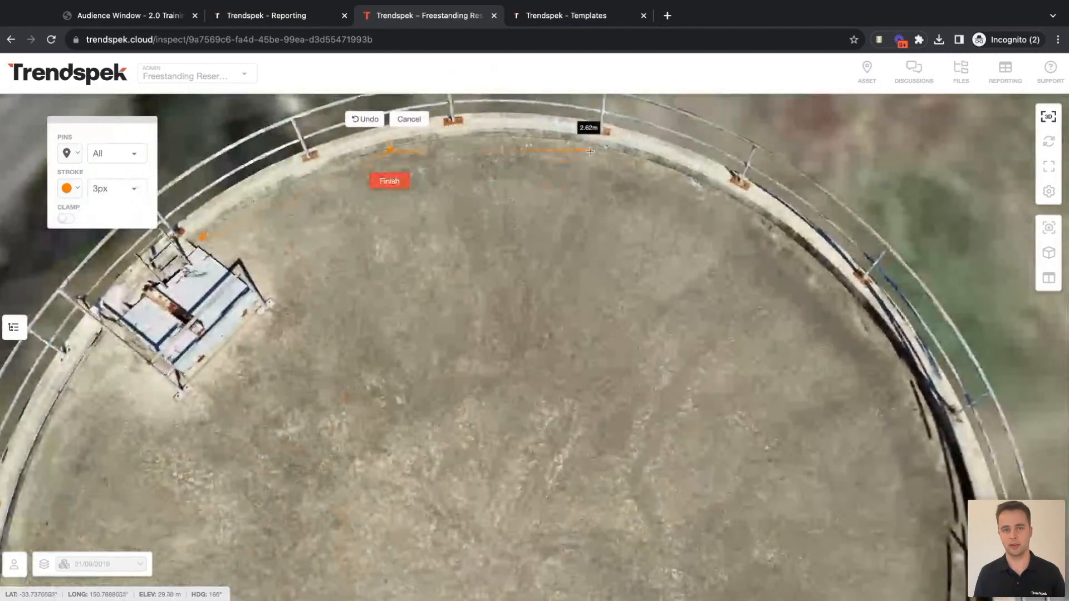
left_click(590, 151)
left_click(780, 237)
Continue the roof outline along the shaded inner rim as far as the stair tower's access platform
left_click_drag(623, 339, 549, 280)
mouse_move(548, 279)
middle_mouse_down()
mouse_move(774, 279)
mouse_move(754, 278)
middle_mouse_up()
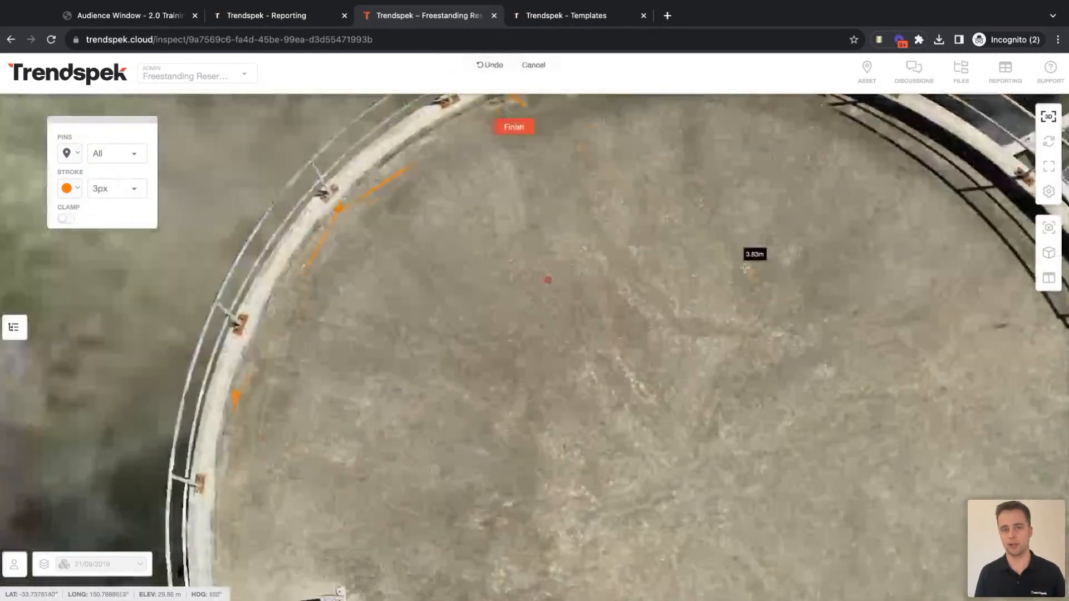
scroll(740, 250, "down", 5)
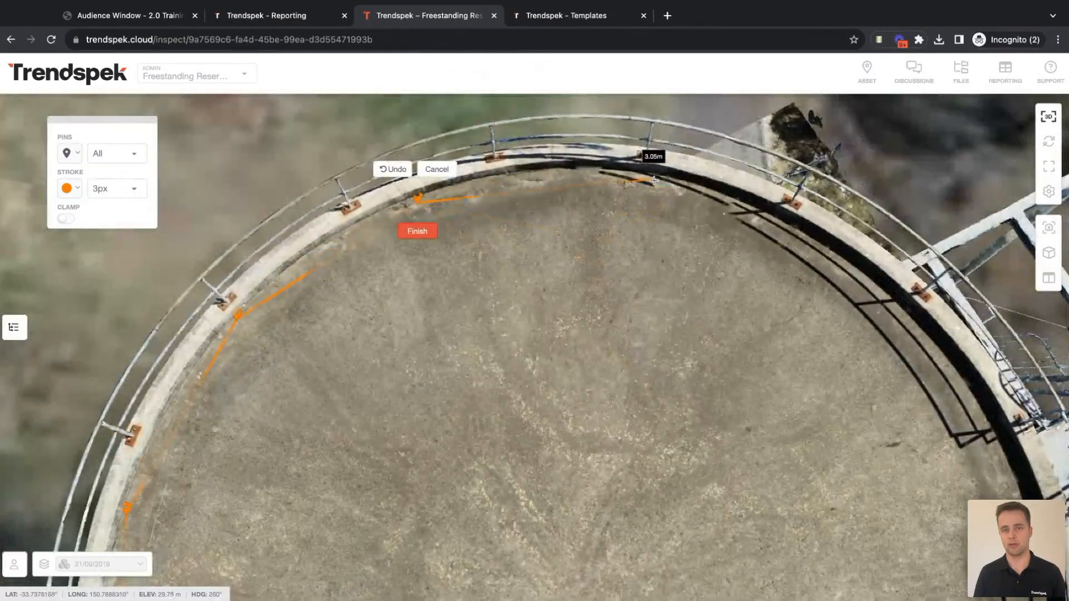
left_click(655, 180)
left_click_drag(840, 434, 509, 327)
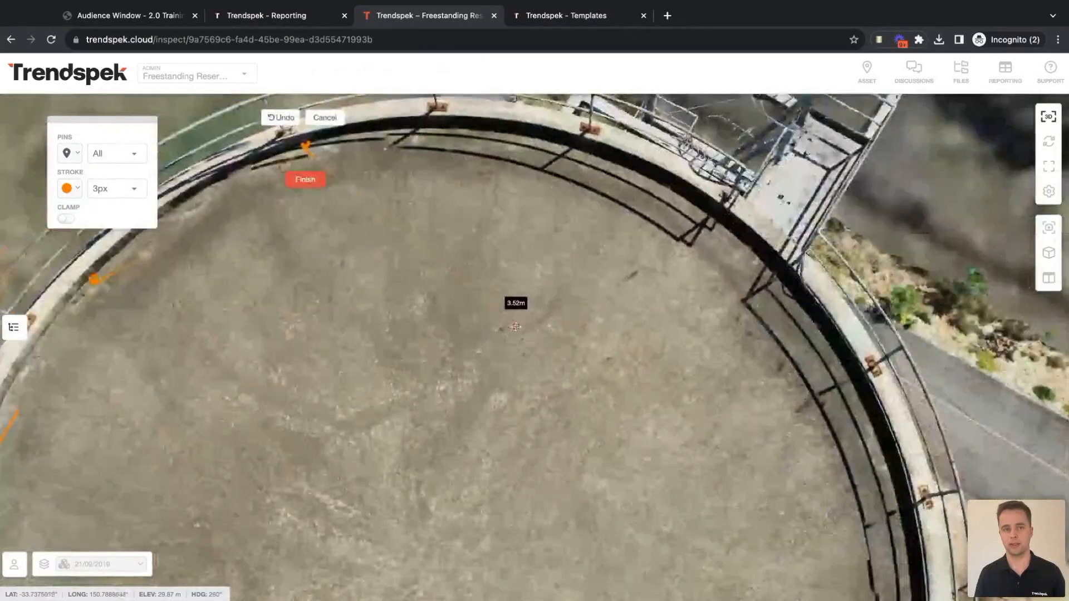
left_click(543, 137)
left_click(758, 266)
Extend the roof outline past the access platform with points along the rim on the far side of the roof
left_click_drag(786, 402, 585, 257)
middle_click_drag(584, 257, 466, 286)
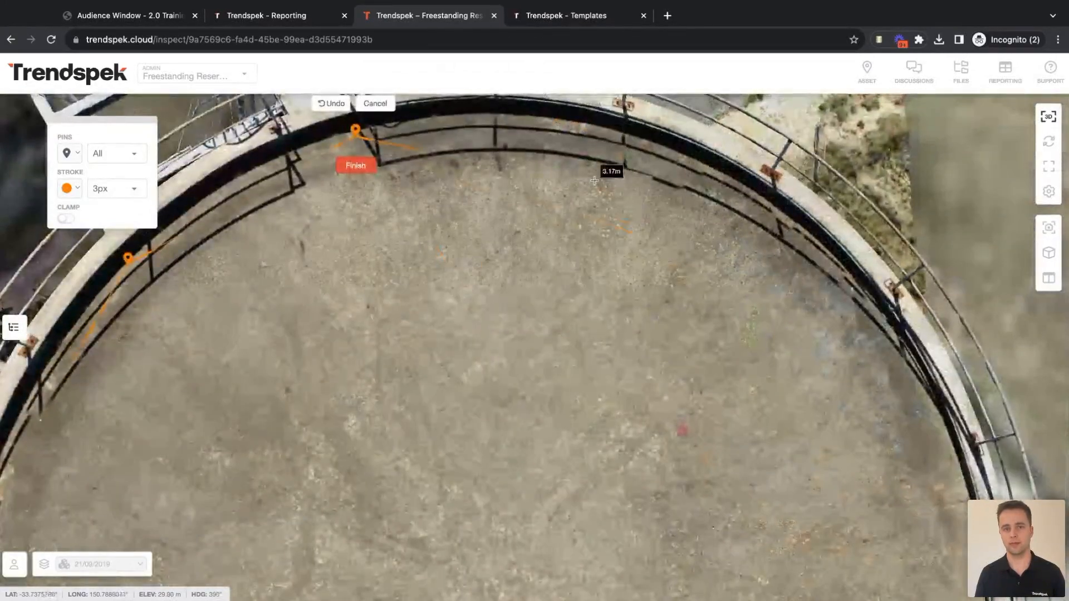
left_click(589, 120)
scroll(820, 391, "up", 2)
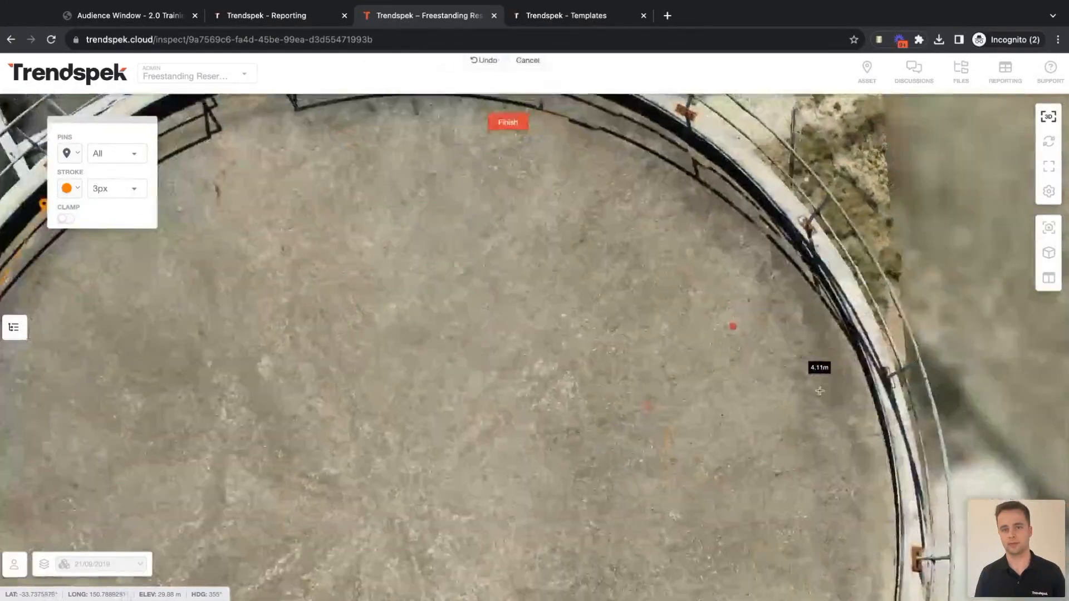
left_click(692, 158)
middle_click_drag(597, 240, 594, 246)
left_click_drag(873, 221, 680, 325)
left_click(581, 211)
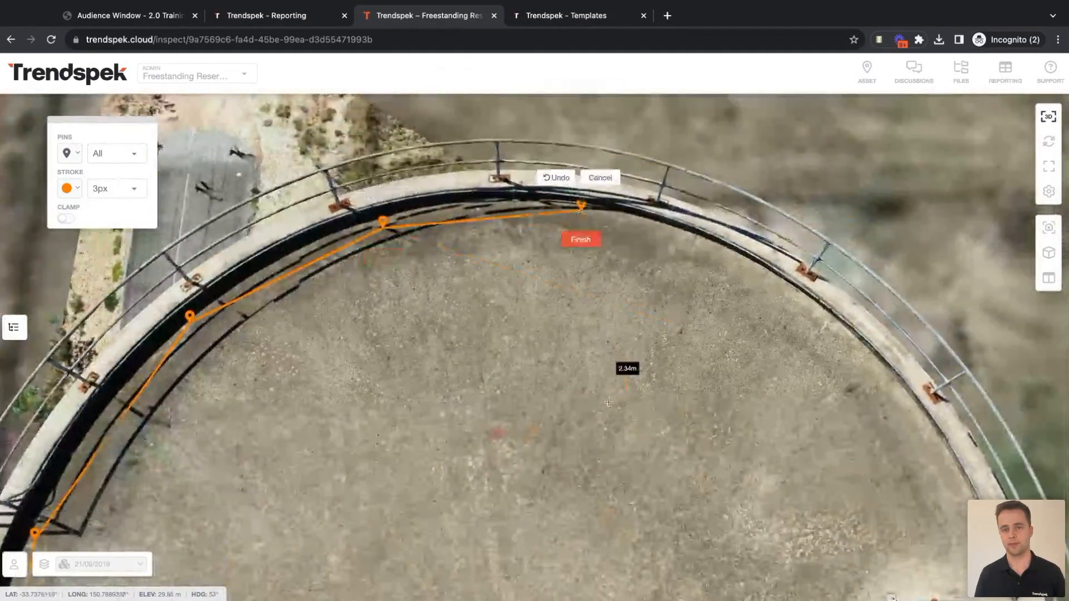
left_click(786, 280)
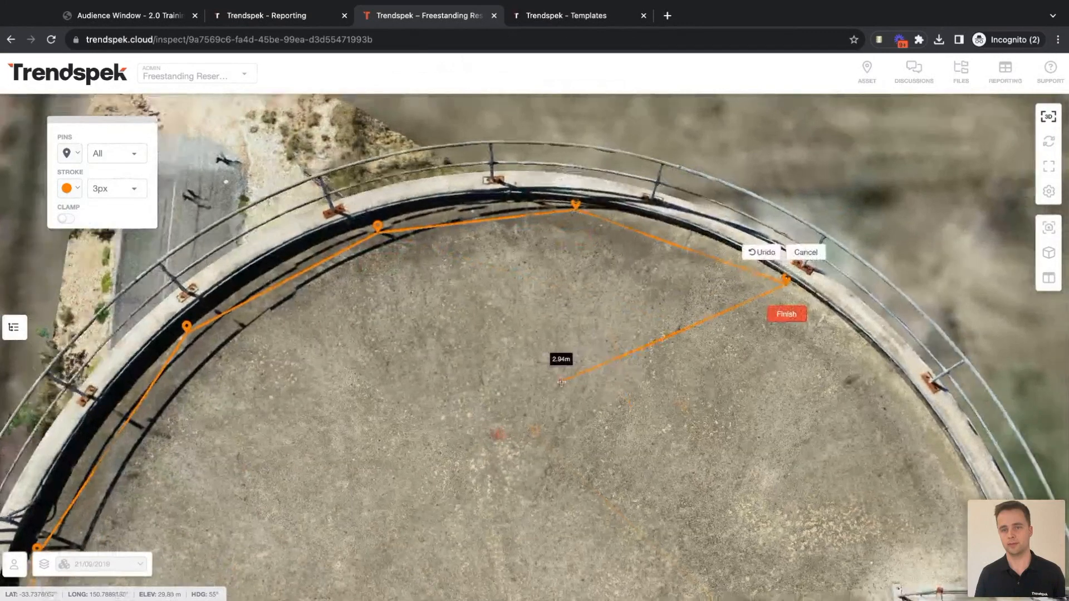
Close the roof outline into a polygon by continuing behind the access hatch to its starting point
middle_click_drag(561, 383, 718, 378)
left_click_drag(819, 298, 714, 383)
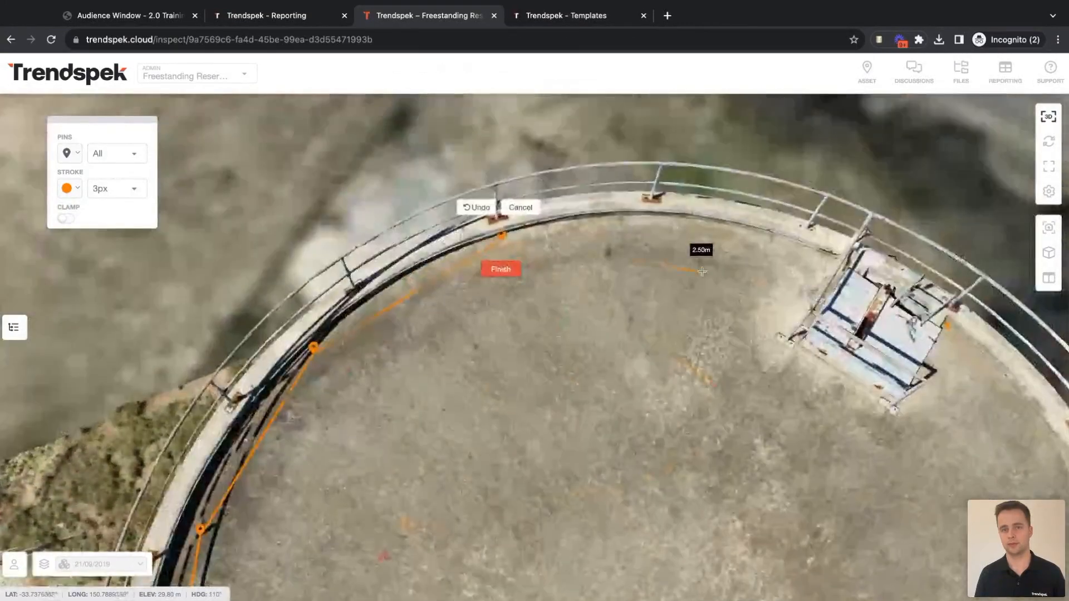
left_click(723, 230)
left_click(950, 325)
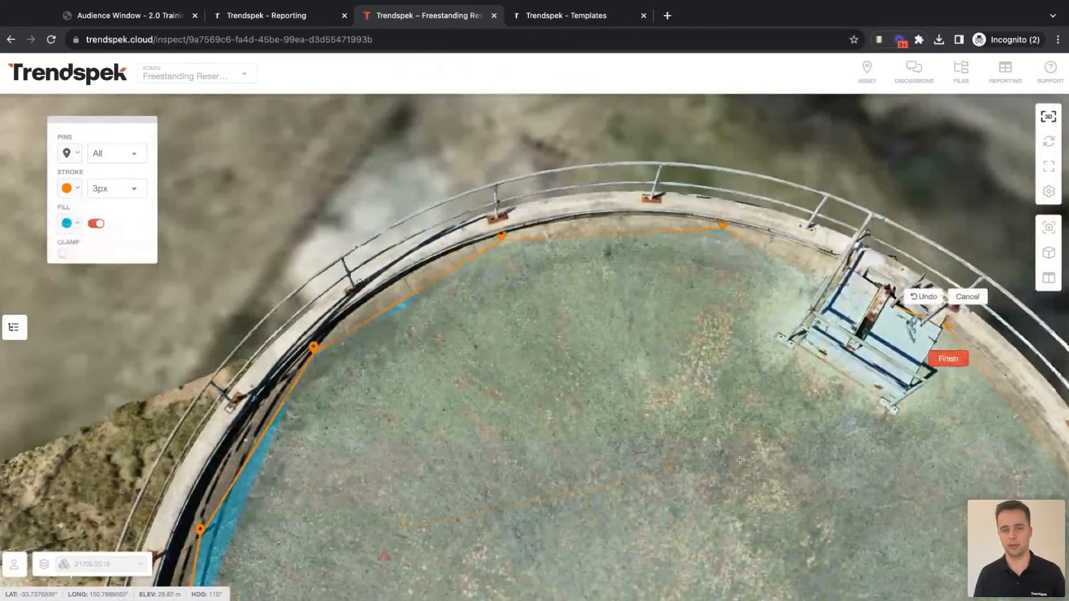
Turn off the roof polygon's fill, set its pins to None and make its stroke grey
scroll(740, 460, "down", 6)
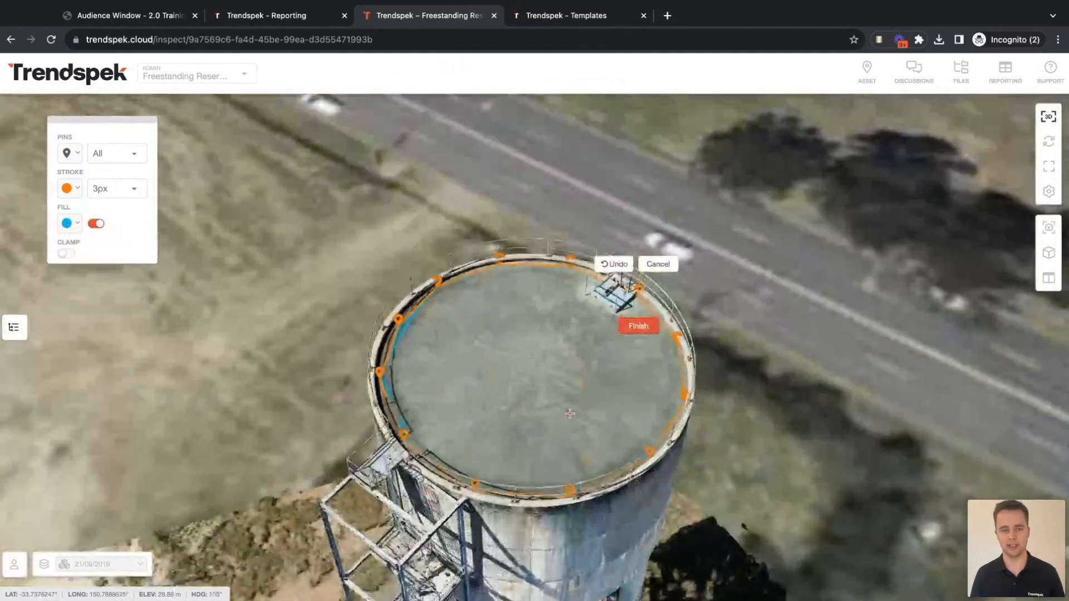
left_click(103, 225)
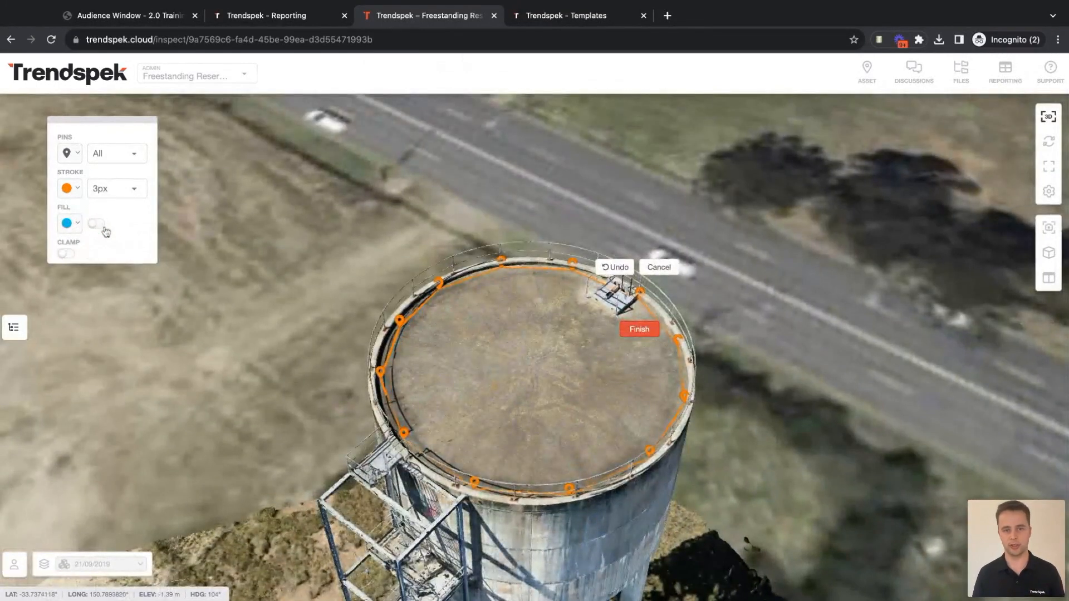
left_click(110, 158)
left_click(113, 193)
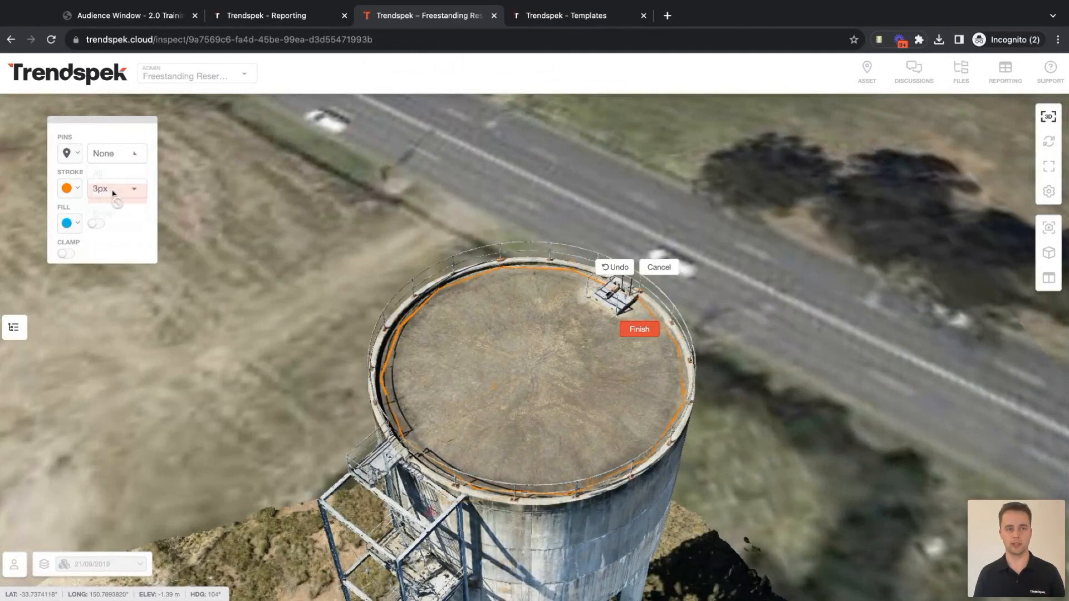
left_click(80, 195)
left_click(172, 211)
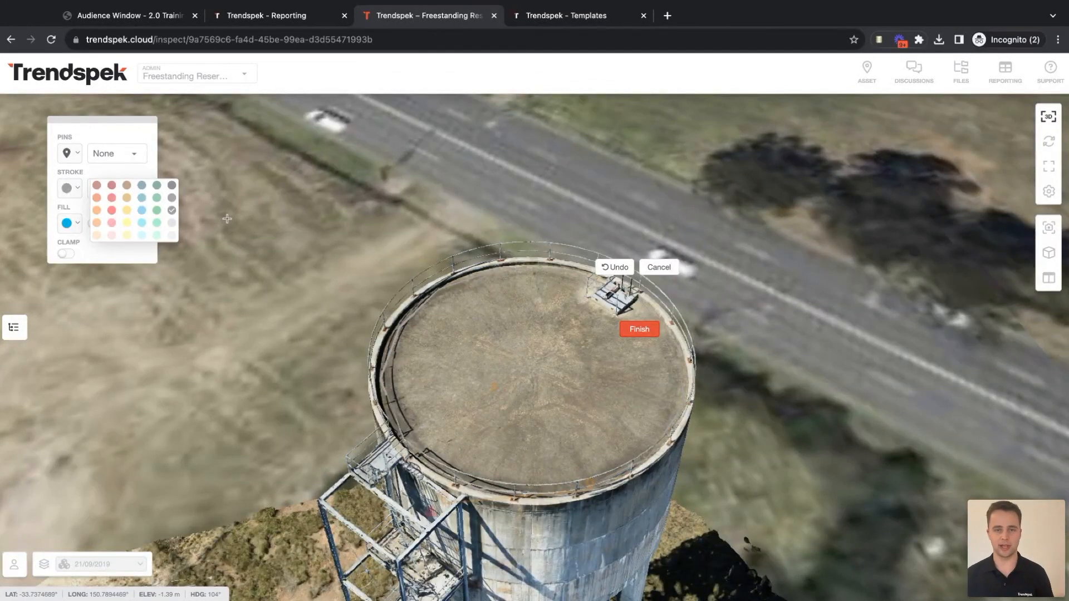
Finish the roof polygon and create it as a Roof Deflection with the Average plane type and Normal accuracy
scroll(527, 422, "up", 5)
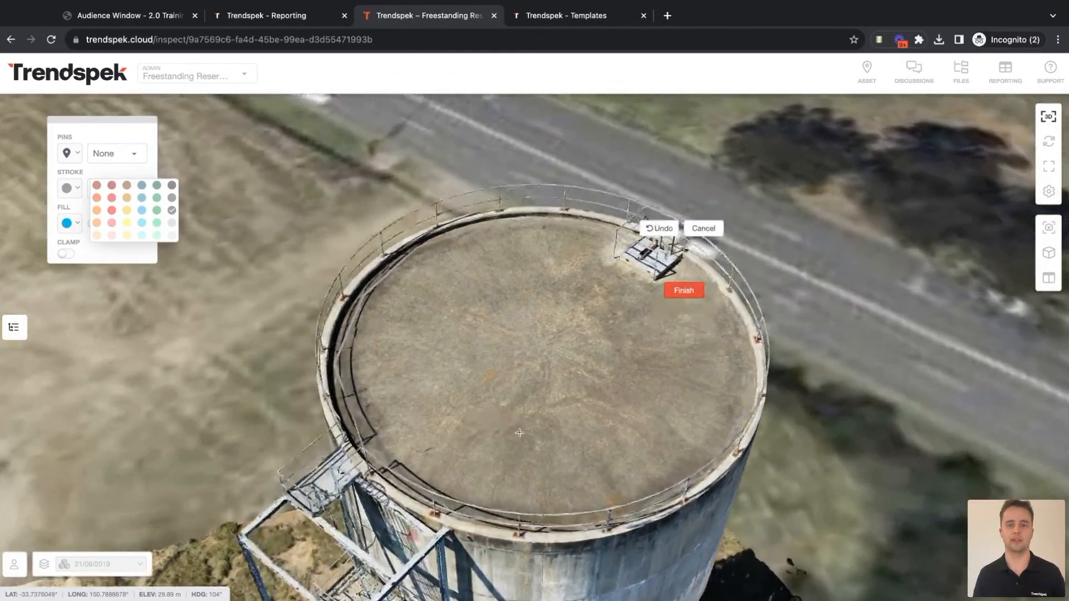
scroll(527, 419, "up", 3)
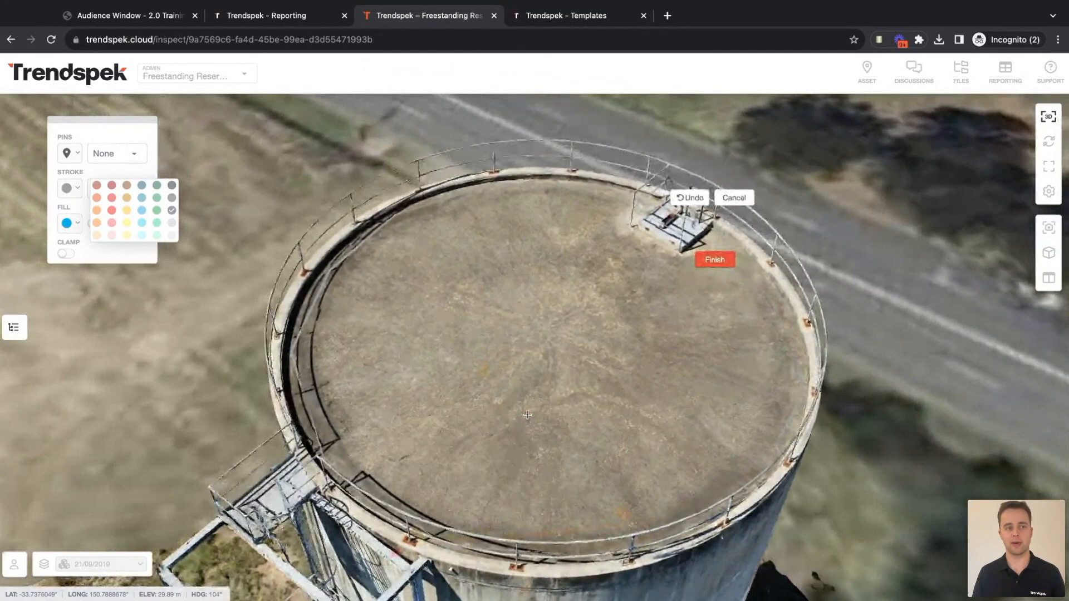
left_click(717, 260)
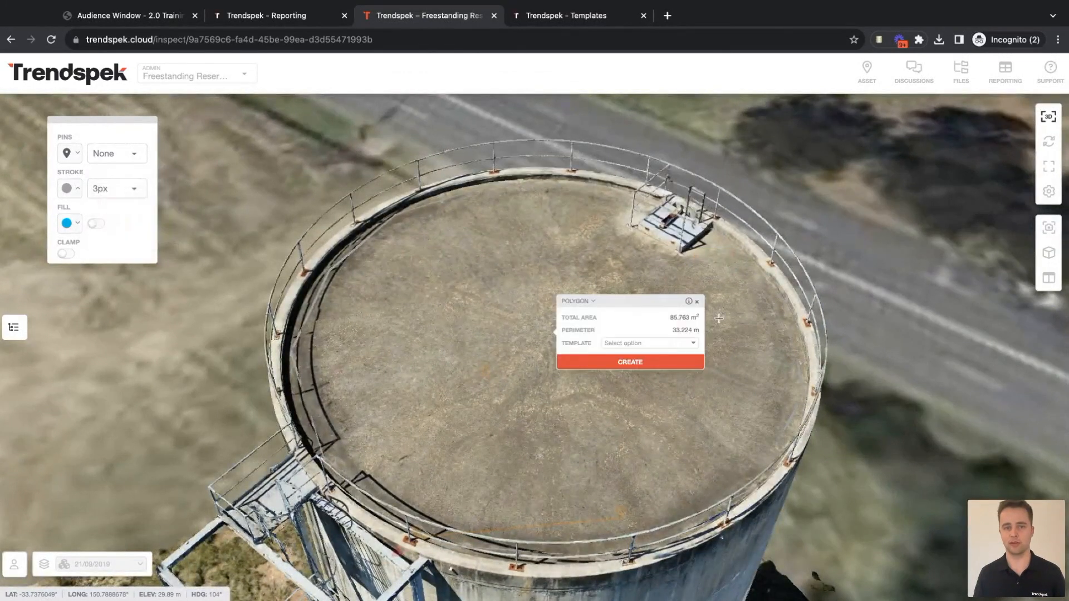
left_click(582, 301)
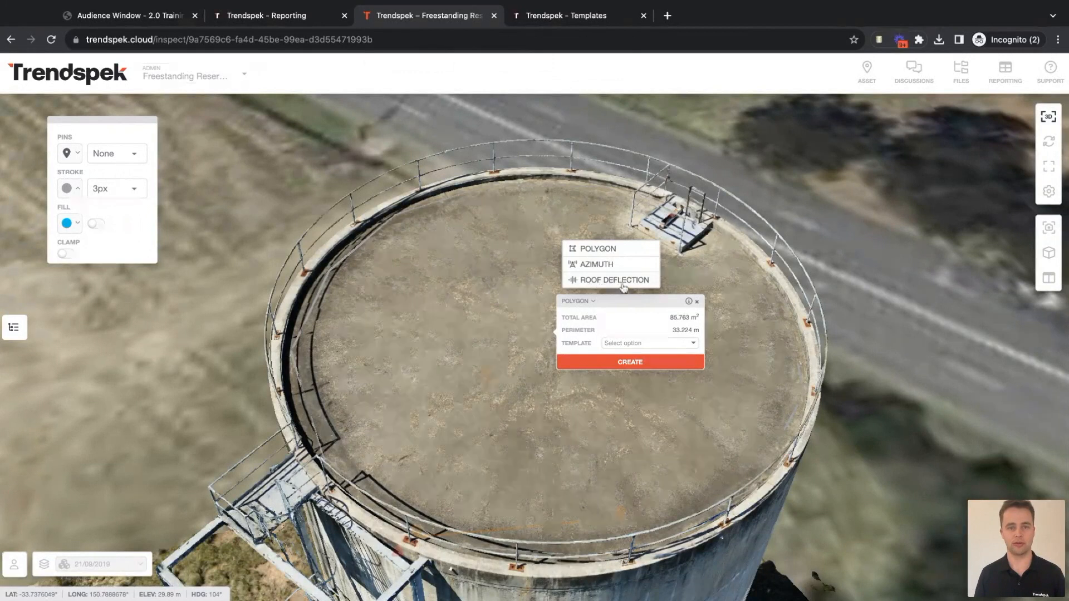
left_click(599, 281)
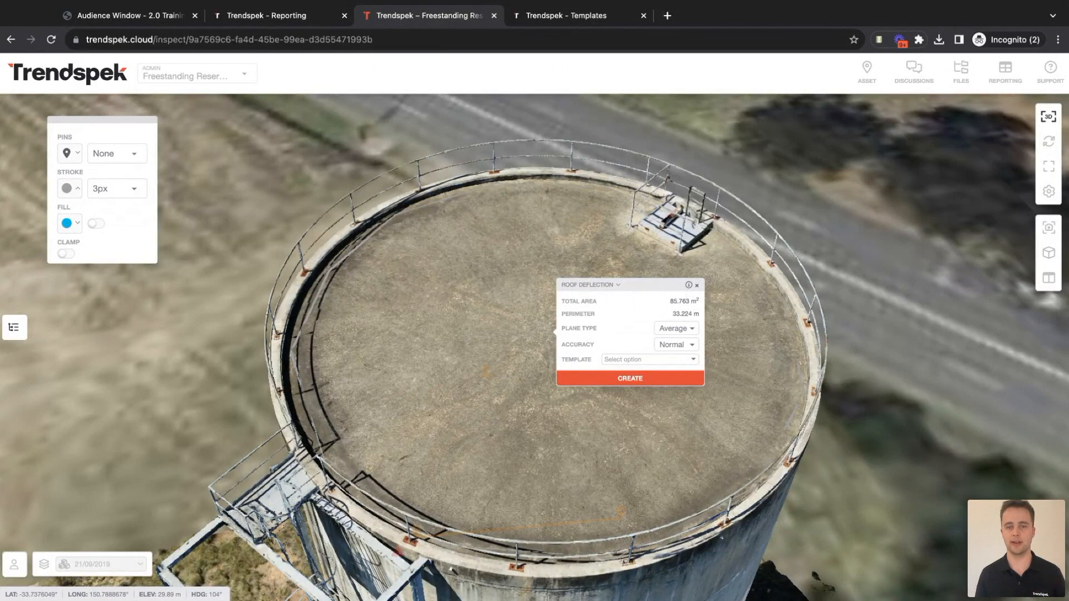
left_click(638, 381)
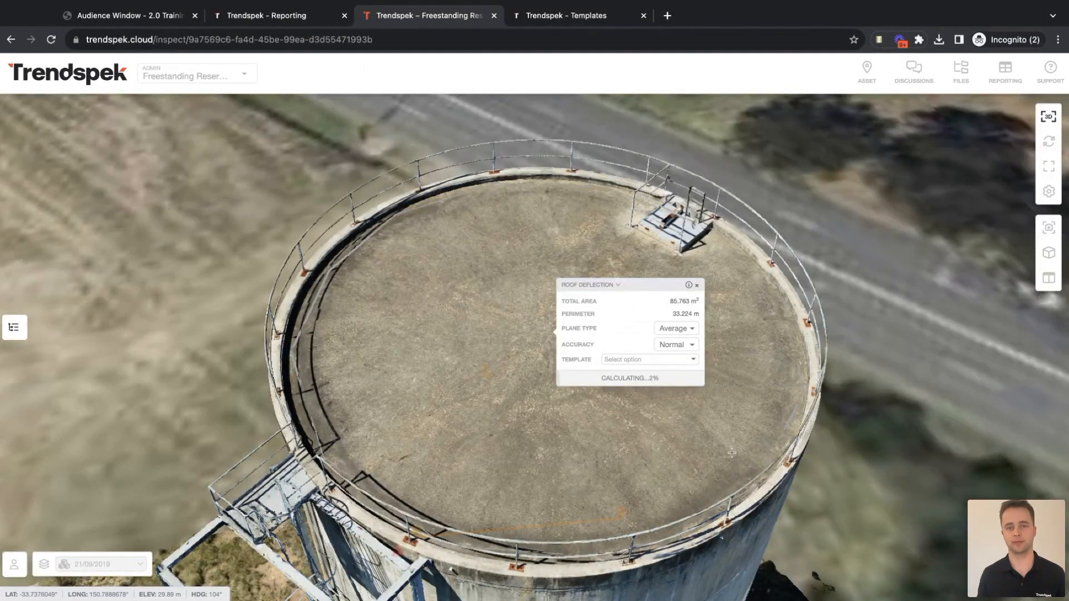
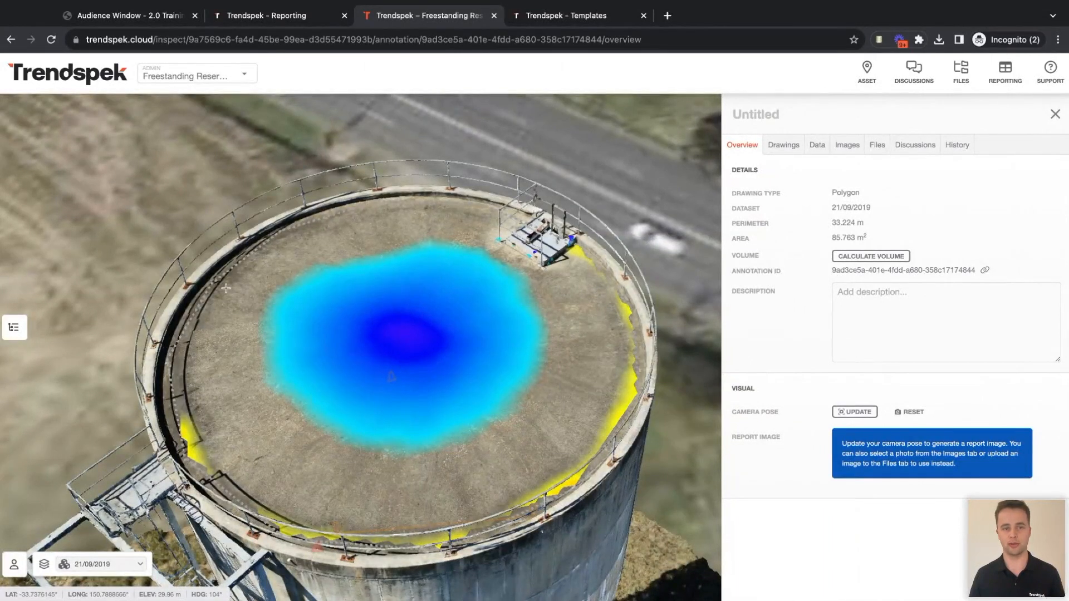
Set both inner bounds of the roof's surface deflection scale to 0
left_click(786, 146)
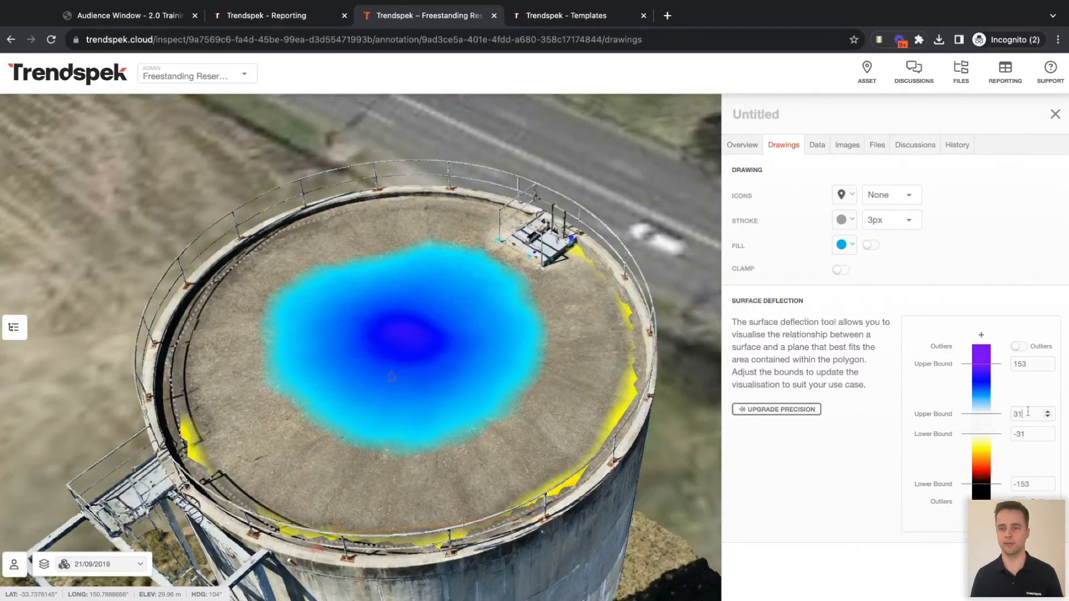
key("BackSpace")
key("BackSpace")
type("0")
key("Tab")
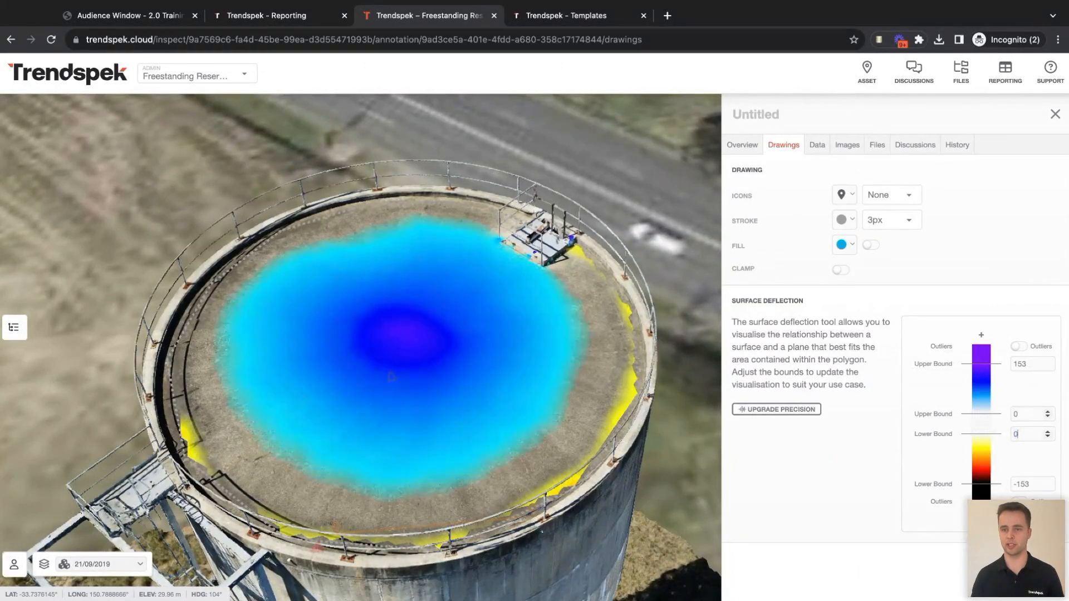
key("Tab")
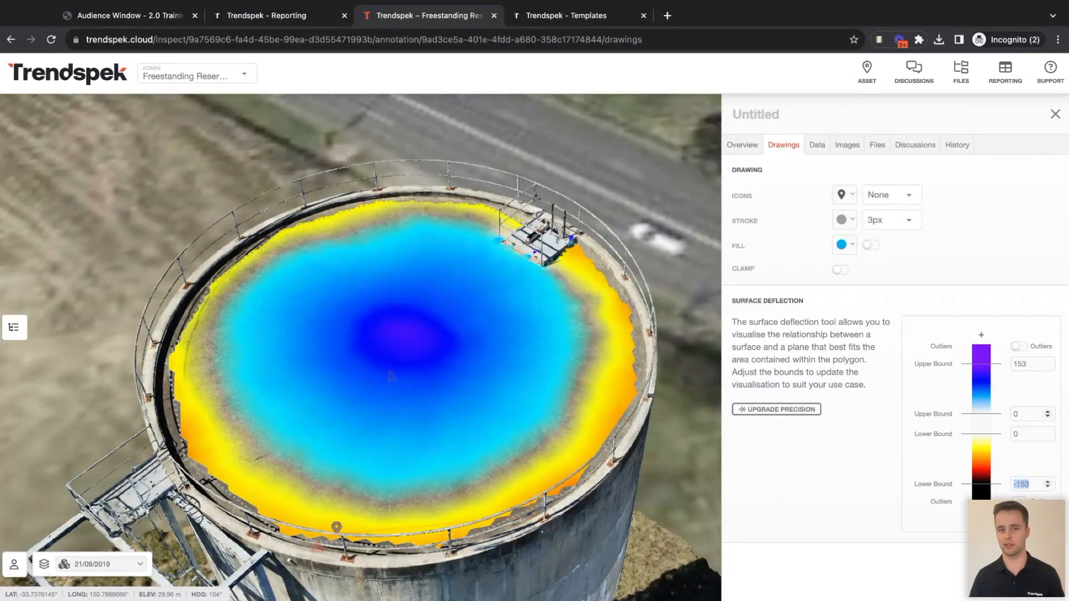
Set the outer surface deflection bounds to 100 and -100, and show the upper outliers
double_click(1023, 364)
type("100")
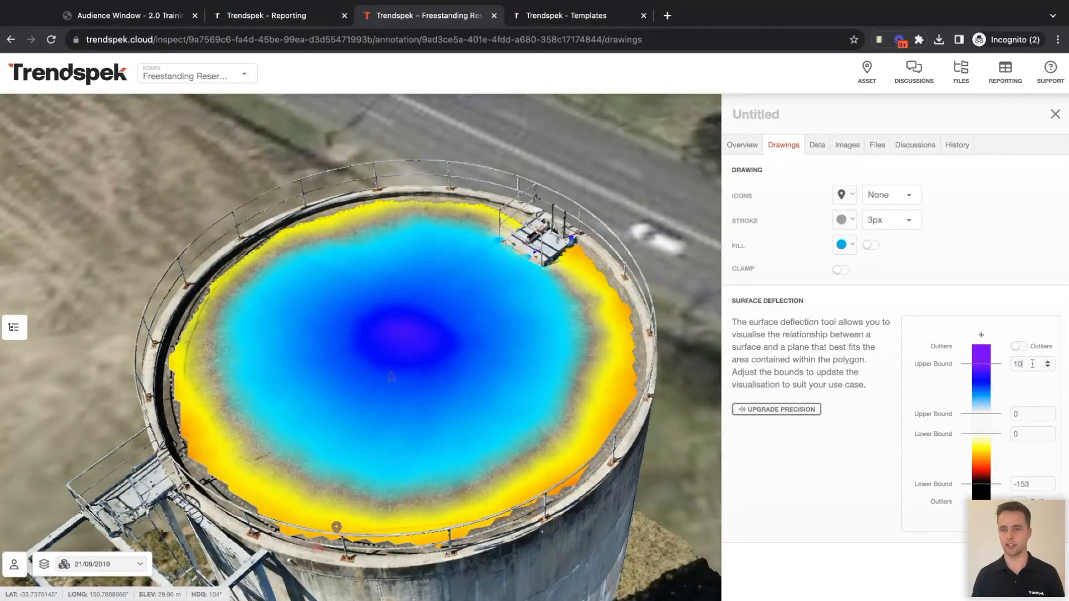
key("Tab")
key("Tab")
key("Tab")
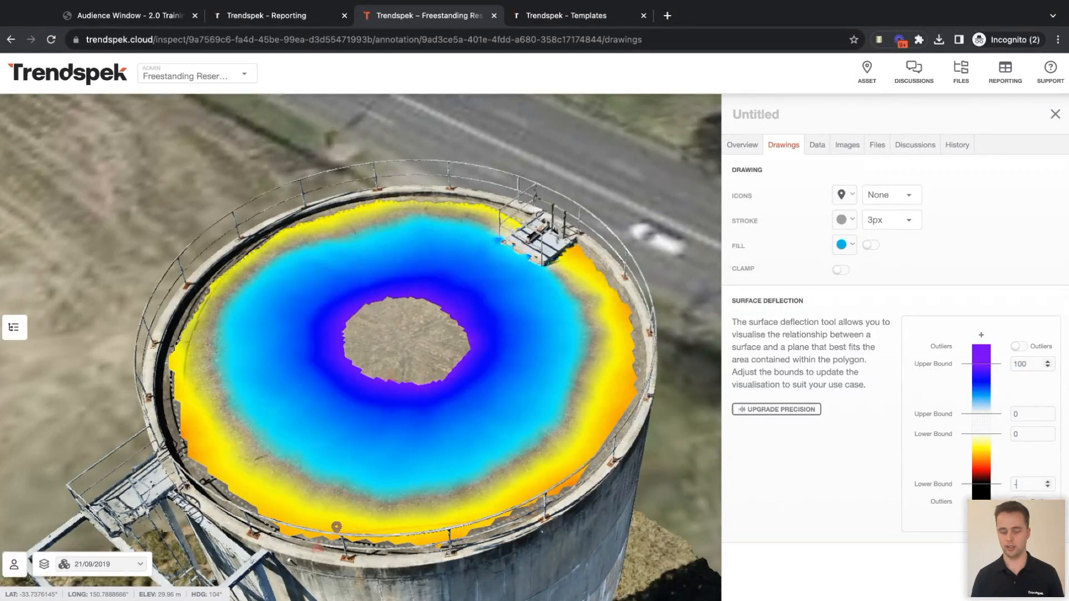
left_click(1020, 347)
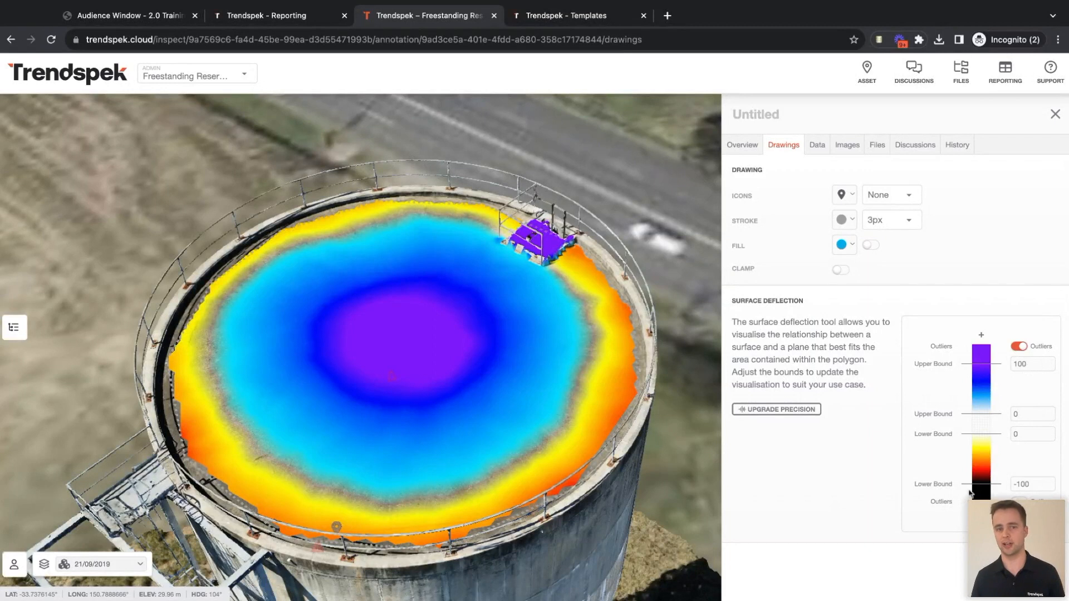
Try an outer upper bound of 120 for the surface deflection
left_click(1035, 365)
key("BackSpace")
key("BackSpace")
type("20")
key("Tab")
Set the outer upper bound of the surface deflection to 130
left_click(1034, 364)
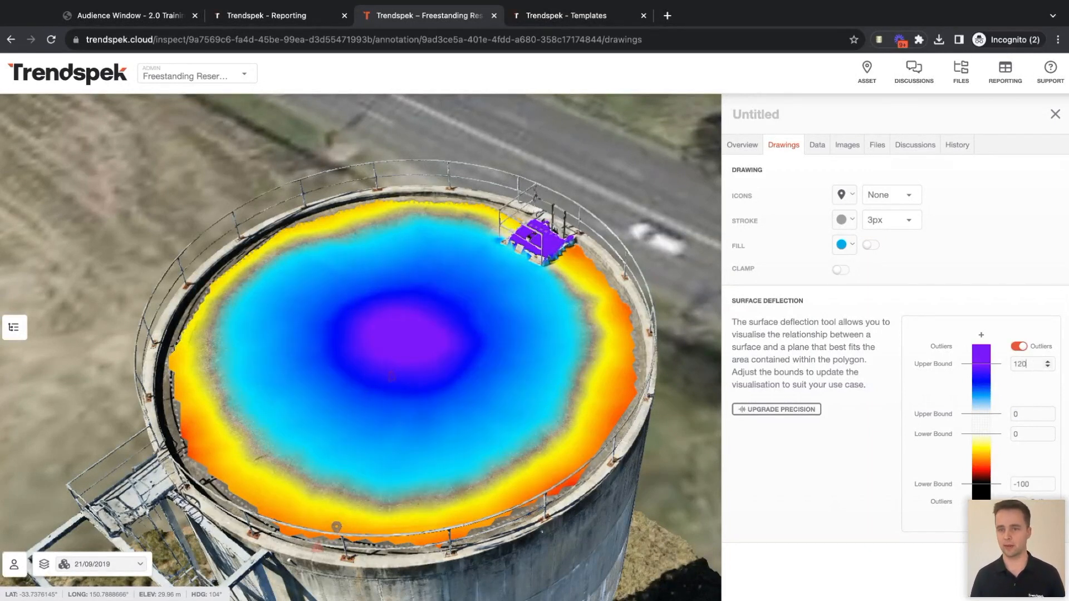
key("BackSpace")
key("BackSpace")
type("30")
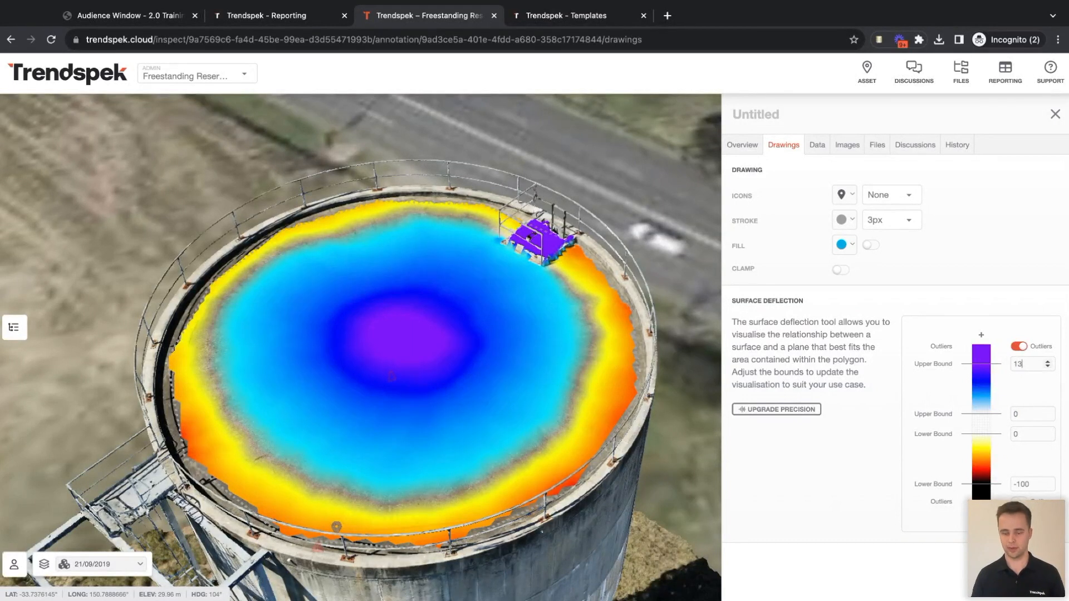
key("Tab")
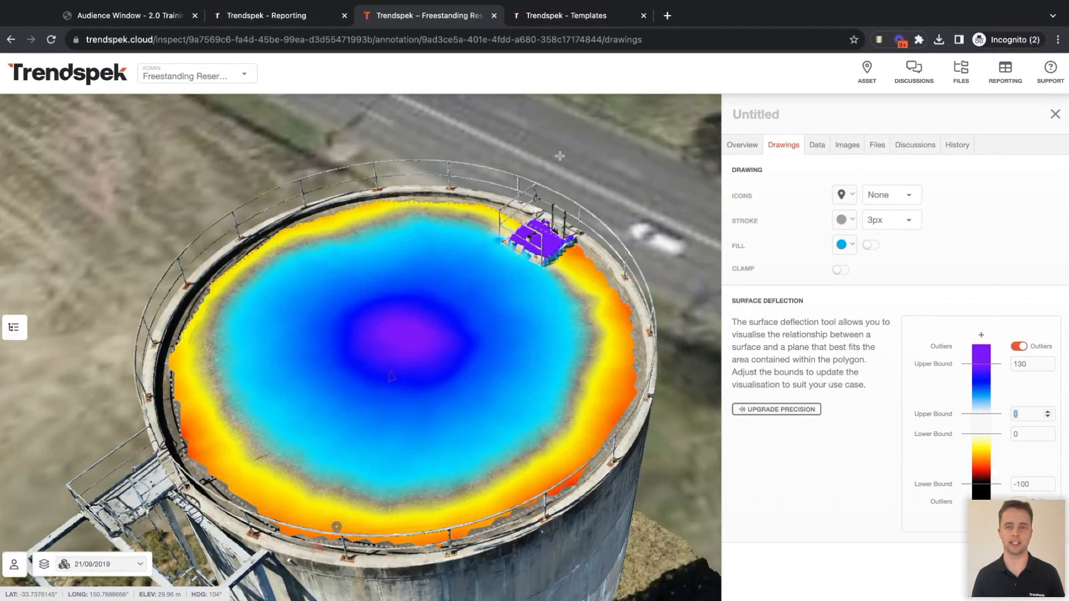
Name the roof annotation "Deflection Tool" and close its details
left_click(772, 121)
type("Defl")
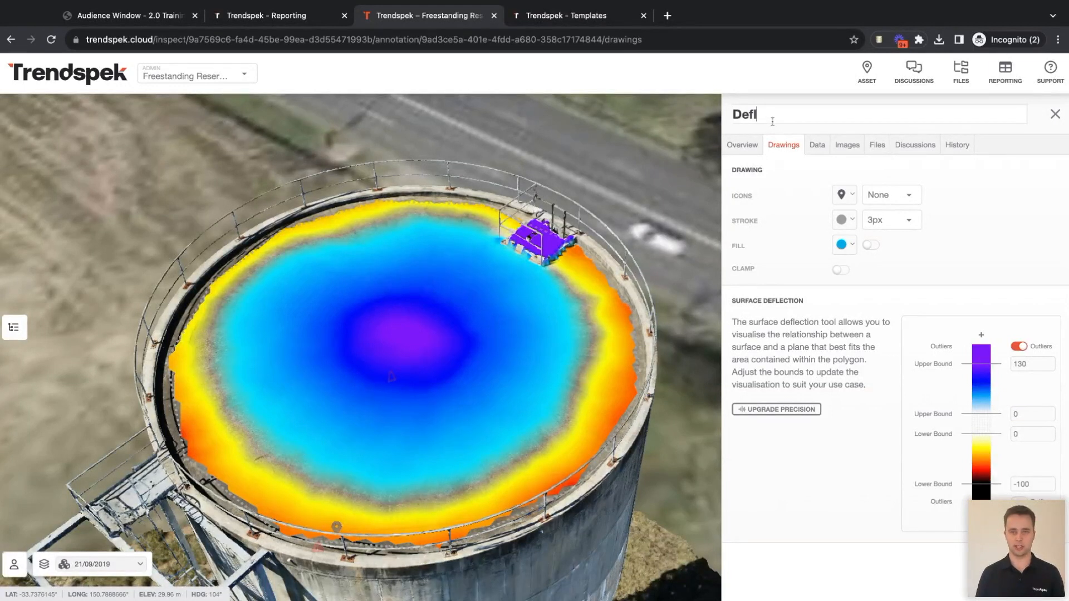
type("ection Tiool")
key("BackSpace")
key("BackSpace")
key("BackSpace")
key("BackSpace")
type("ool")
key("Return")
left_click(1054, 117)
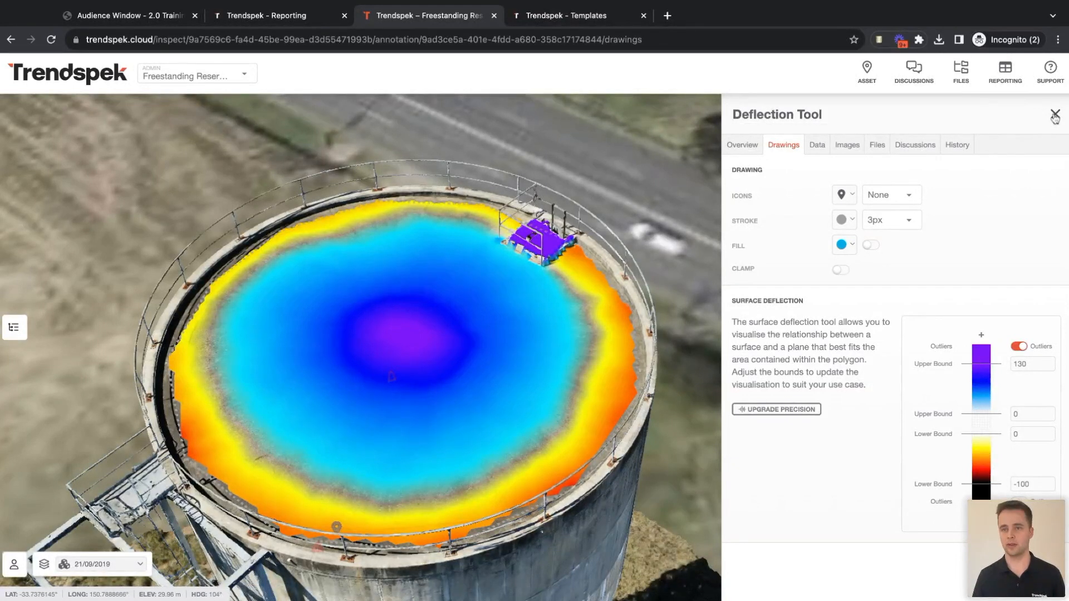
scroll(566, 313, "down", 3)
scroll(566, 313, "down", 5)
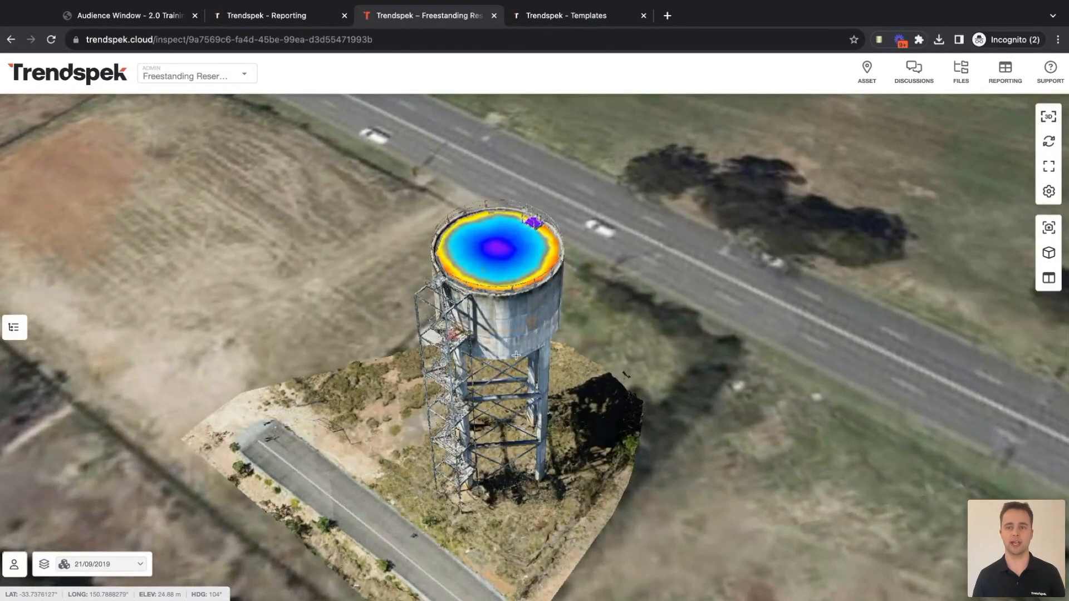
Leave the reservoir model for the dashboard and open the asset roles permissions
left_click(105, 79)
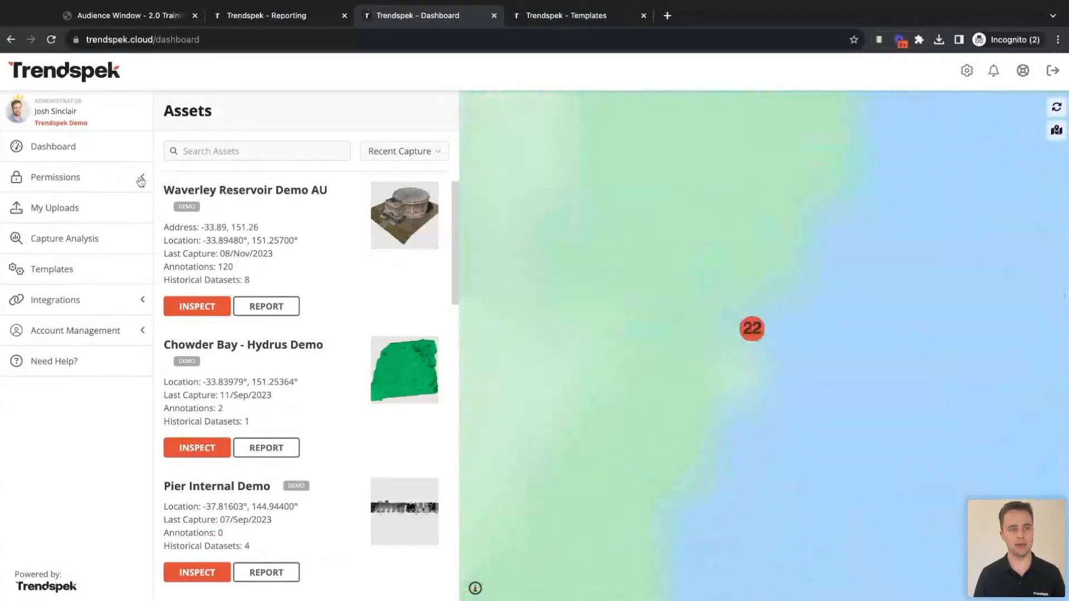
left_click(127, 184)
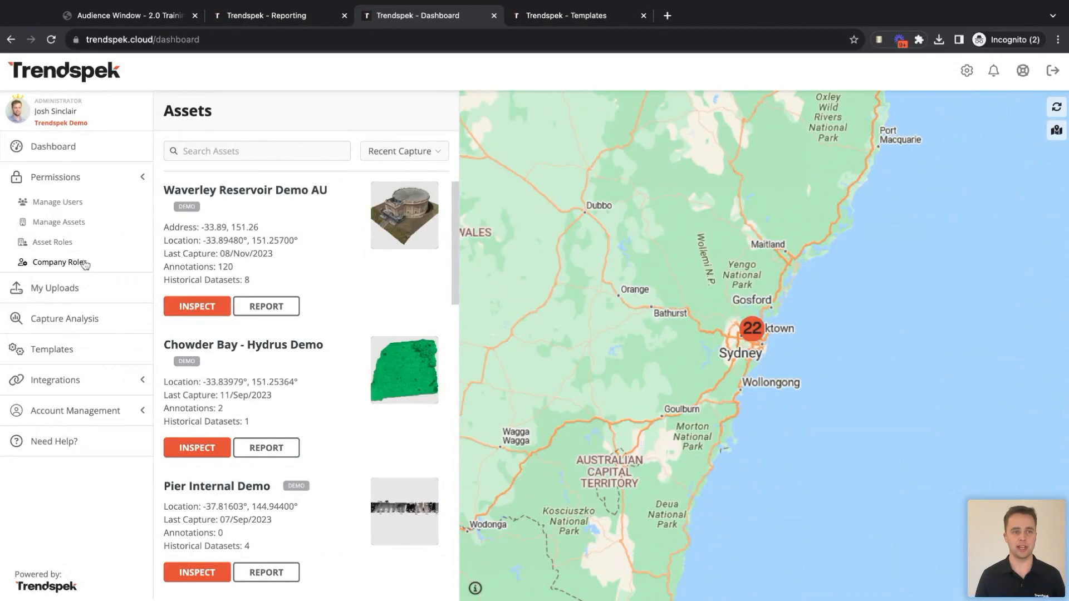
left_click(53, 243)
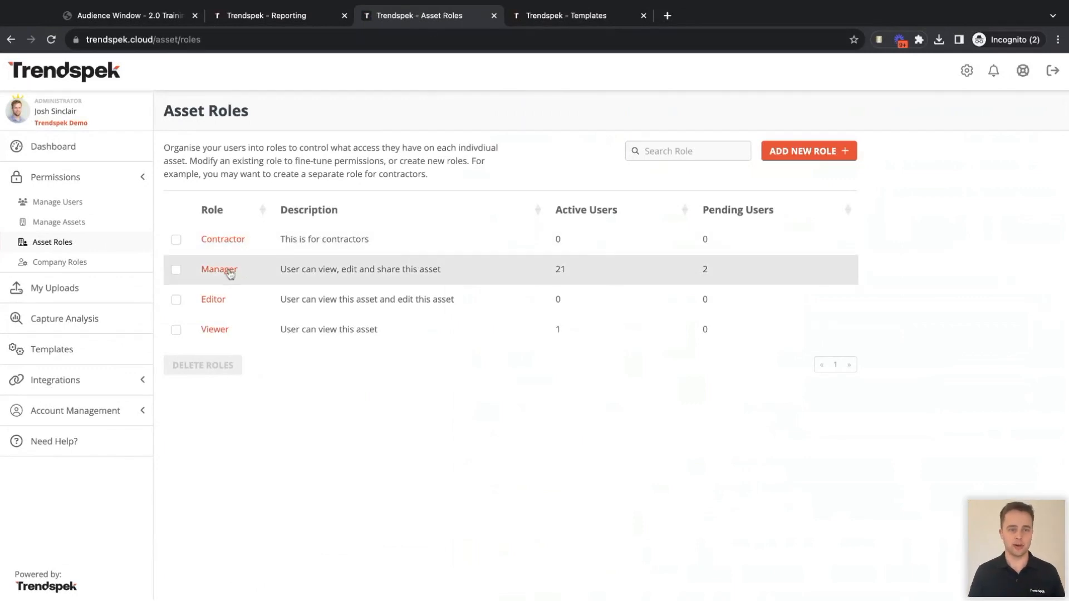
Review the Viewer role's annotation, asset, setting and custom field permissions
left_click(226, 333)
scroll(555, 420, "down", 6)
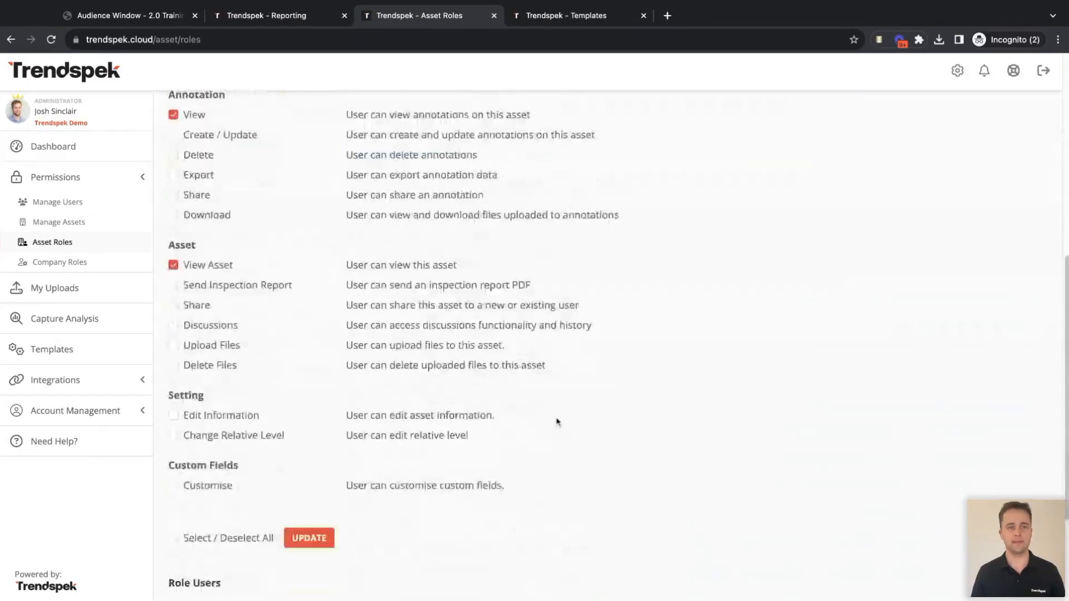
scroll(537, 348, "up", 4)
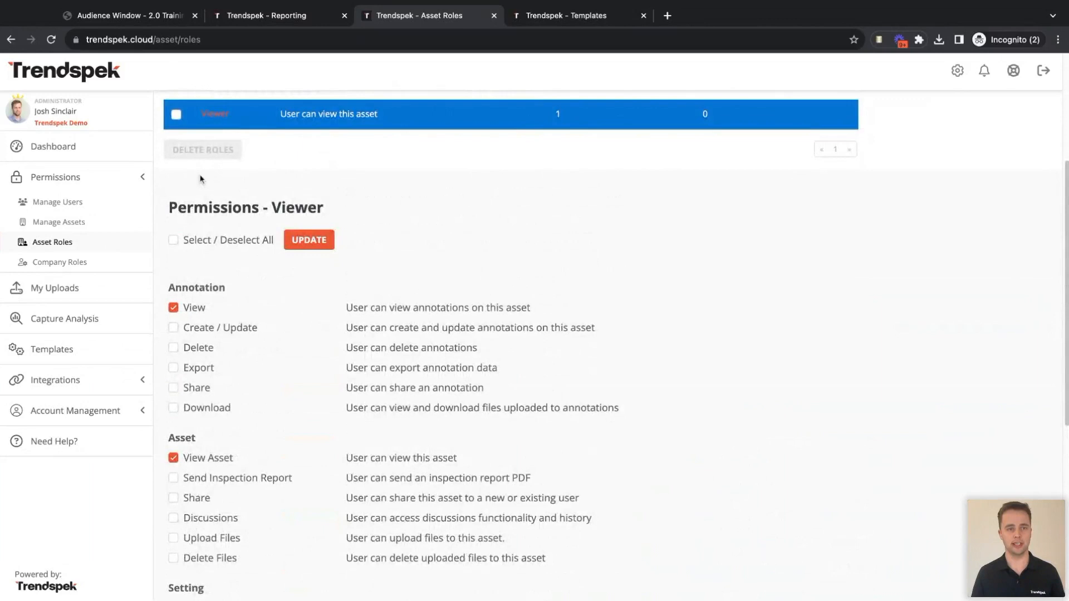
scroll(256, 196, "down", 1)
scroll(257, 196, "down", 1)
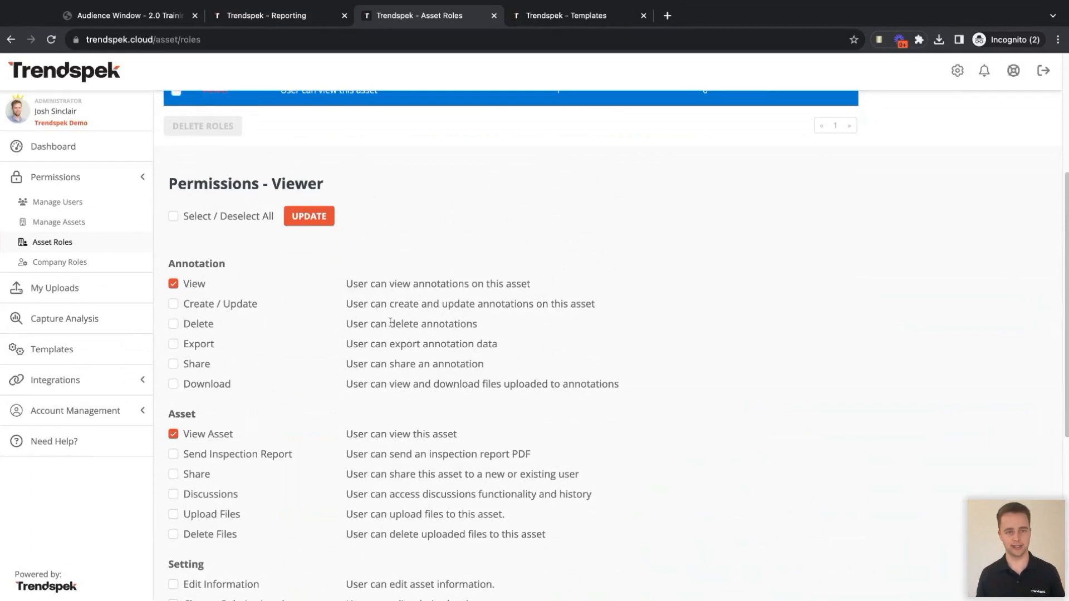
scroll(356, 340, "down", 1)
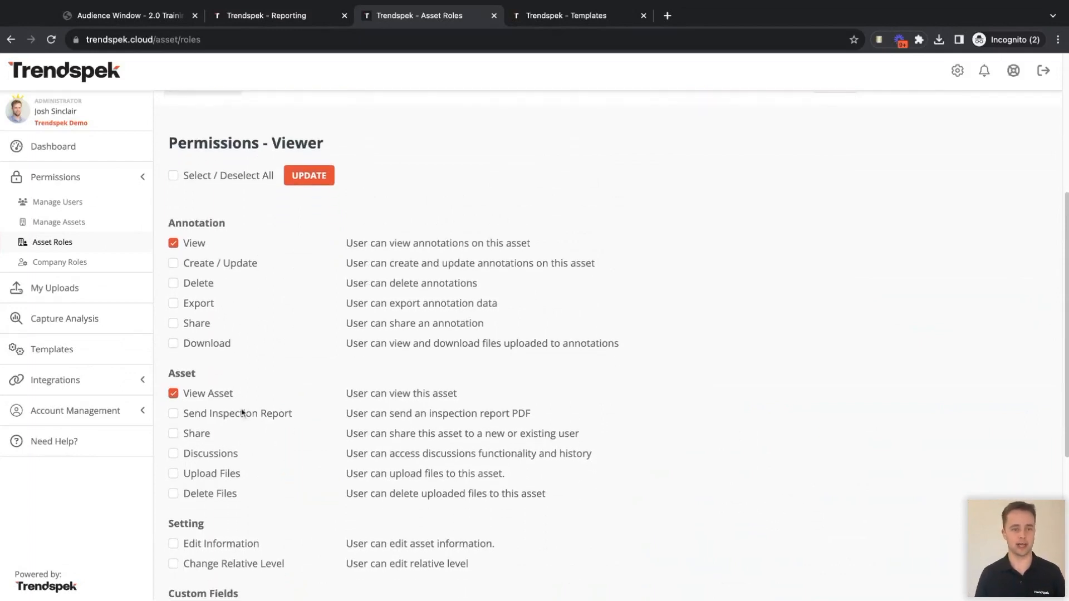
scroll(276, 375, "down", 5)
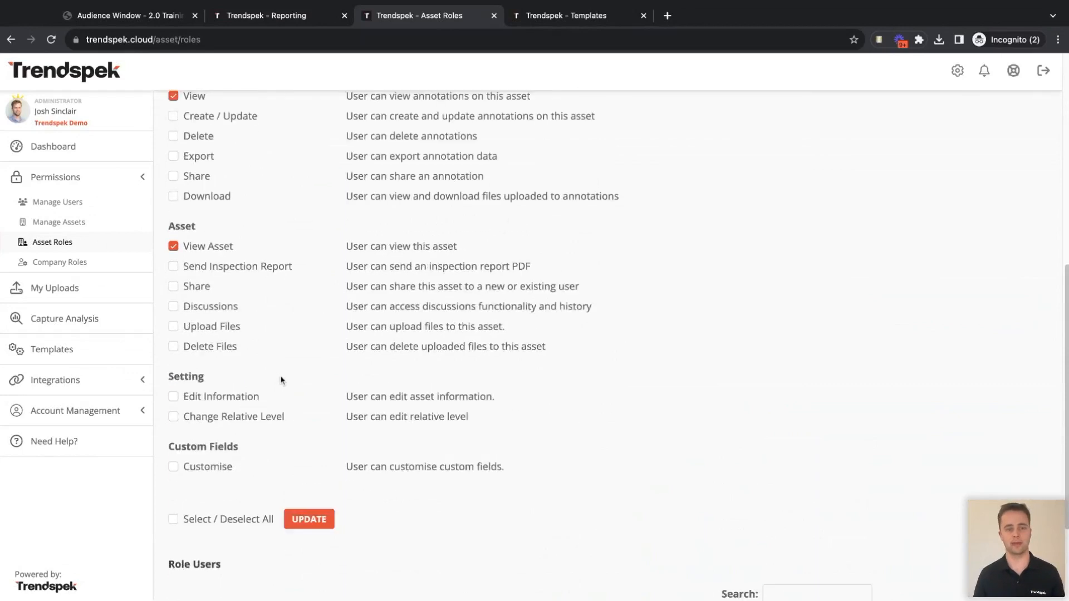
scroll(360, 372, "up", 8)
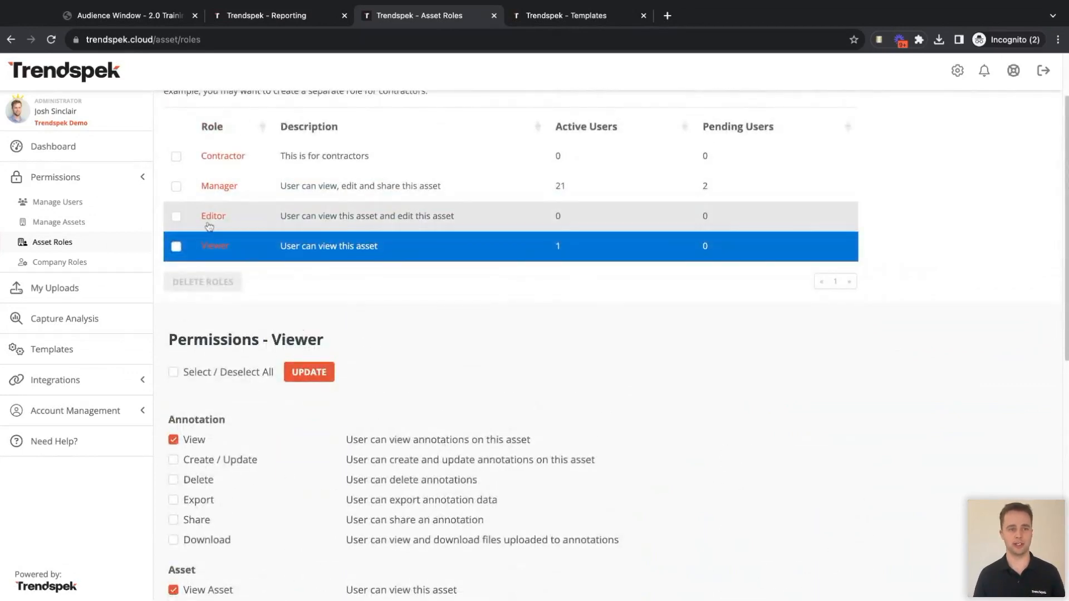
Review the Editor role's permissions
left_click(213, 216)
scroll(223, 229, "down", 10)
scroll(373, 267, "up", 7)
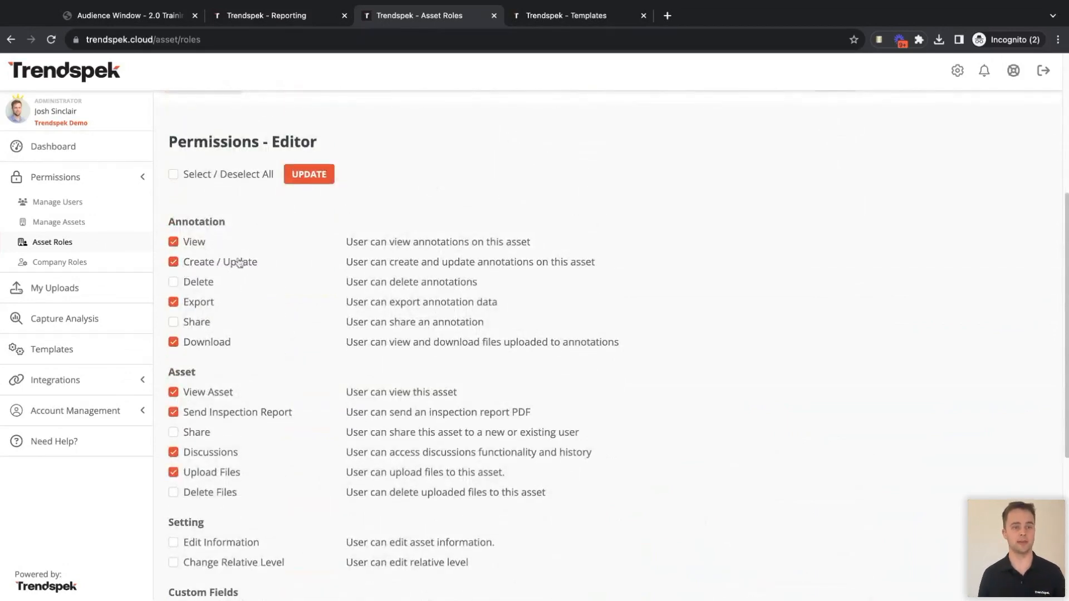
scroll(440, 270, "up", 5)
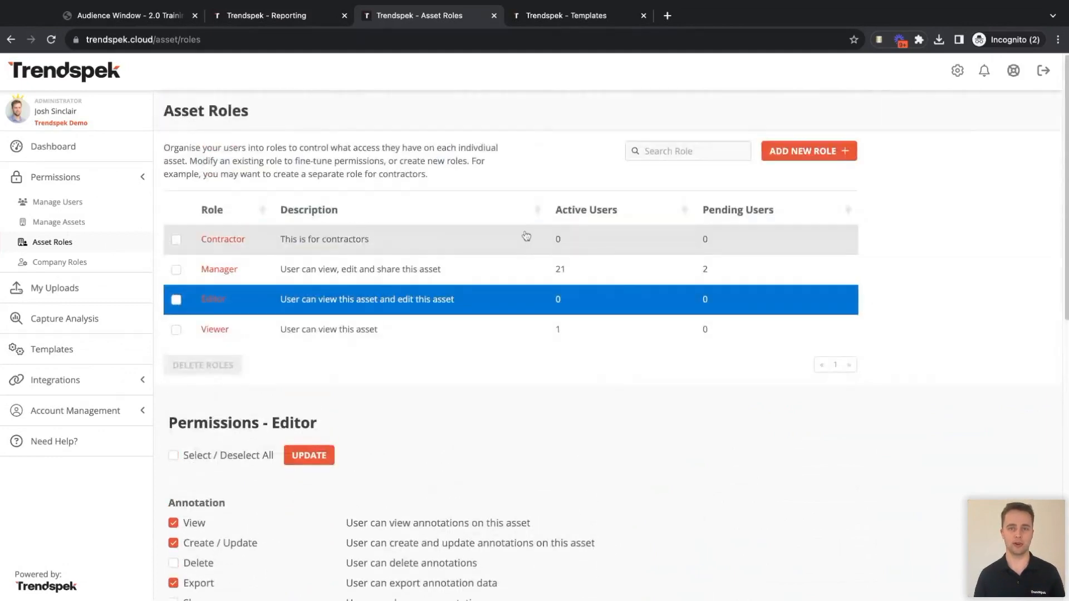
Start a new asset role with both name and description set to "ContractorA"
left_click(822, 151)
left_click(361, 141)
type("ContractorA")
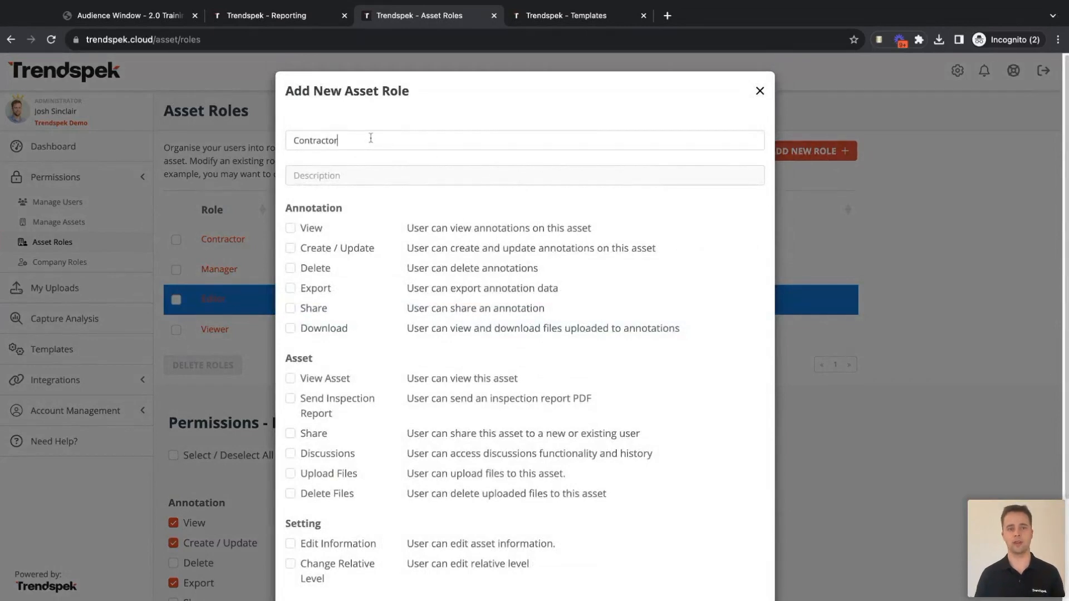
key("ctrl+a")
key("ctrl+c")
left_click(313, 176)
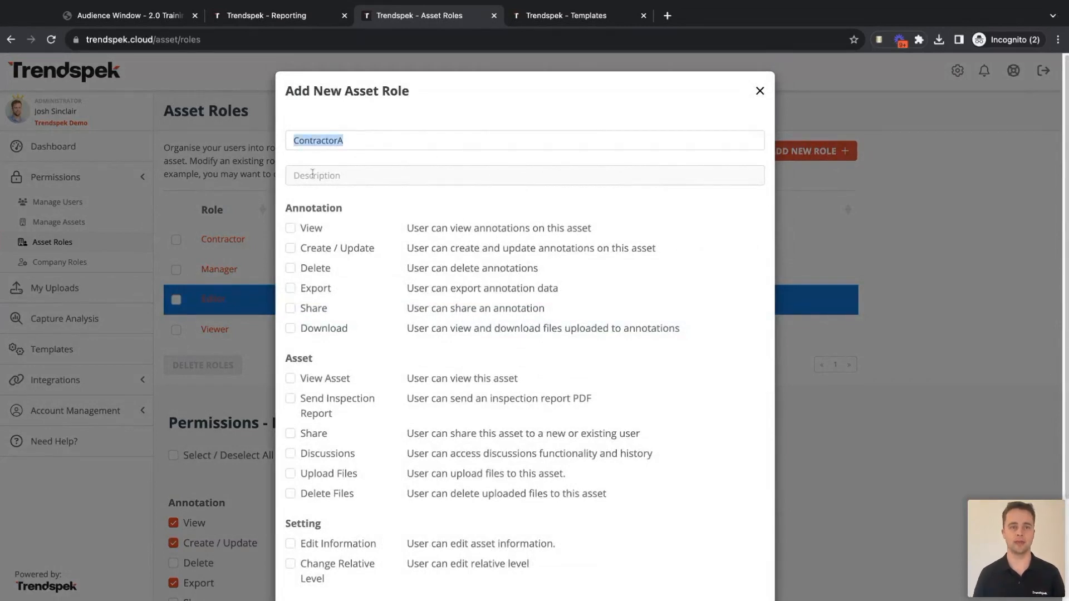
key("ctrl+v")
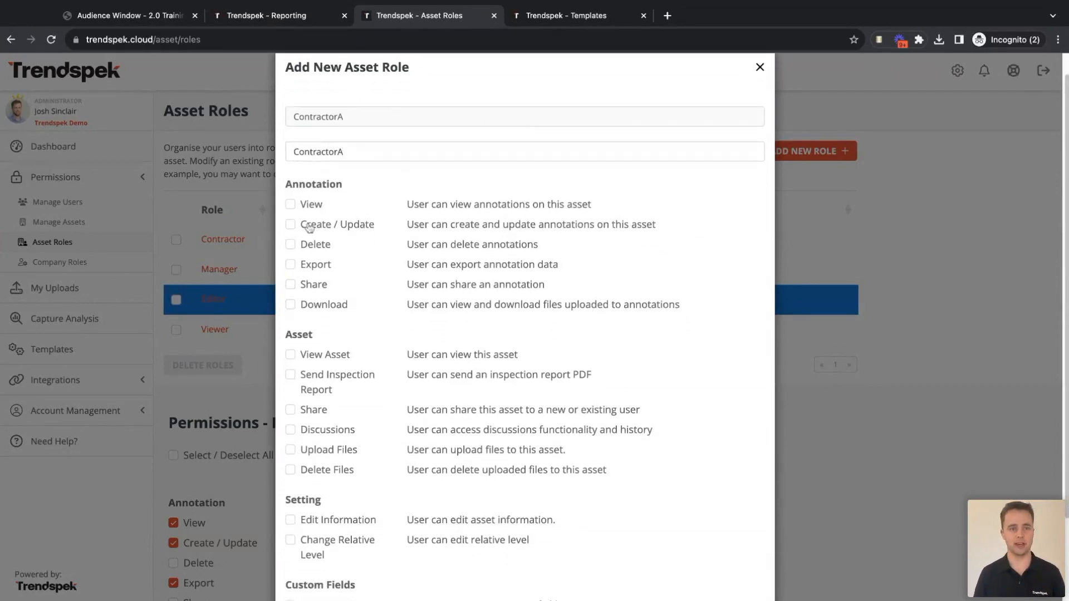
Grant ContractorA the annotation View and Create / Update permissions plus View Asset, and save the role
left_click(291, 205)
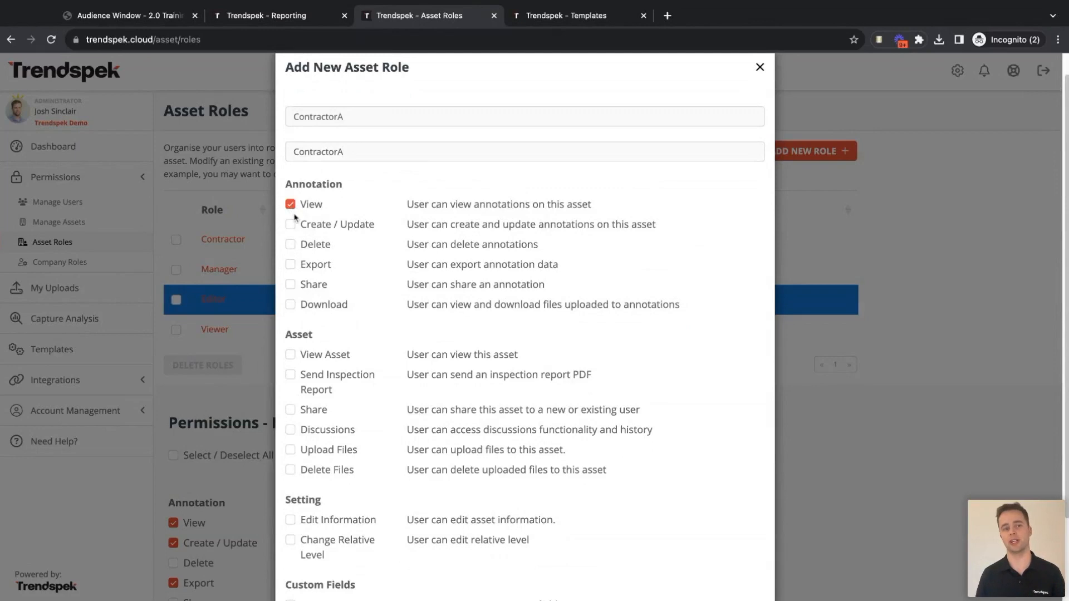
left_click(291, 225)
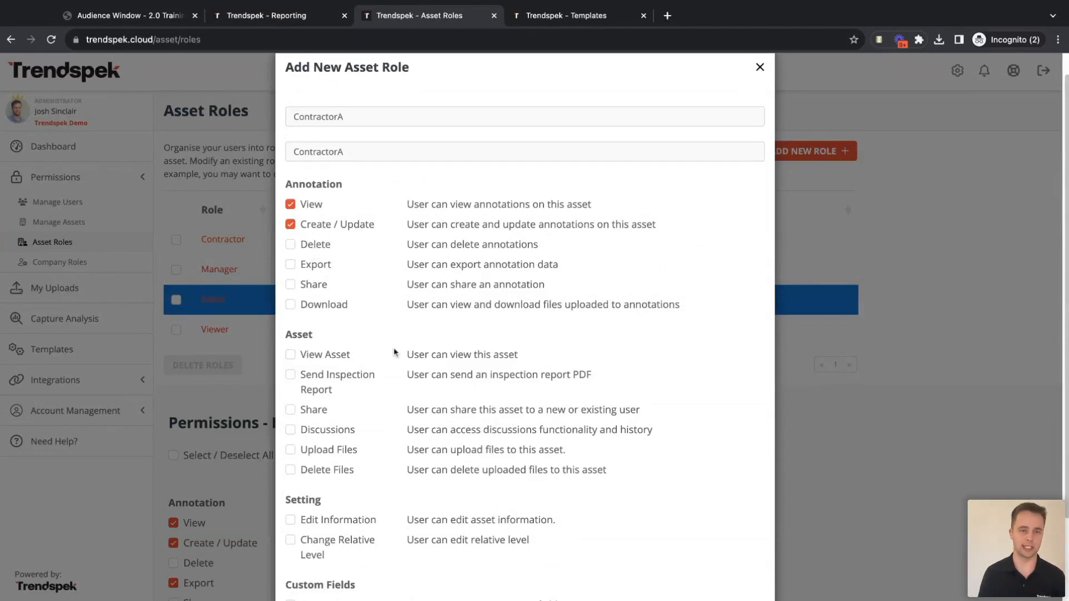
left_click(290, 357)
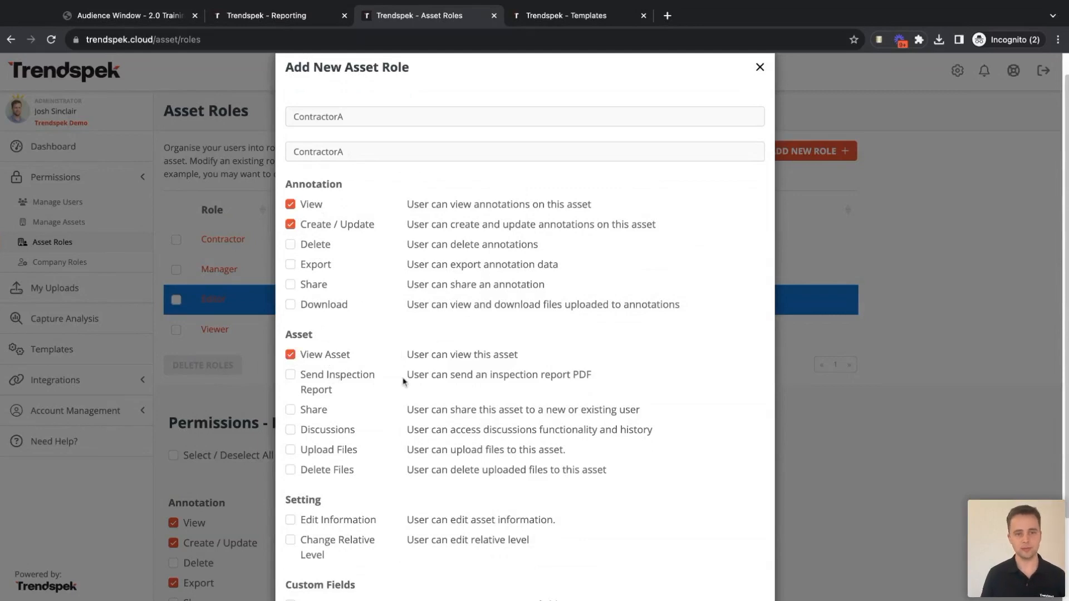
scroll(404, 382, "down", 1)
scroll(404, 382, "down", 3)
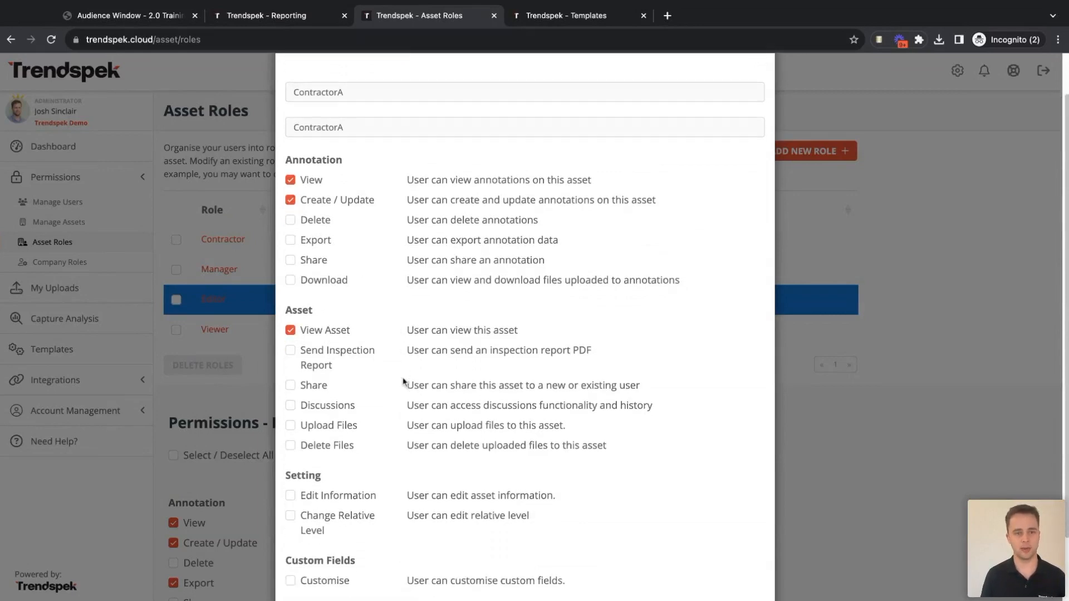
left_click(707, 562)
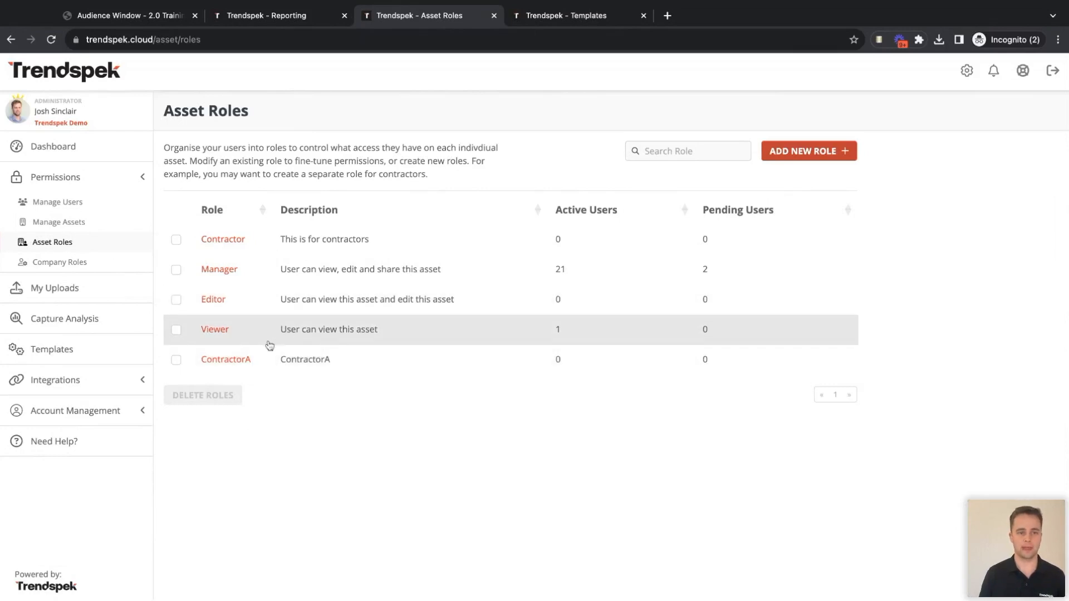
Start an asset share from user management for the first suggested recipient, with the company role Viewer
left_click(68, 206)
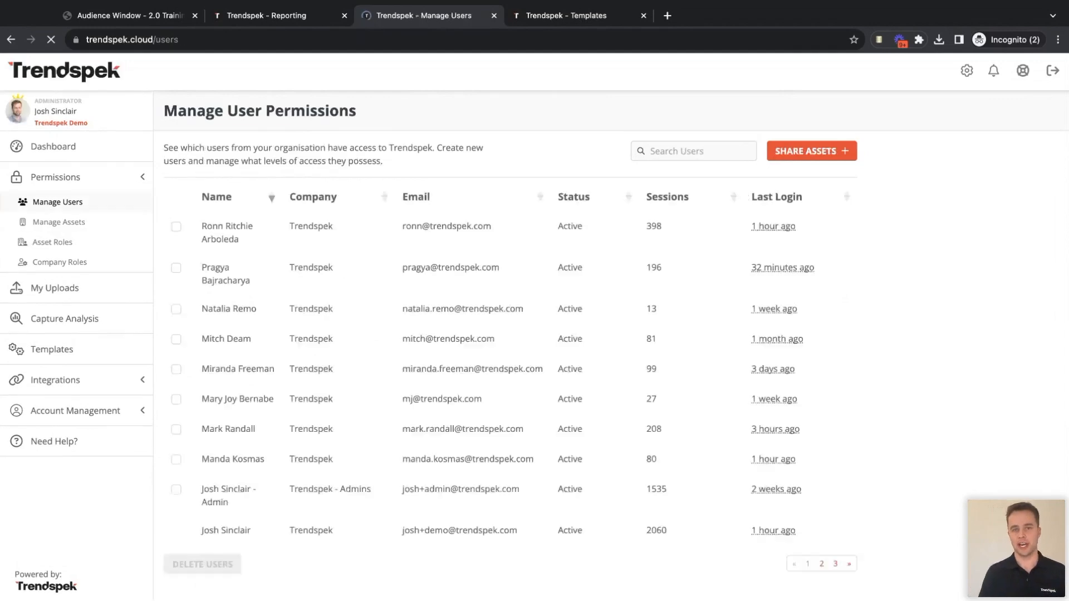
left_click(838, 152)
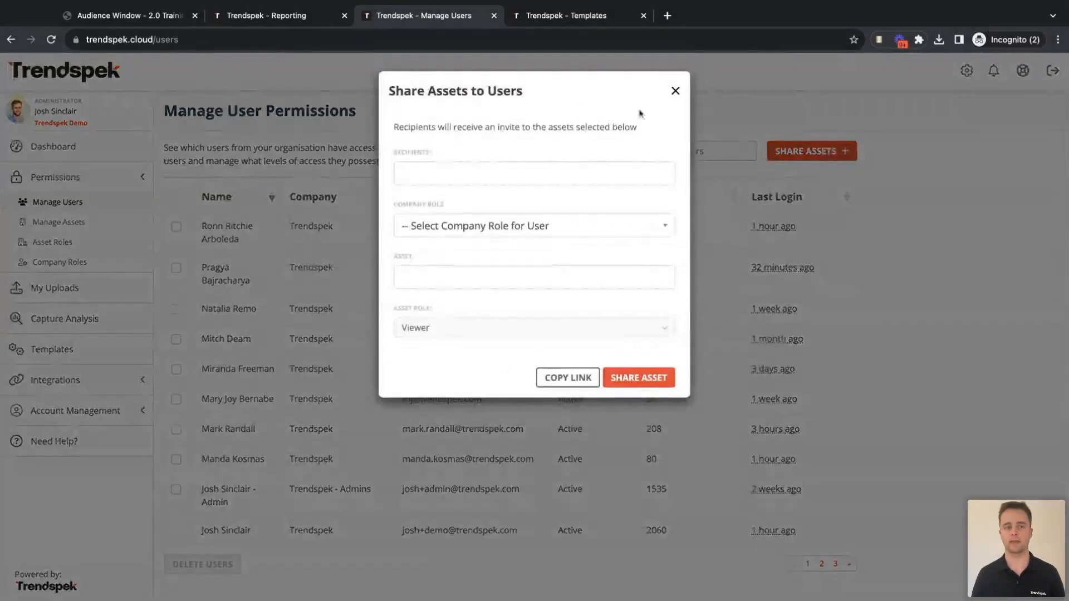
left_click(429, 180)
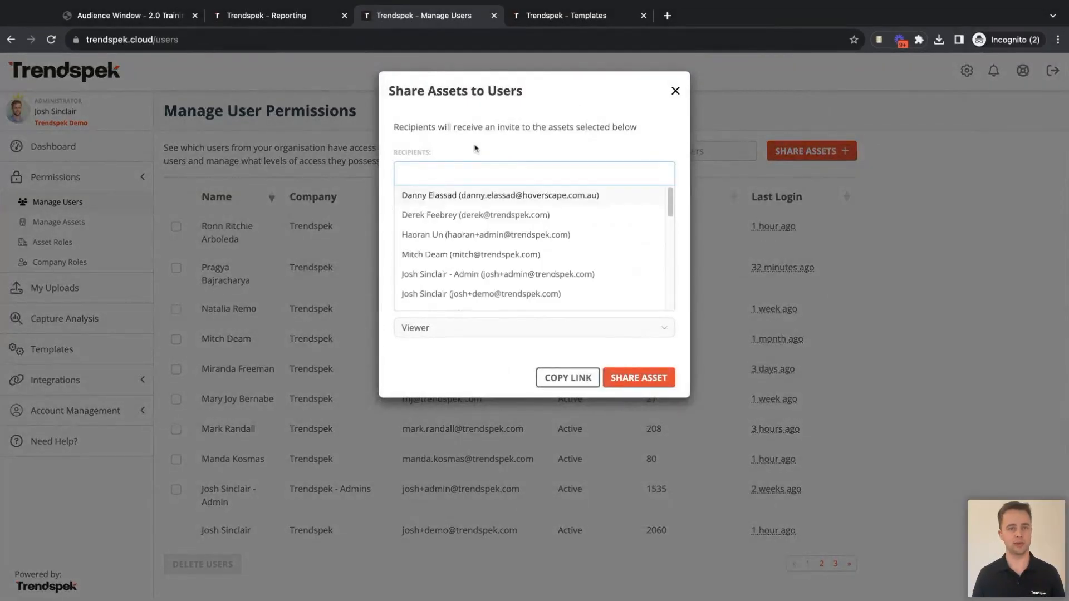
key("Return")
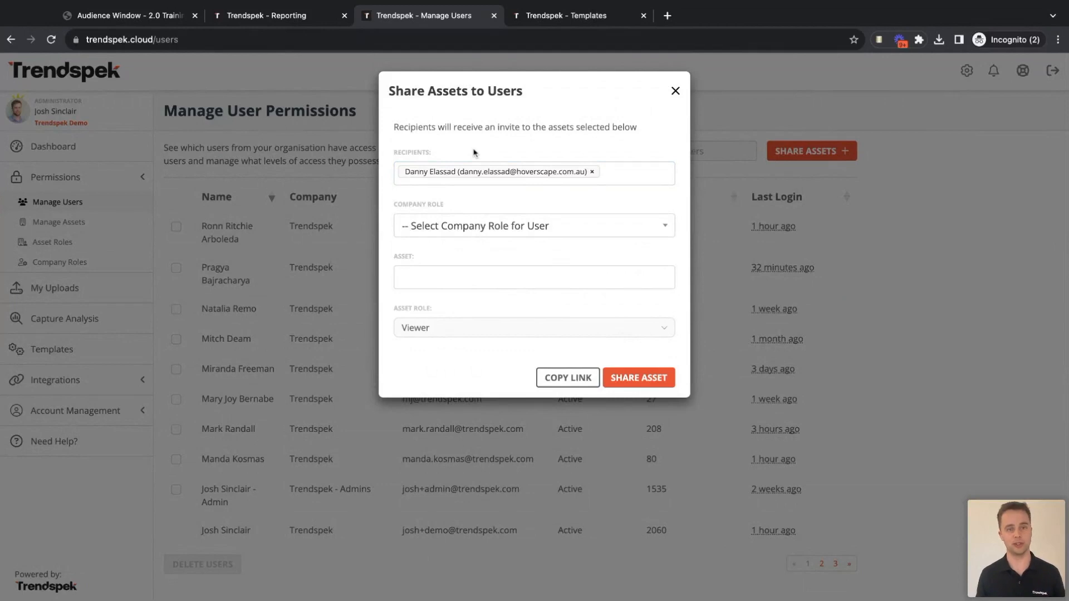
left_click(510, 232)
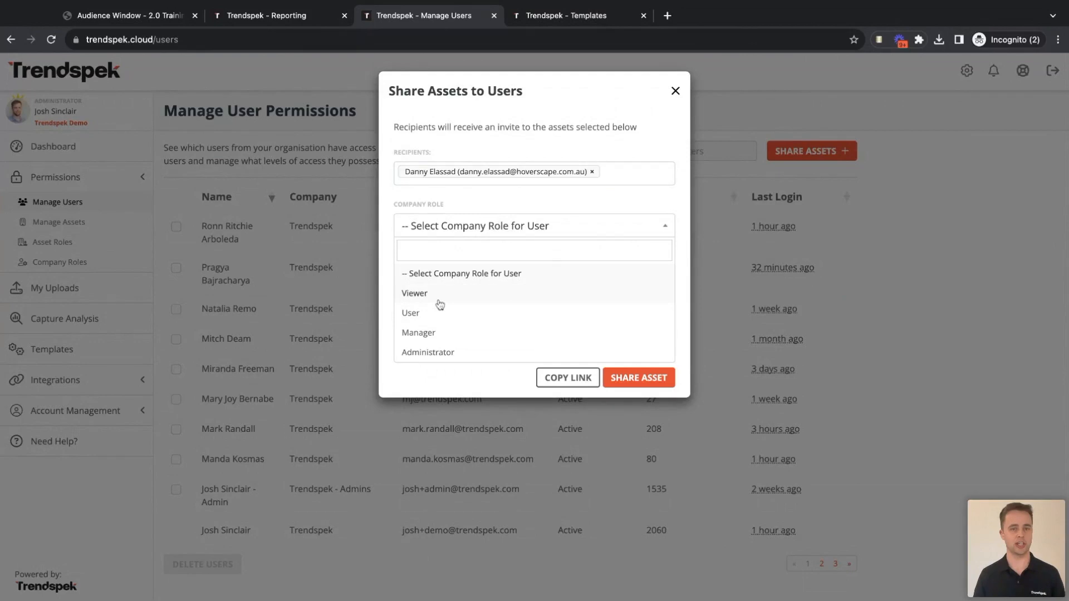
left_click(423, 294)
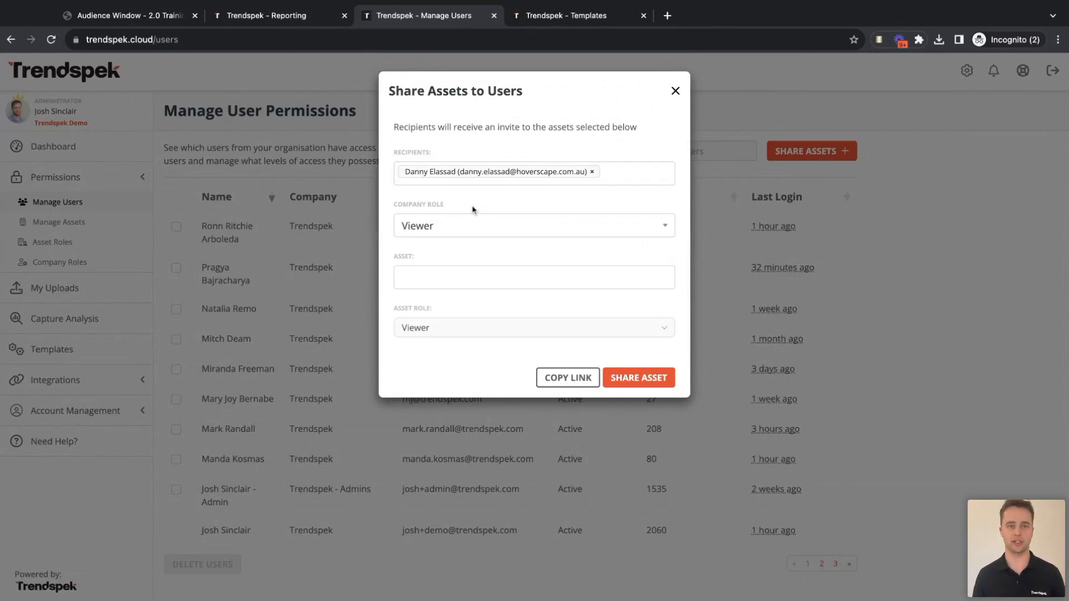
Choose South Head Signal Station with the ContractorA asset role for the share, and close the form without sharing
left_click(460, 275)
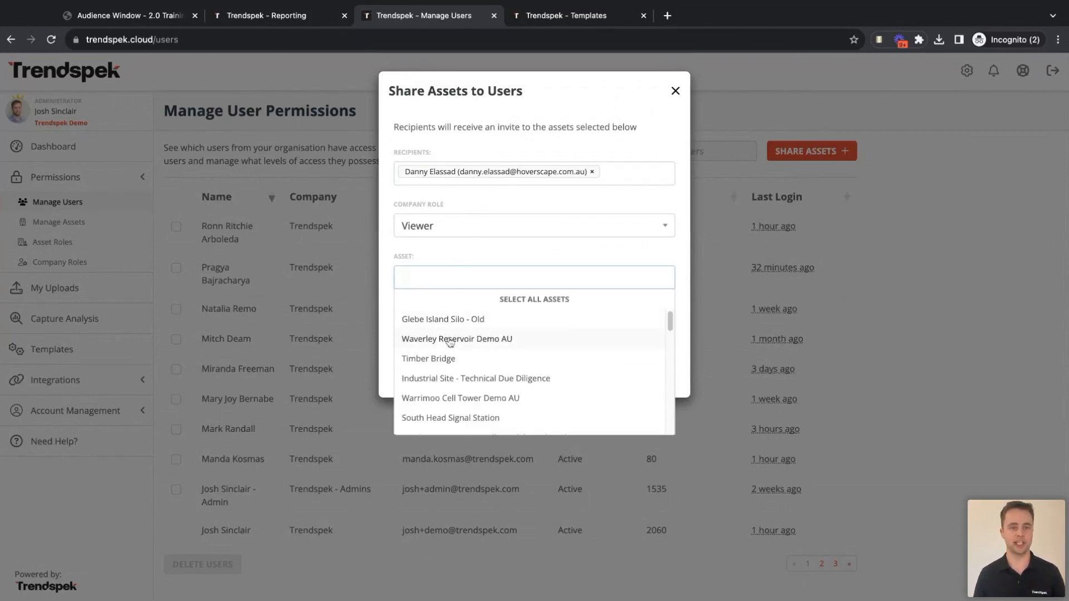
left_click(440, 419)
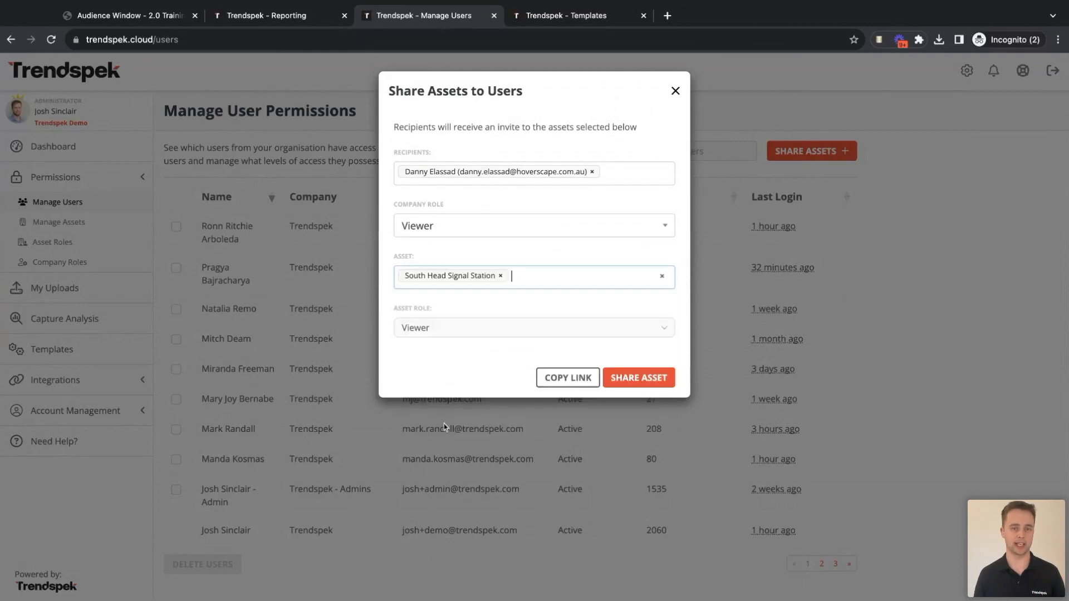
left_click(435, 332)
left_click(468, 351)
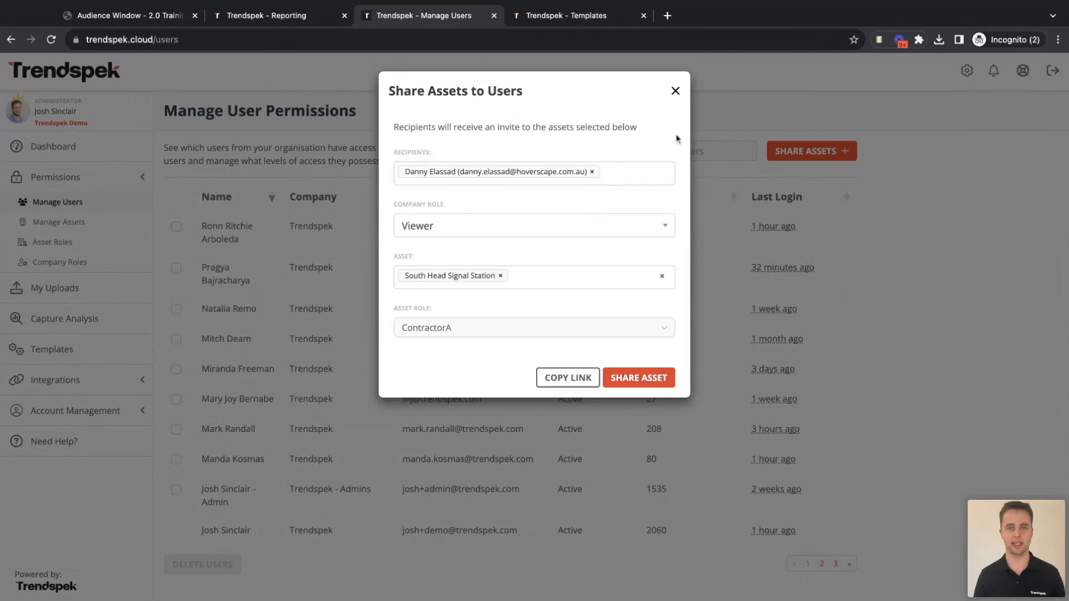
left_click(676, 92)
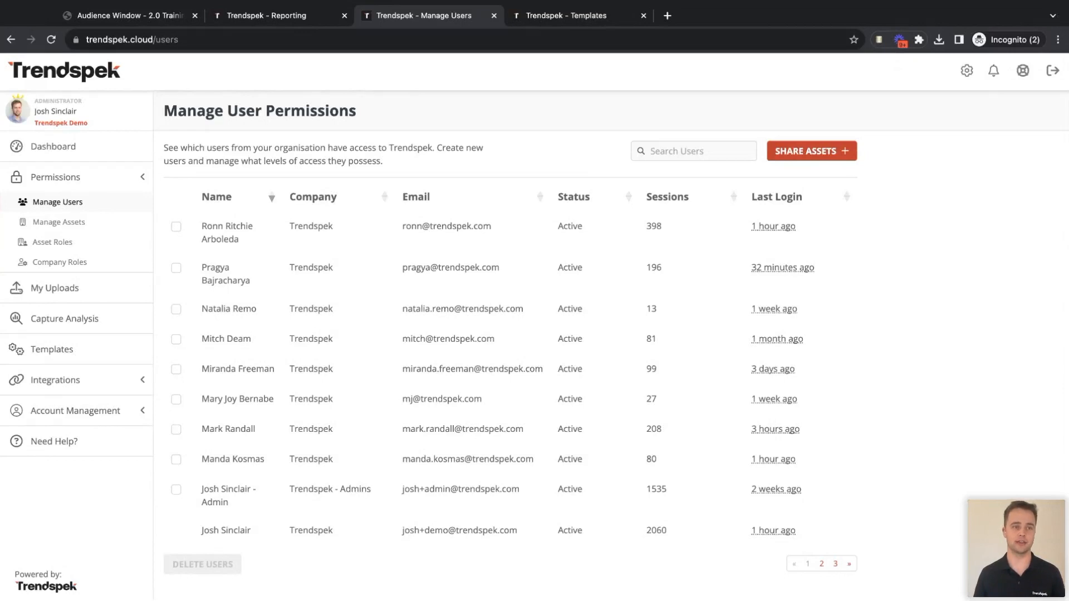
Open a new dataset upload in My Uploads, accept the processing acknowledgement, and close the form without uploading
left_click(116, 186)
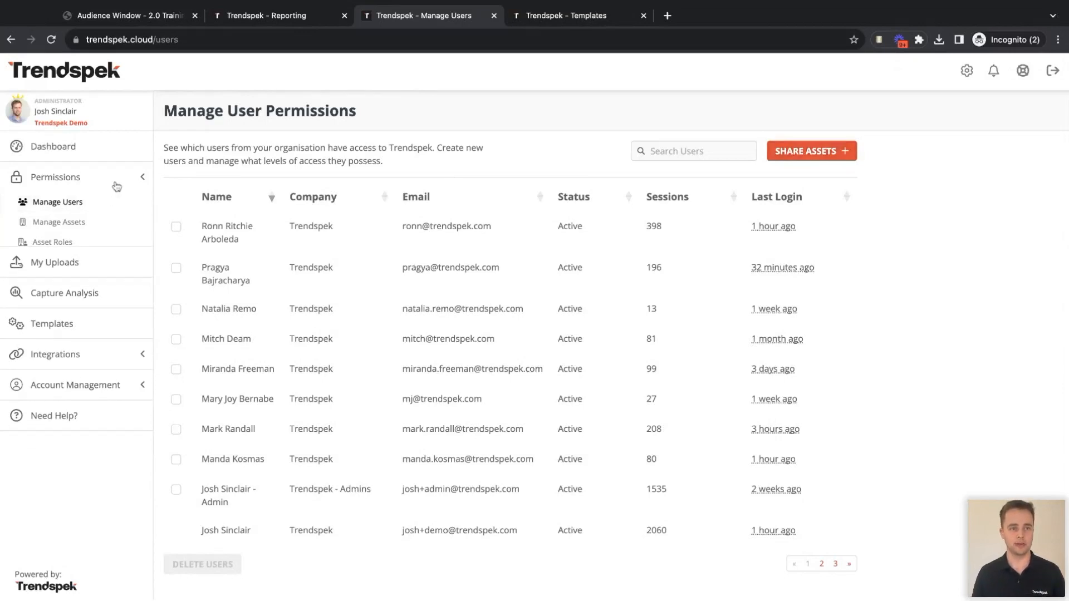
left_click(73, 216)
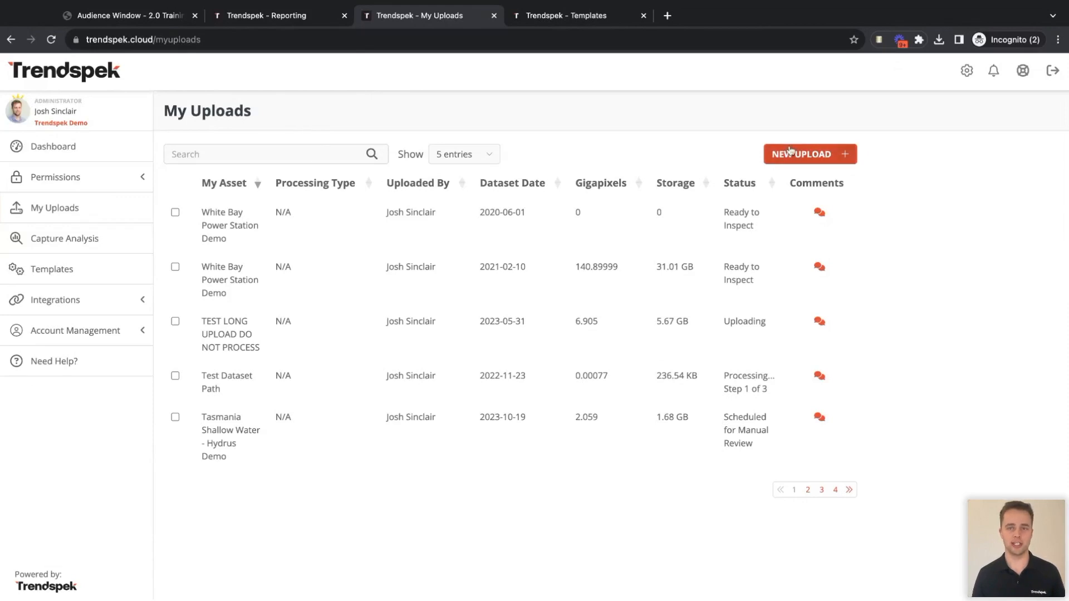
left_click(805, 157)
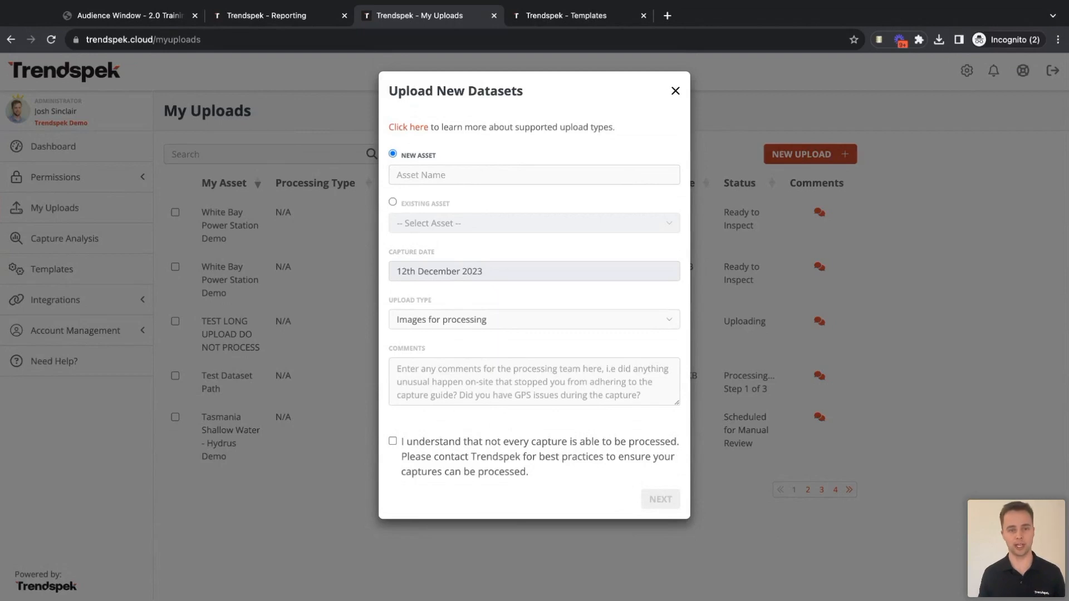
left_click(471, 438)
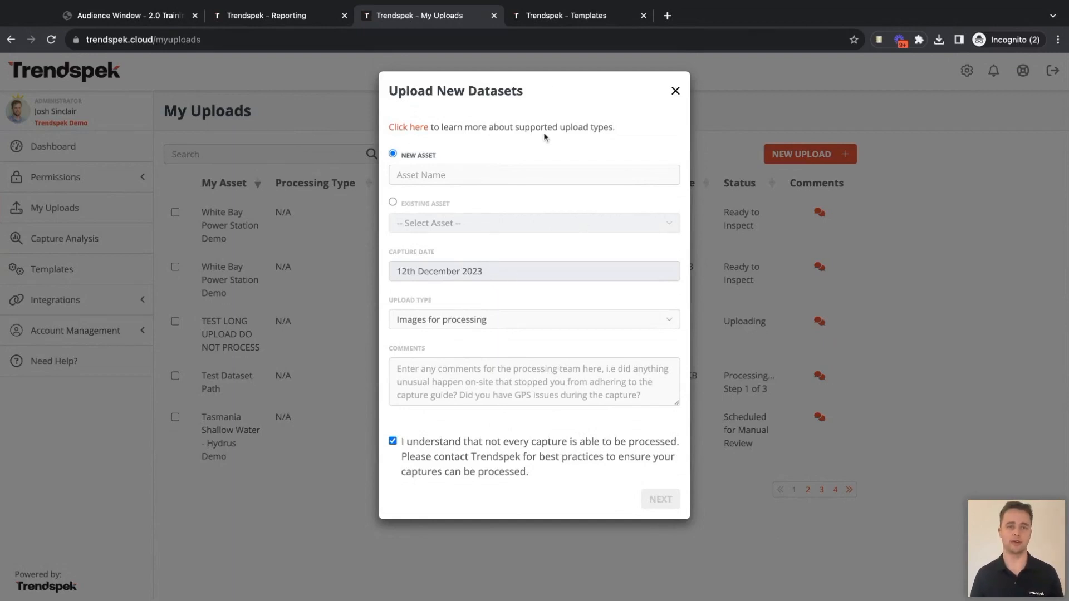
left_click(676, 91)
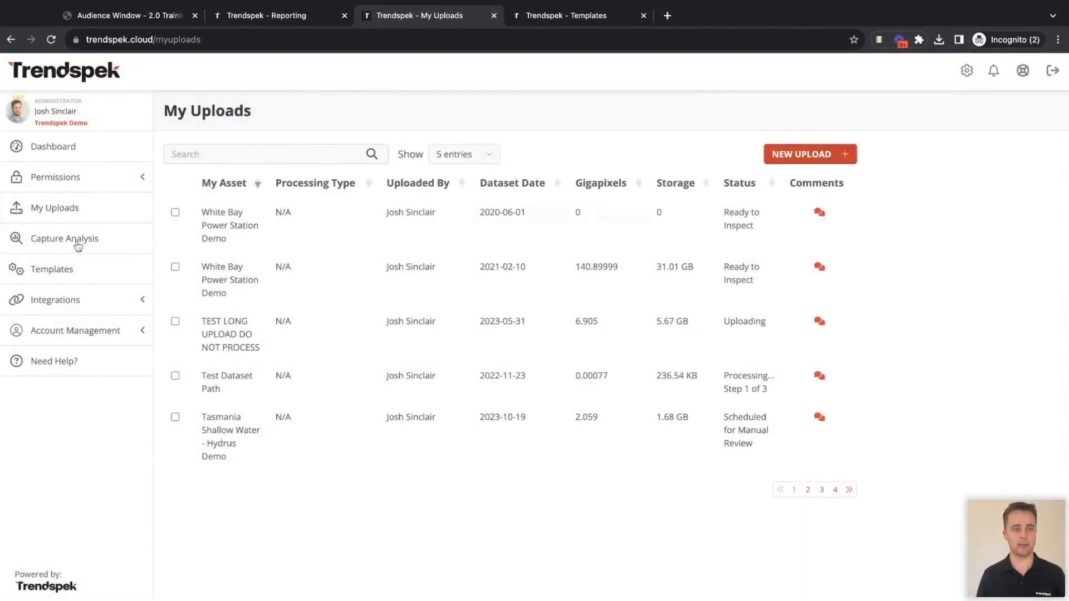
View the Capture Analysis and Templates pages, and return to the dashboard
left_click(77, 247)
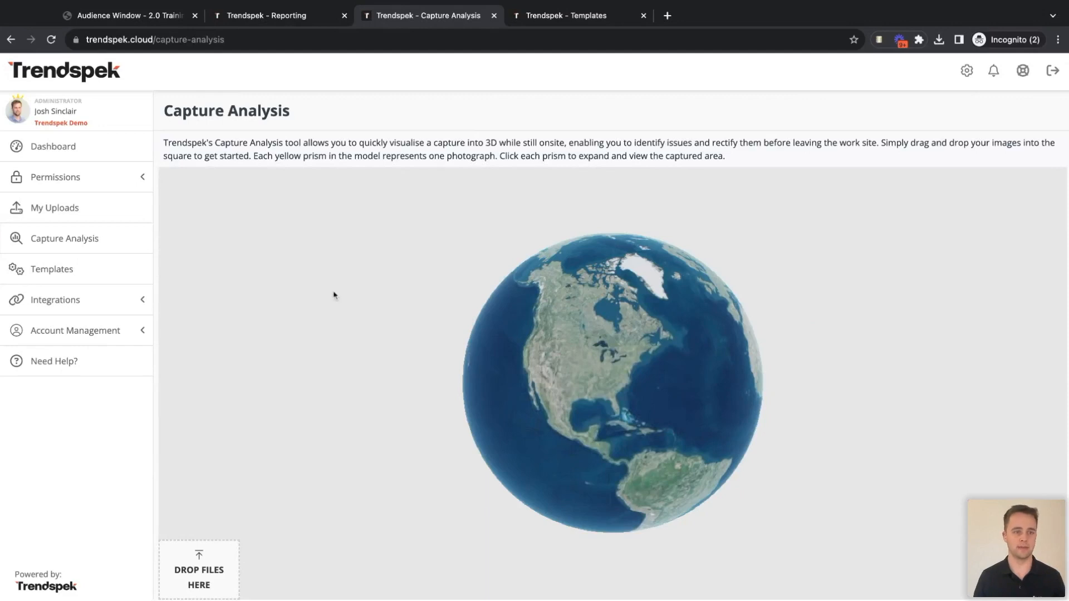
left_click(67, 273)
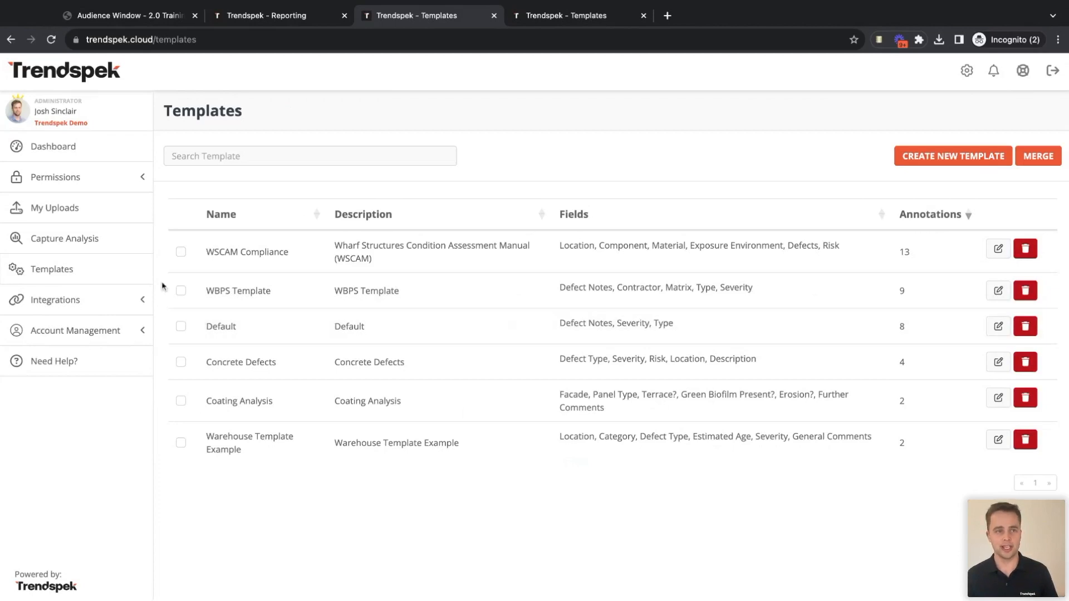
left_click(84, 80)
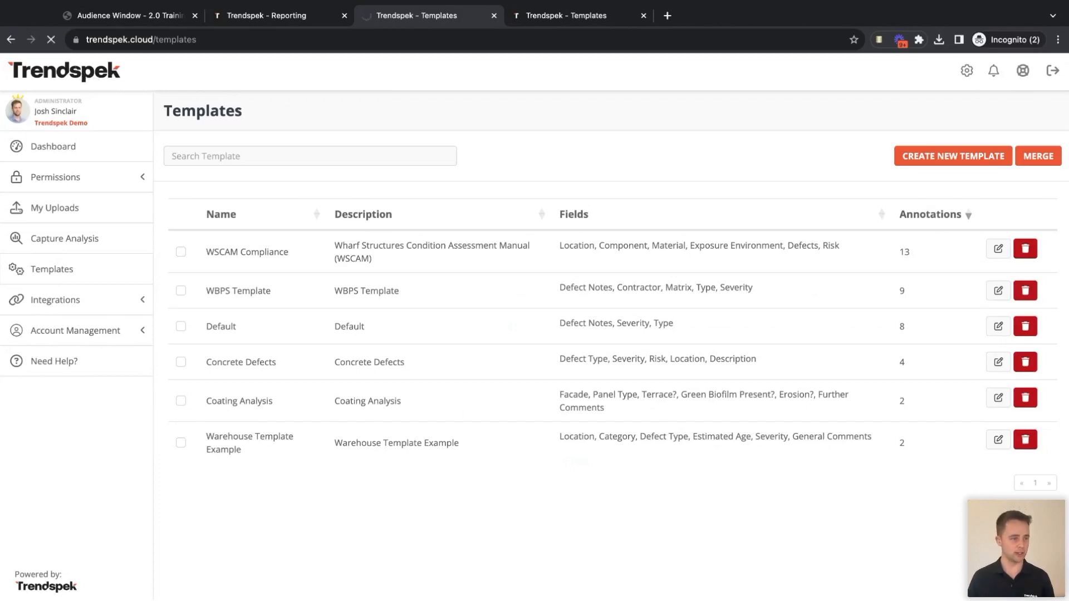